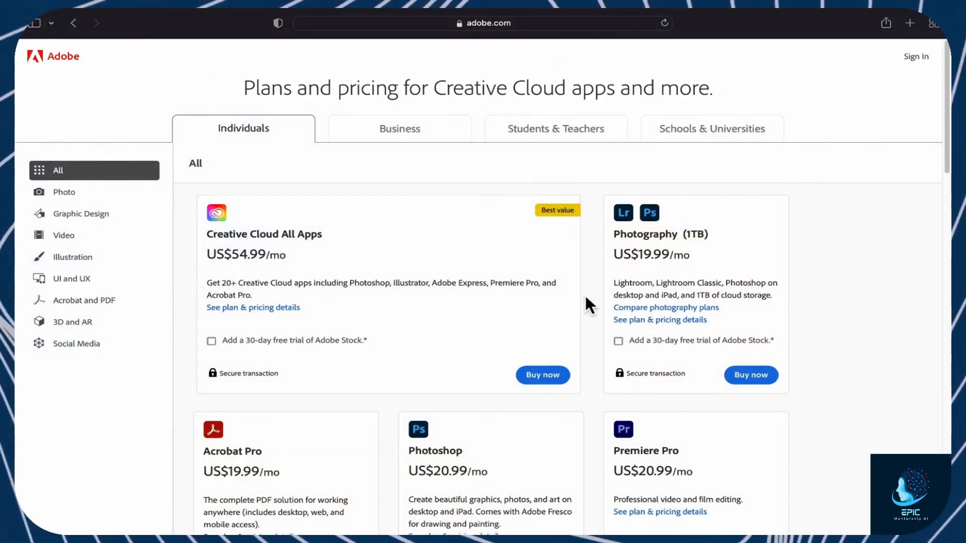
pyautogui.scroll(-5, 767, 287)
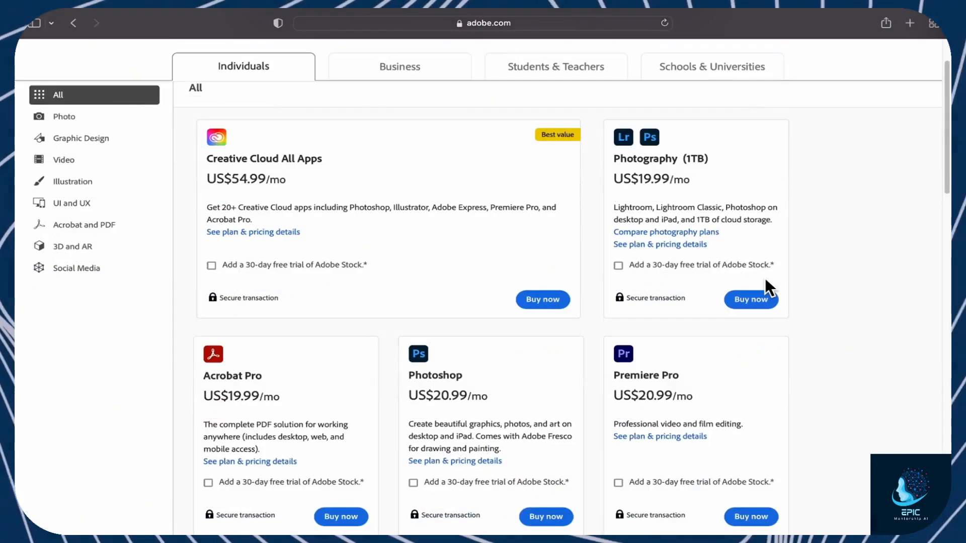
pyautogui.scroll(5, 764, 276)
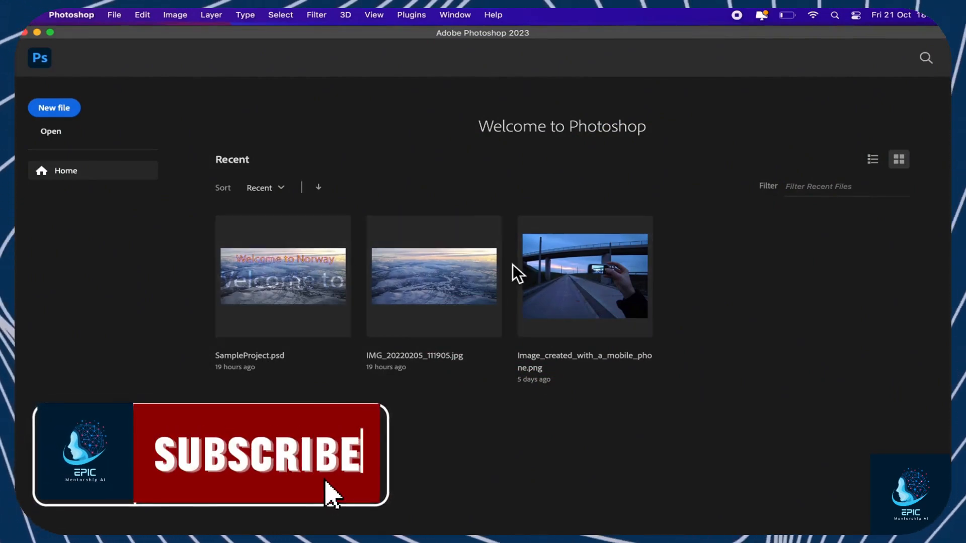
# - Start a new document and look through the preset categories, finishing on the Photo presets
pyautogui.click(58, 138)
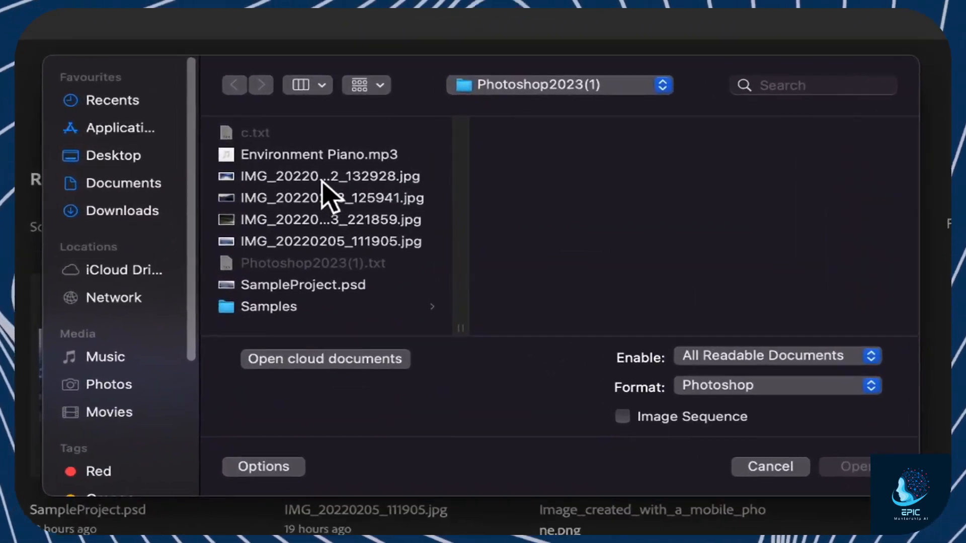
pyautogui.press('Escape')
pyautogui.click(65, 109)
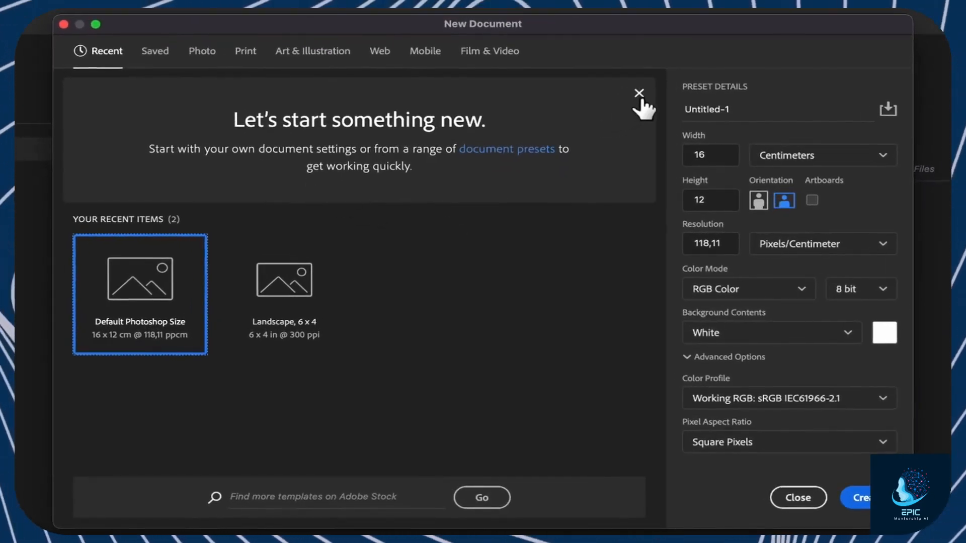
pyautogui.click(639, 94)
pyautogui.click(160, 55)
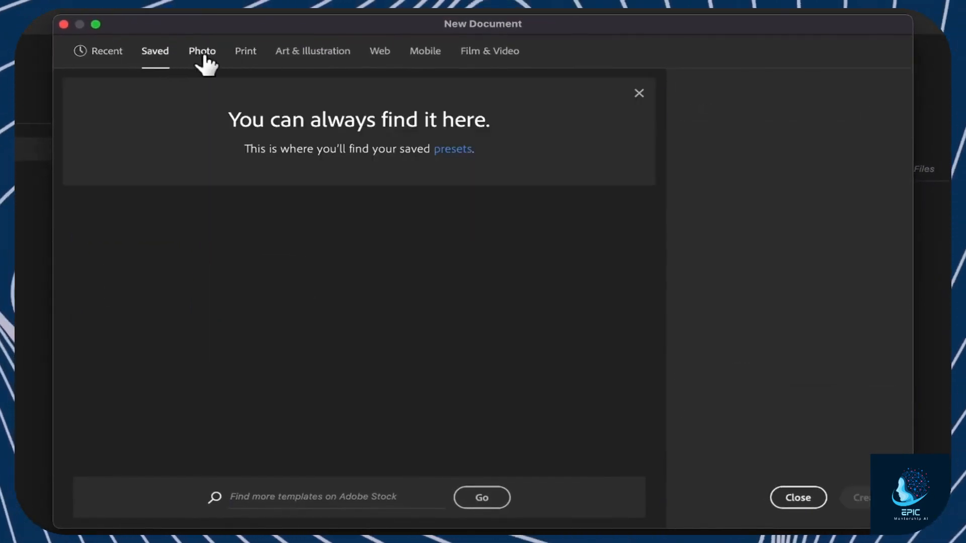
pyautogui.click(204, 56)
pyautogui.click(246, 57)
pyautogui.click(307, 56)
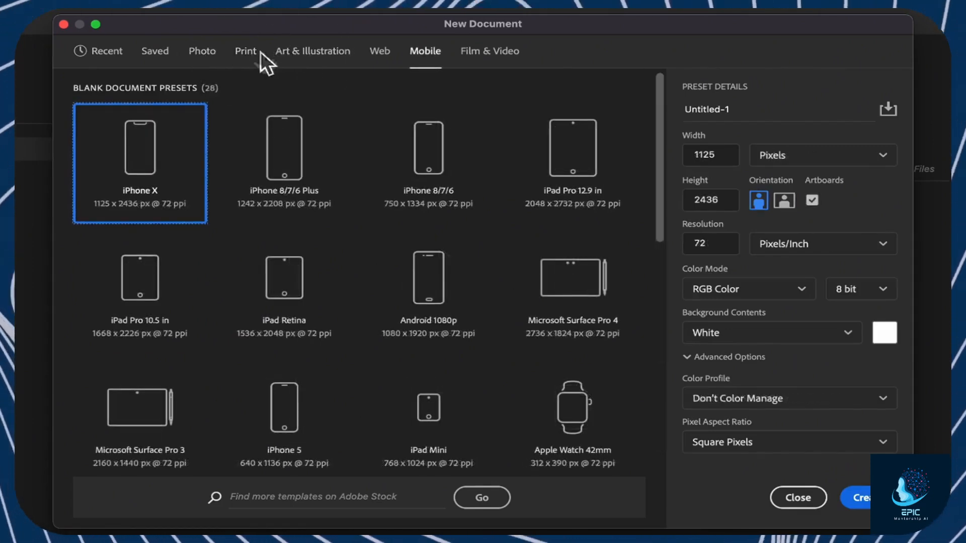
pyautogui.click(220, 56)
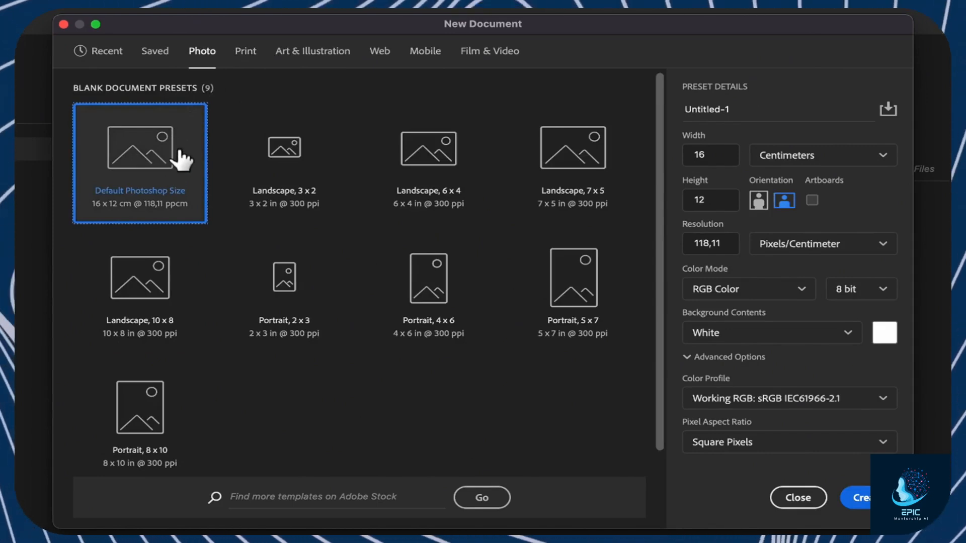
# - Name the new document MyProject and try portrait orientation before setting it back to landscape
pyautogui.moveTo(746, 112); pyautogui.dragTo(648, 114)
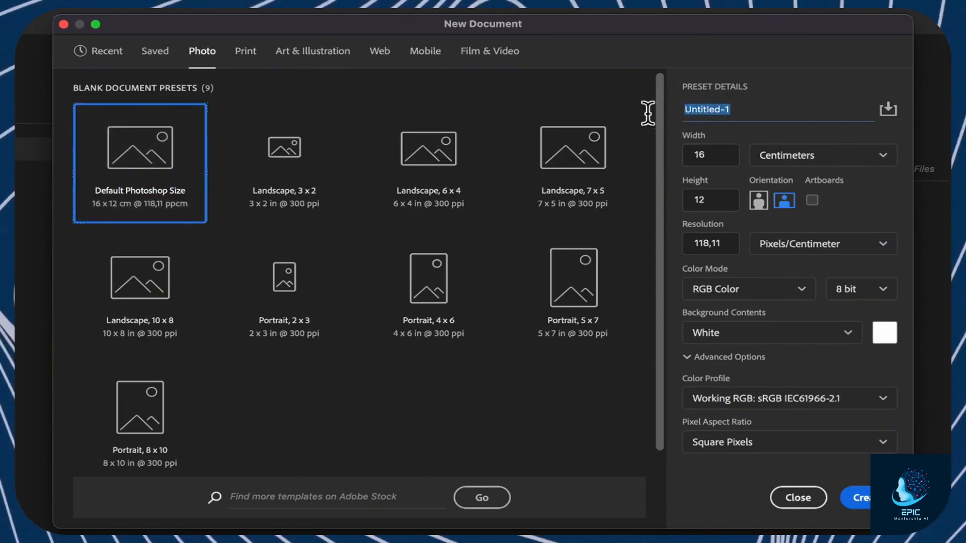
pyautogui.write('MyProject')
pyautogui.click(798, 155)
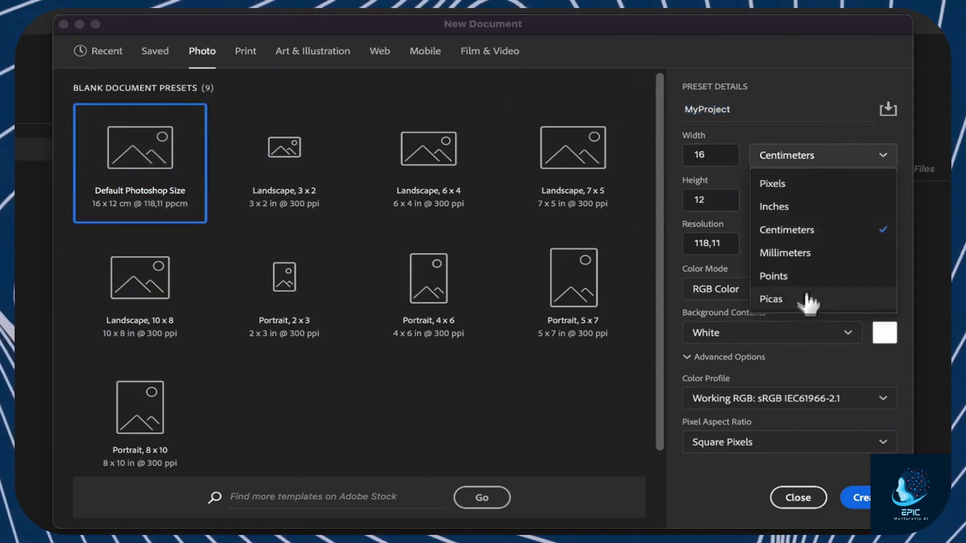
pyautogui.click(754, 156)
pyautogui.click(759, 200)
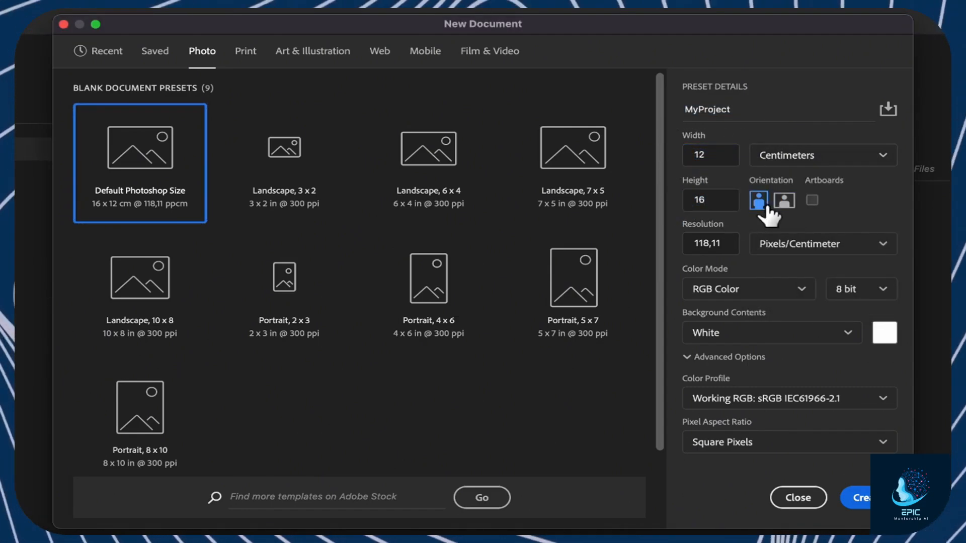
pyautogui.click(783, 200)
# - Review the color mode, bit depth and background choices, and create the document with RGB Color, 8 bit and White
pyautogui.click(807, 288)
pyautogui.click(808, 288)
pyautogui.click(876, 290)
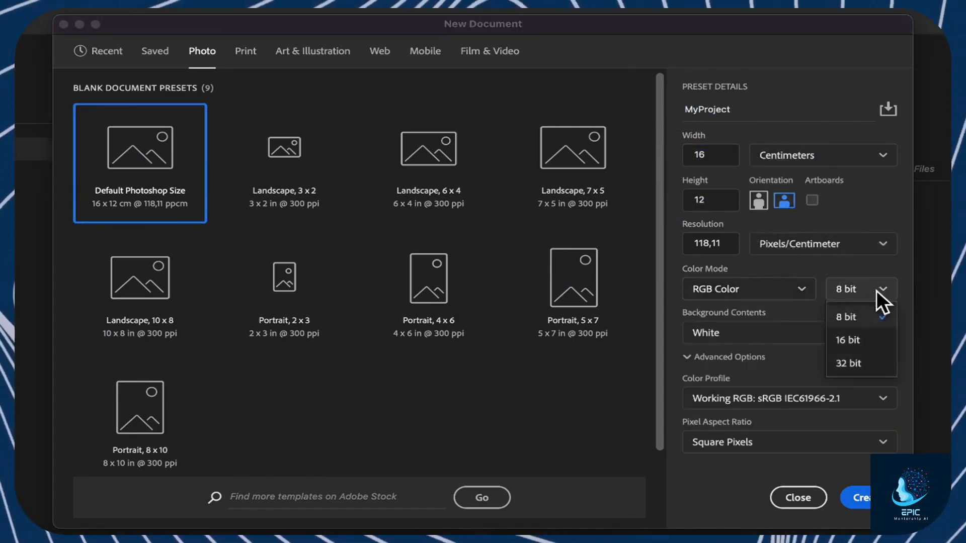
pyautogui.click(876, 291)
pyautogui.click(807, 332)
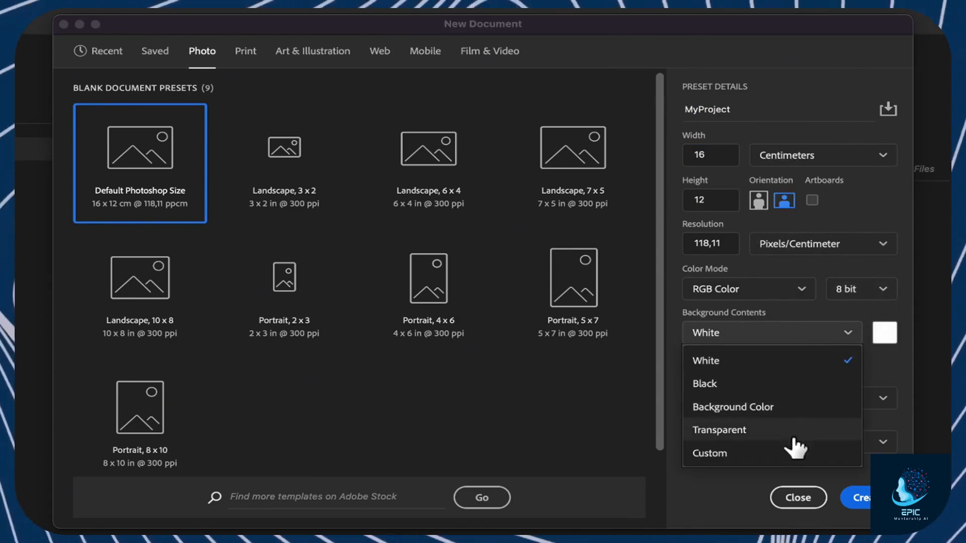
pyautogui.click(845, 335)
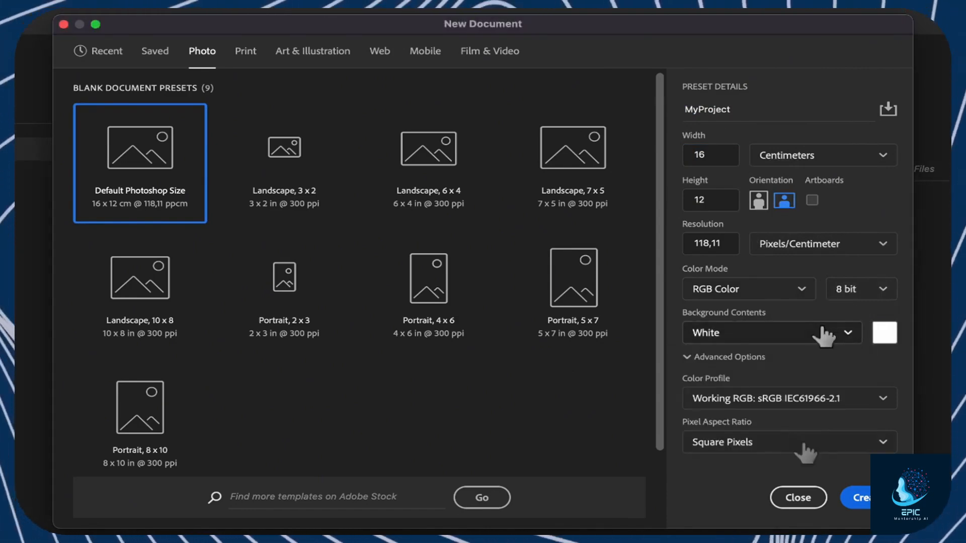
pyautogui.click(861, 498)
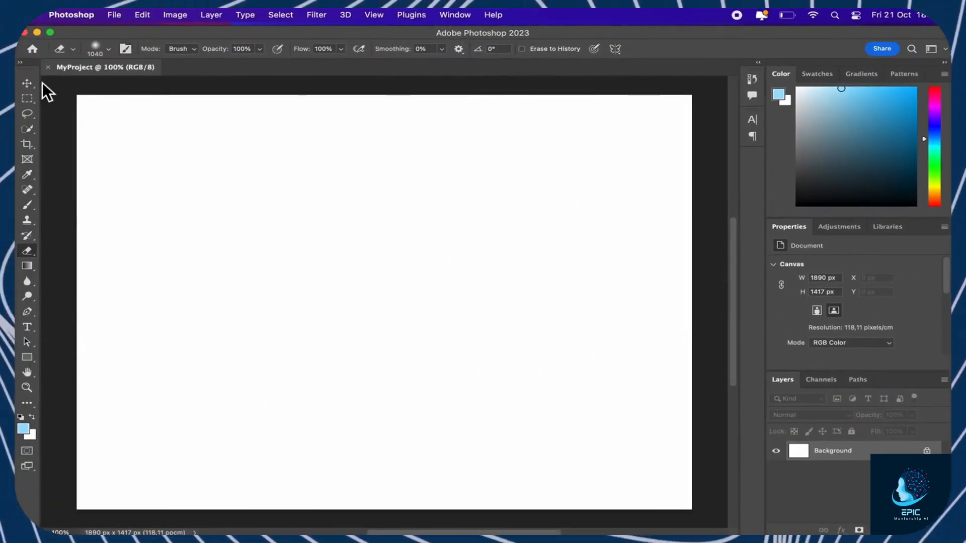
# - Activate the Move, Rectangular Marquee, Lasso, Quick Selection, Crop and Brush tools in turn to view their options
pyautogui.click(28, 83)
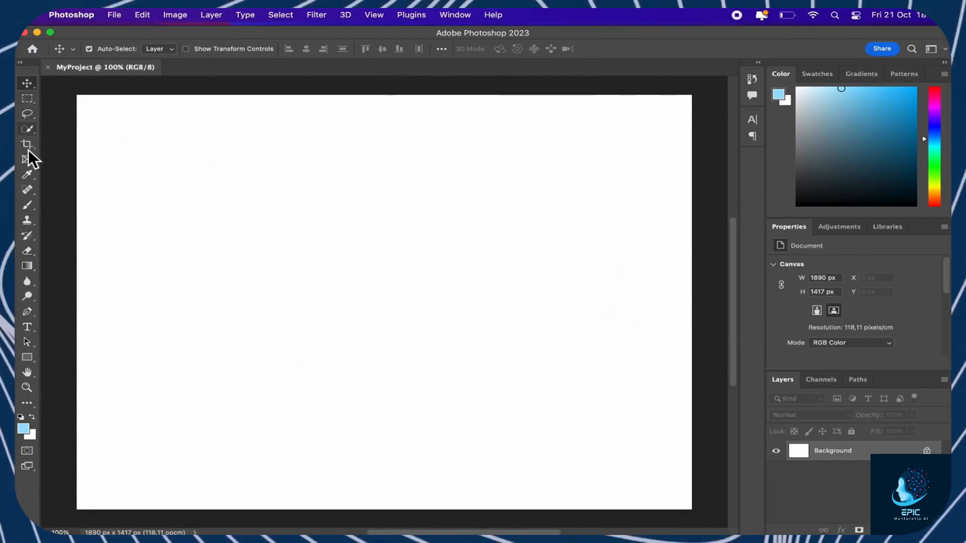
pyautogui.click(28, 97)
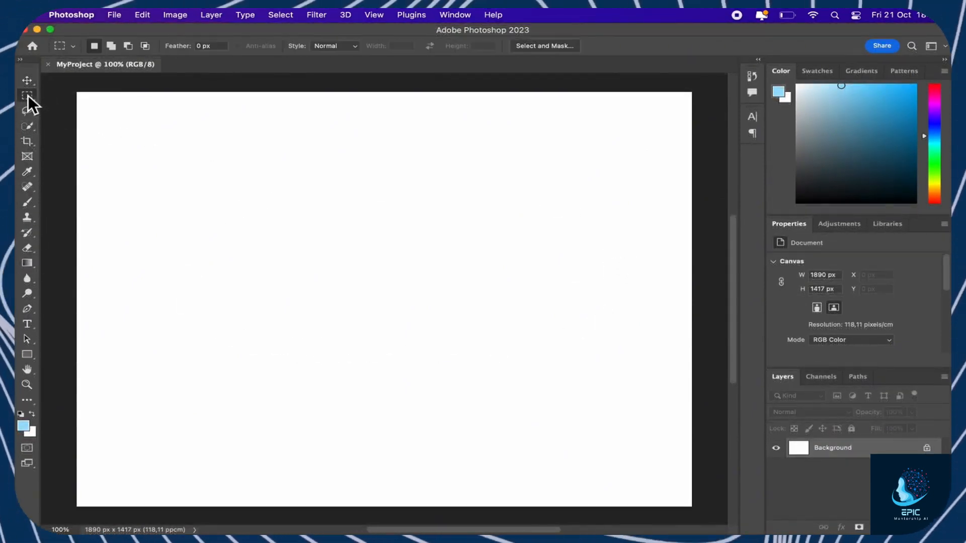
pyautogui.click(29, 112)
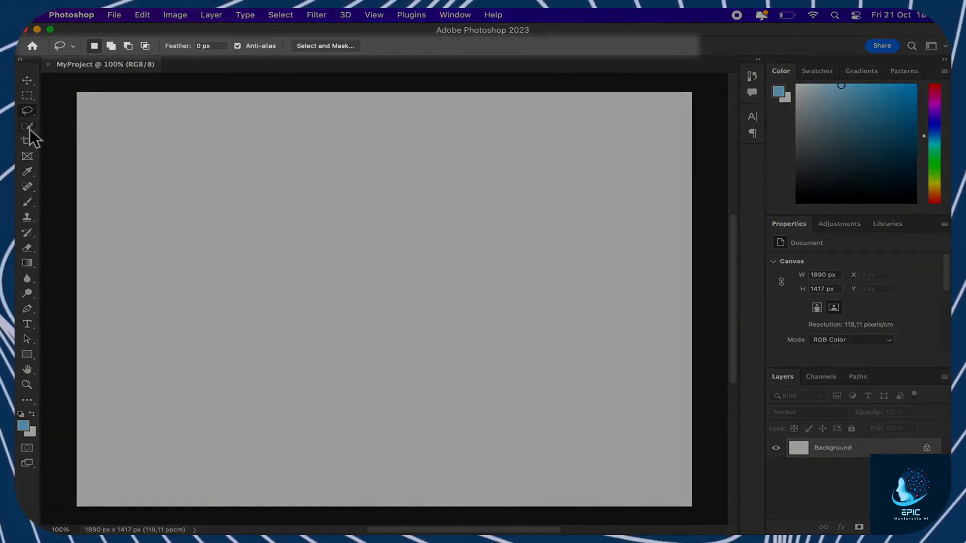
pyautogui.click(29, 129)
pyautogui.click(33, 142)
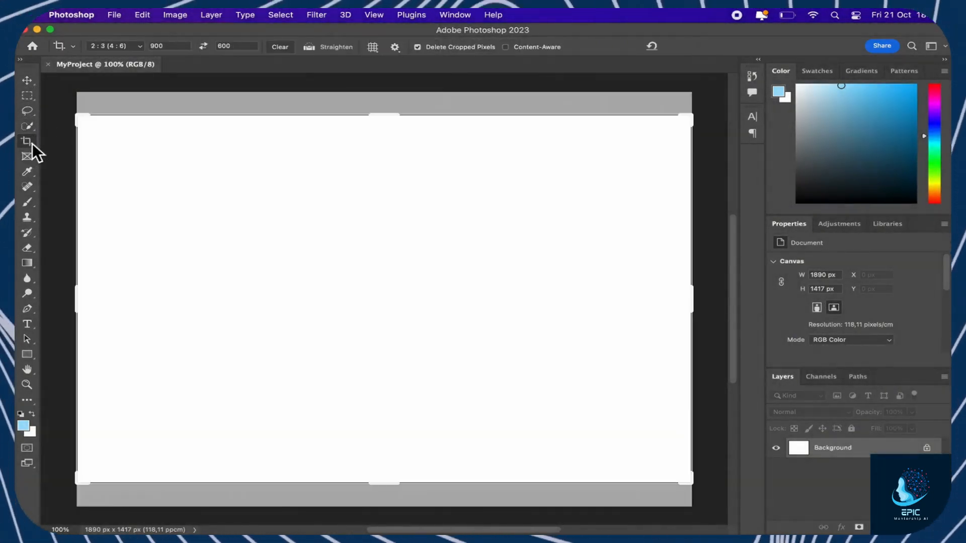
pyautogui.click(30, 202)
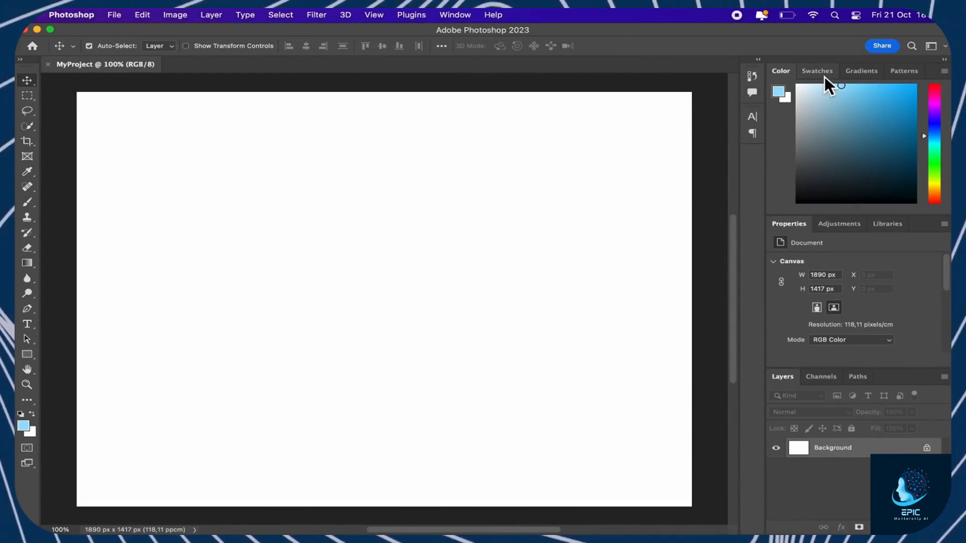
# - Look through the Swatches, Gradients, Patterns, Color and Libraries panels
pyautogui.click(825, 77)
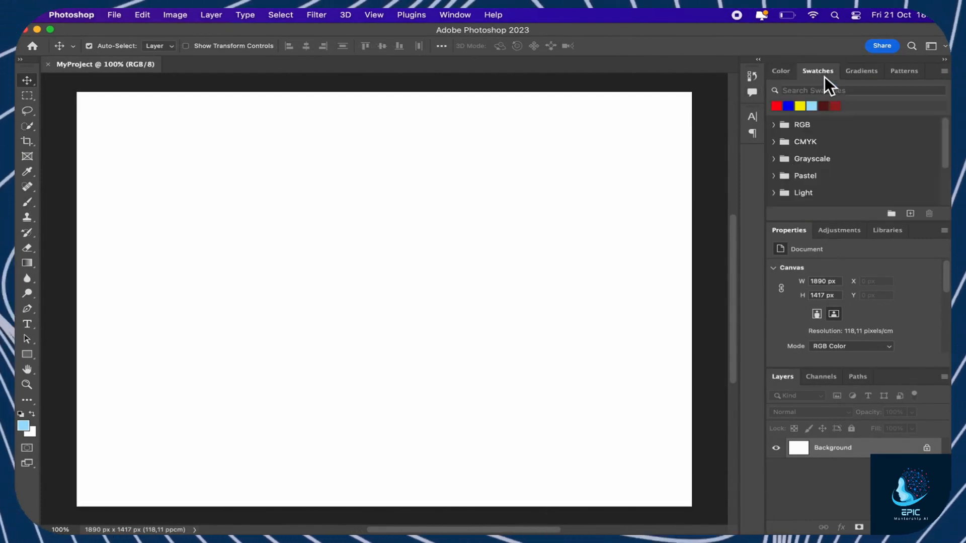
pyautogui.click(874, 76)
pyautogui.click(896, 76)
pyautogui.click(781, 71)
pyautogui.click(888, 230)
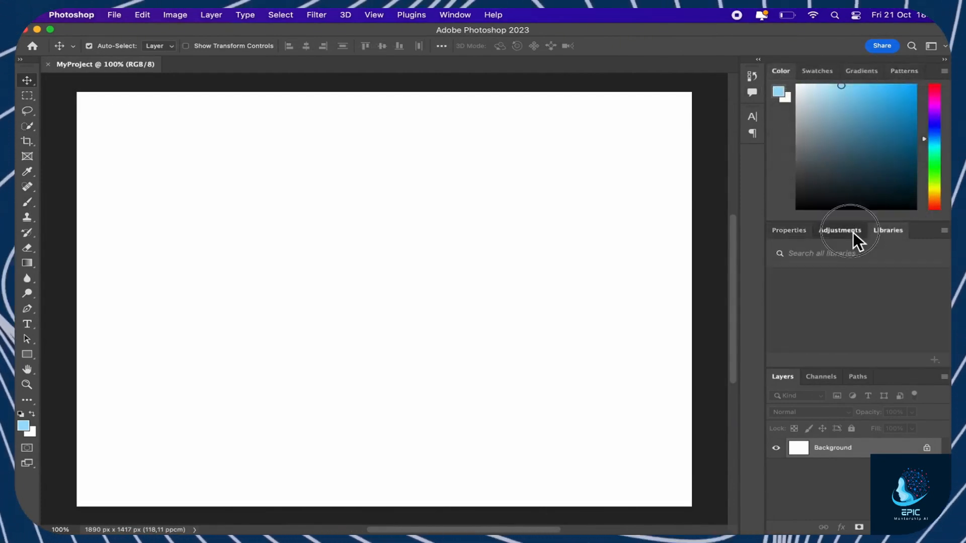
# - Close the Adjustments panel and restore it to the workspace
pyautogui.rightClick(854, 233)
pyautogui.click(850, 237)
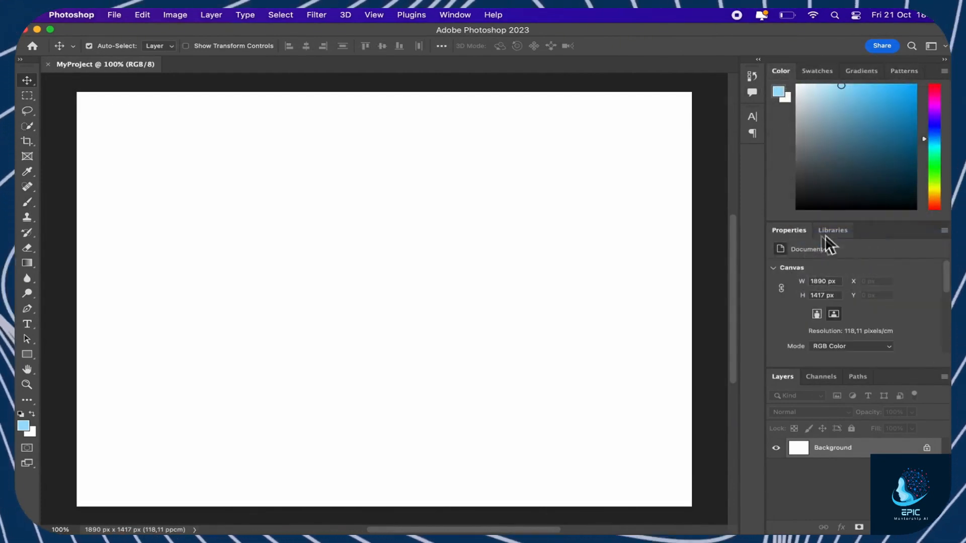
pyautogui.click(457, 15)
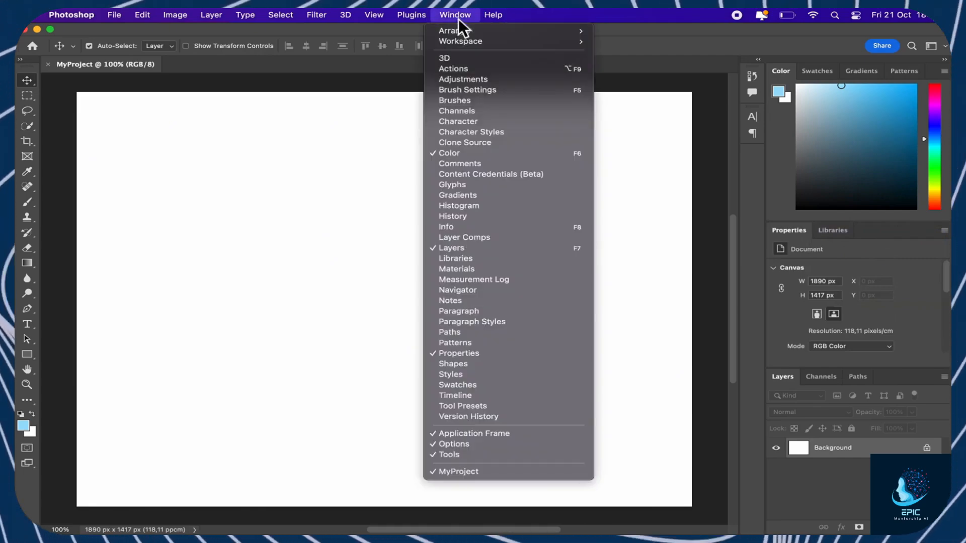
pyautogui.click(464, 79)
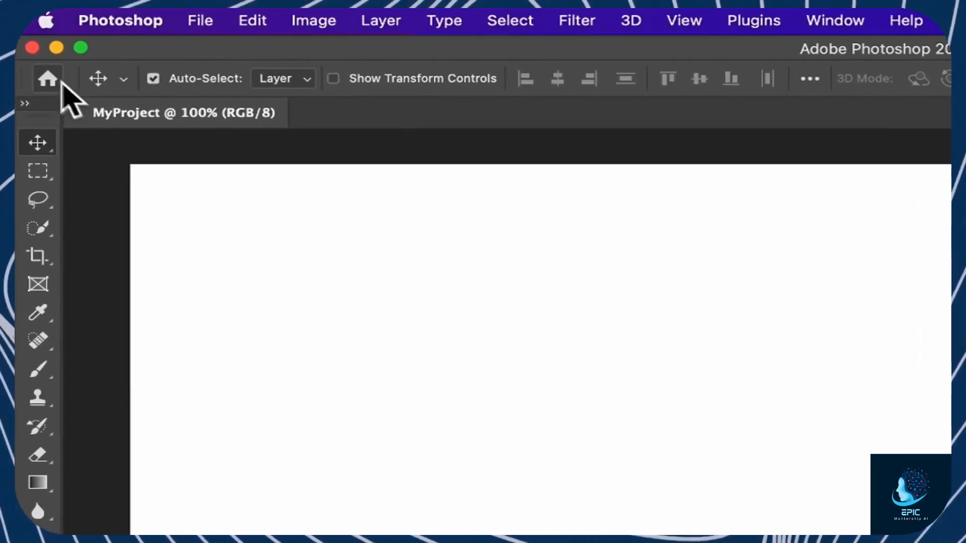
# - Visit the home screen briefly and open the image IMG_20220203_125941.jpg from the Photoshop2023(1) folder
pyautogui.click(53, 83)
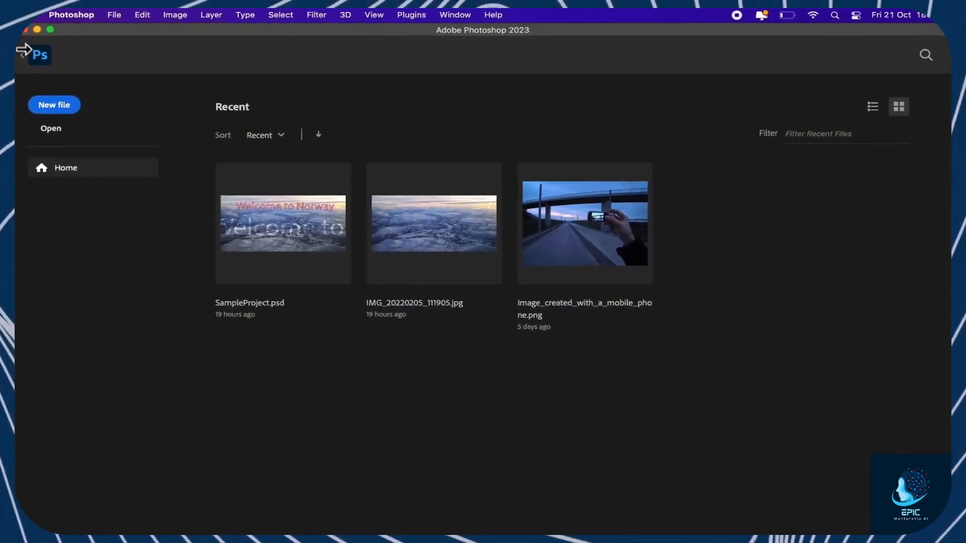
pyautogui.click(40, 78)
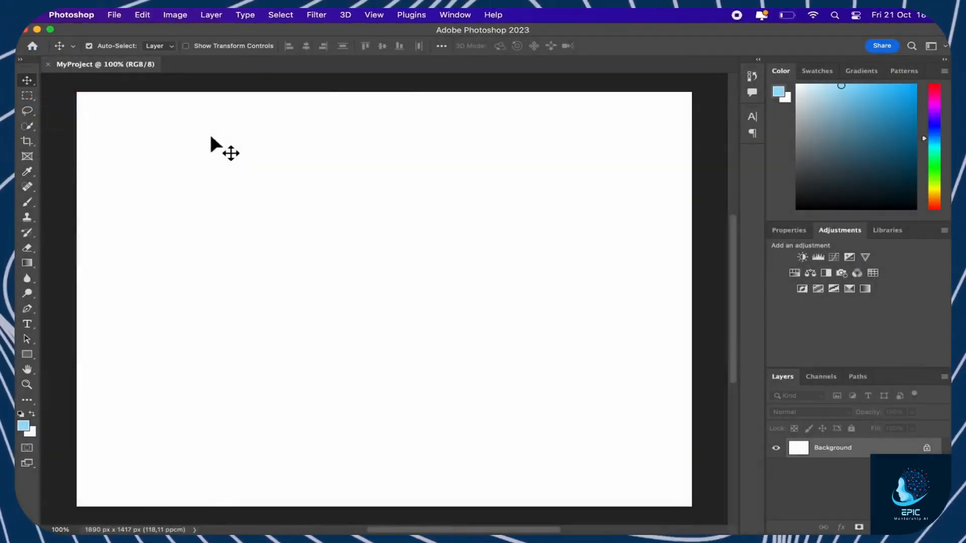
pyautogui.click(114, 14)
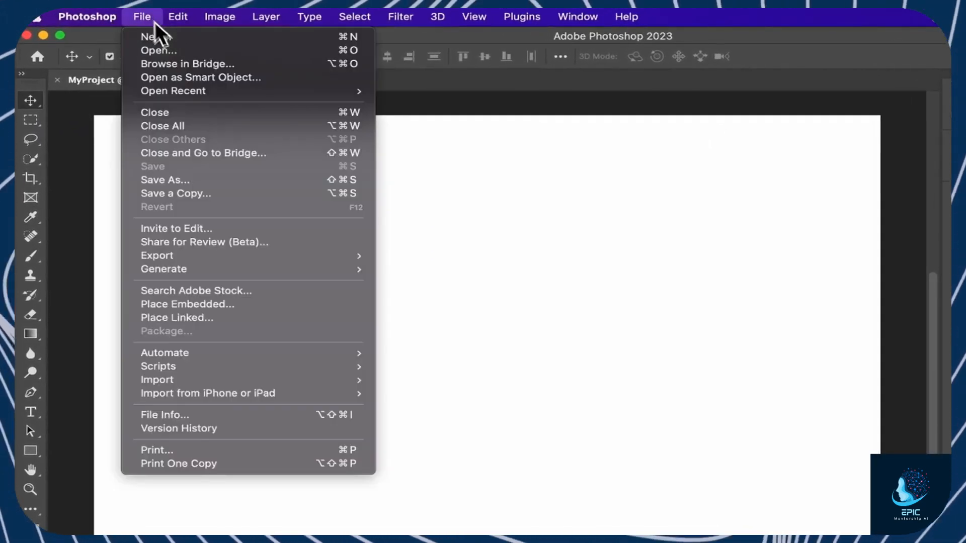
pyautogui.click(177, 51)
pyautogui.click(486, 200)
pyautogui.click(497, 215)
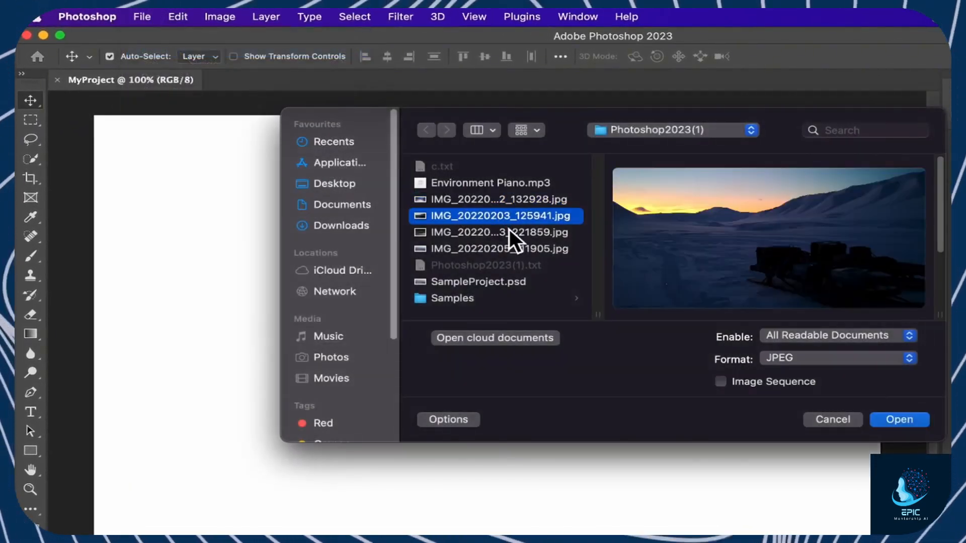
pyautogui.click(900, 420)
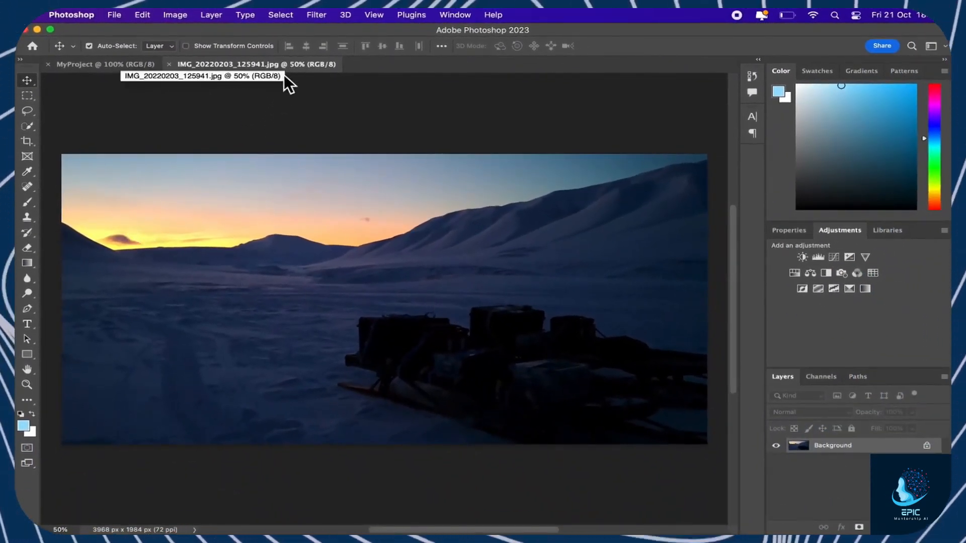
# - Open the layered project SampleProject.psd from the Photoshop2023(1) folder
pyautogui.click(111, 20)
pyautogui.click(128, 41)
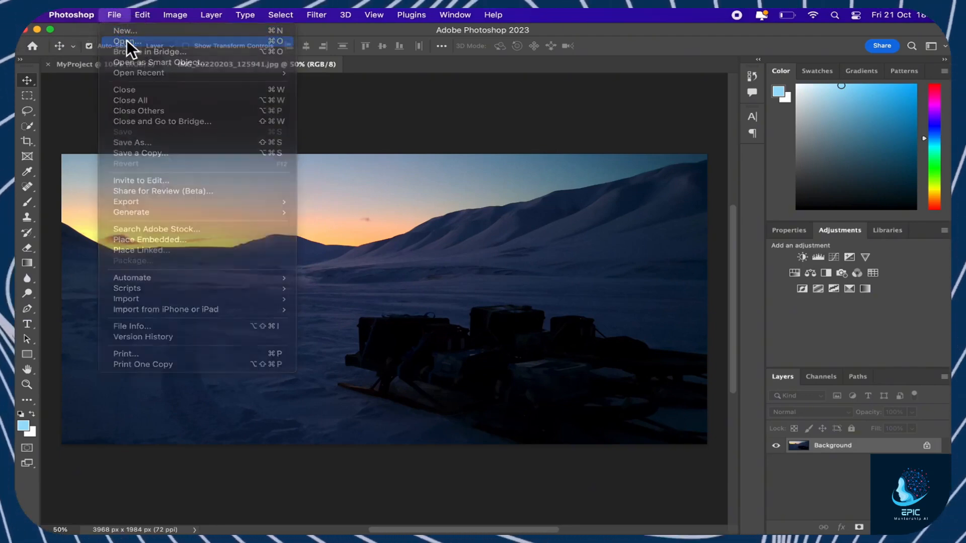
pyautogui.click(402, 224)
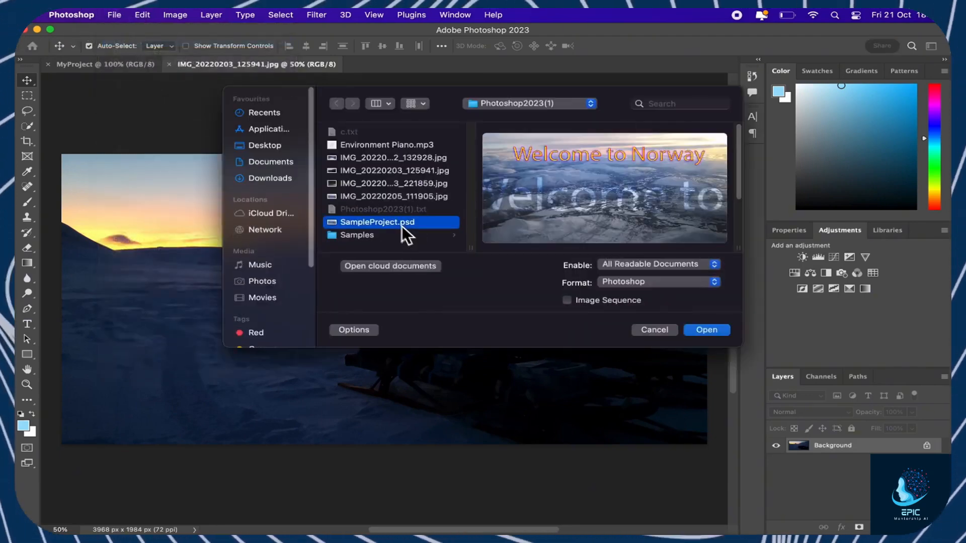
pyautogui.click(706, 330)
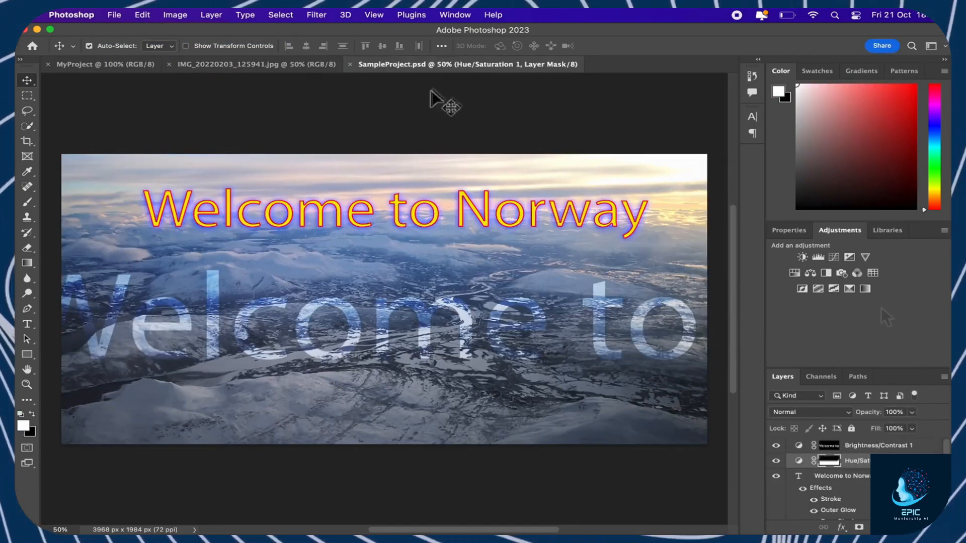
# - Enlarge the Layers panel to show the whole layer stack, and hide and show the Brightness/Contrast 1 layer
pyautogui.moveTo(872, 374); pyautogui.dragTo(872, 242)
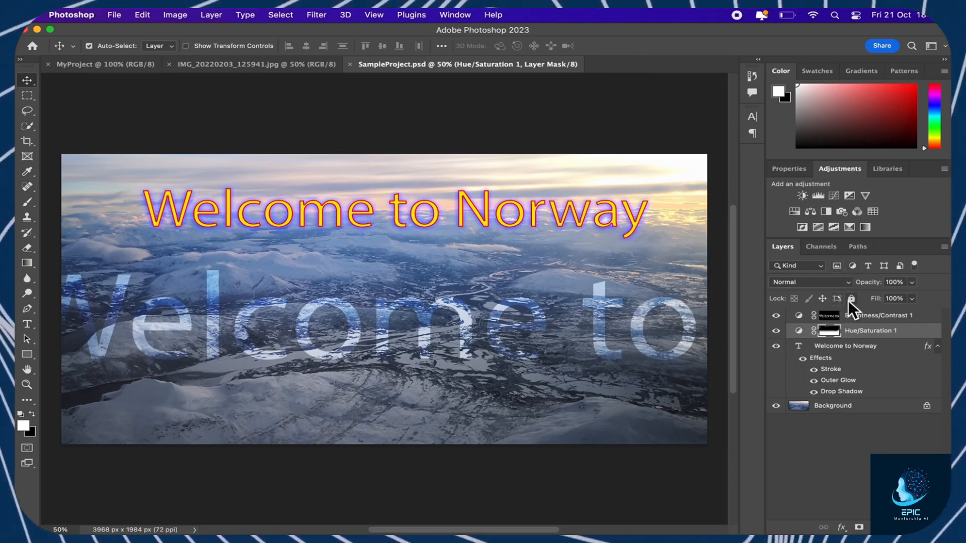
pyautogui.click(776, 315)
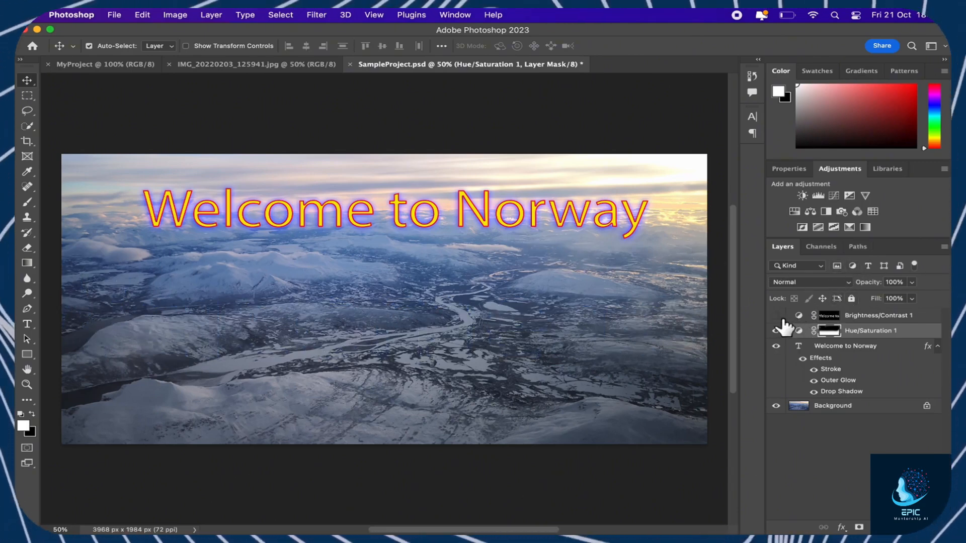
pyautogui.click(776, 315)
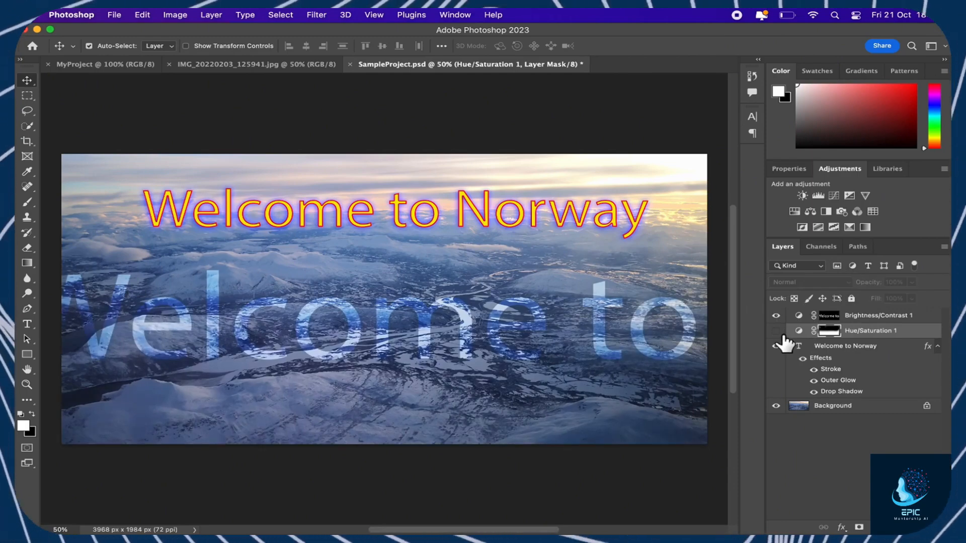
# - Hide and show the Welcome to Norway text layer and the Background layer to compare what each contributes to the project
pyautogui.click(776, 346)
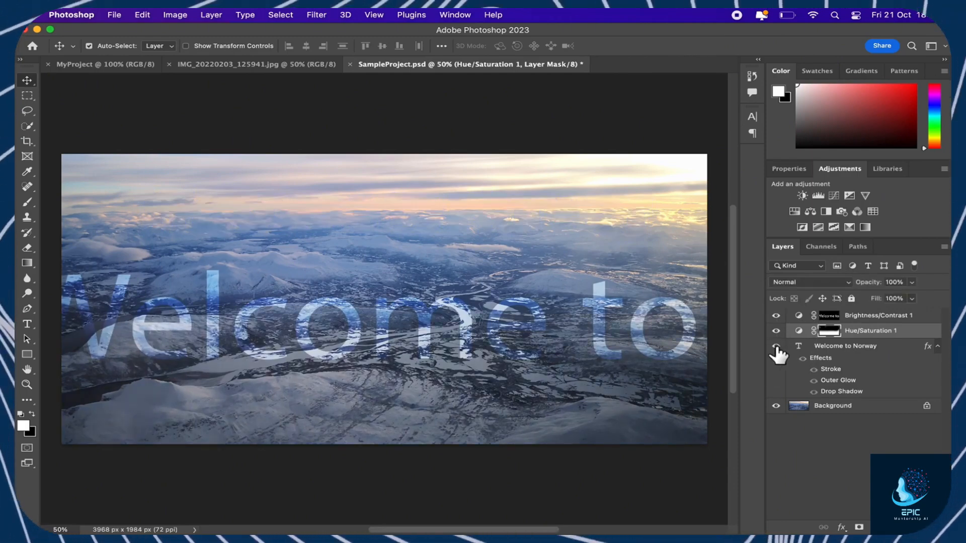
pyautogui.click(776, 346)
pyautogui.click(776, 406)
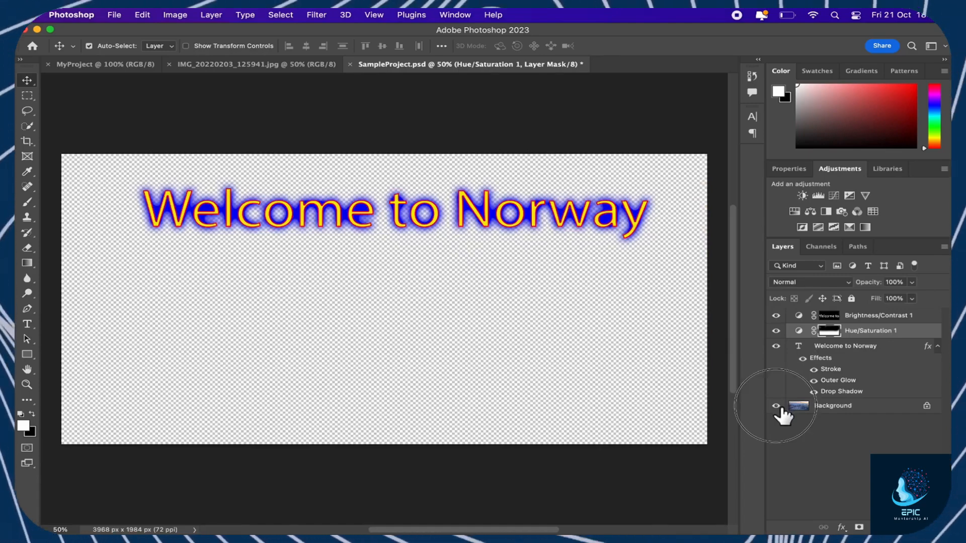
pyautogui.click(776, 405)
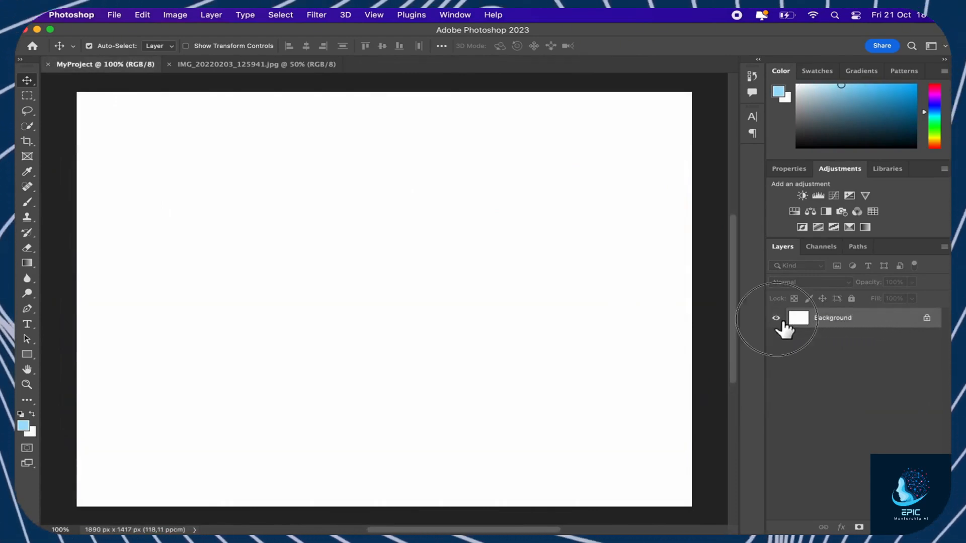
# - Switch to IMG_20220203_125941.jpg and convert its locked Background into an editable layer named Layer 0
pyautogui.click(284, 68)
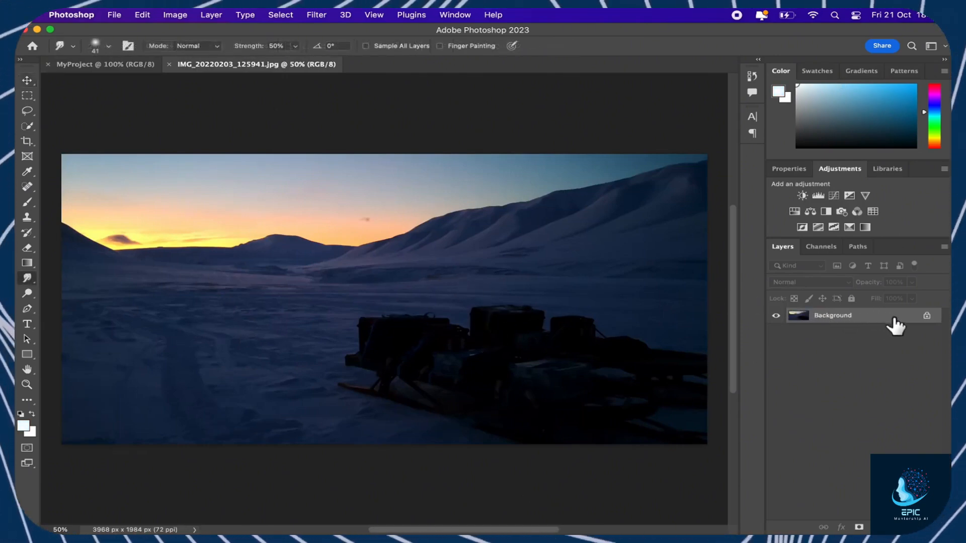
pyautogui.doubleClick(866, 320)
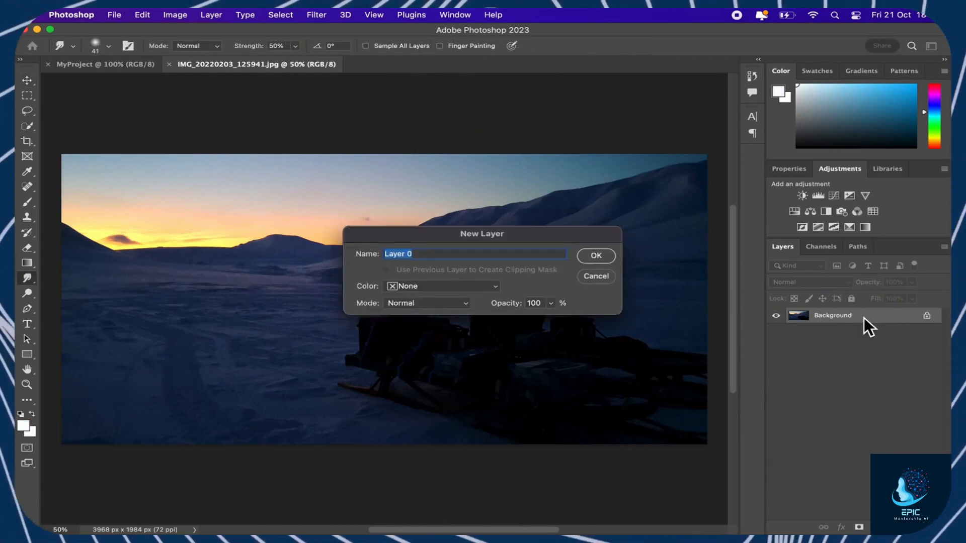
pyautogui.click(596, 256)
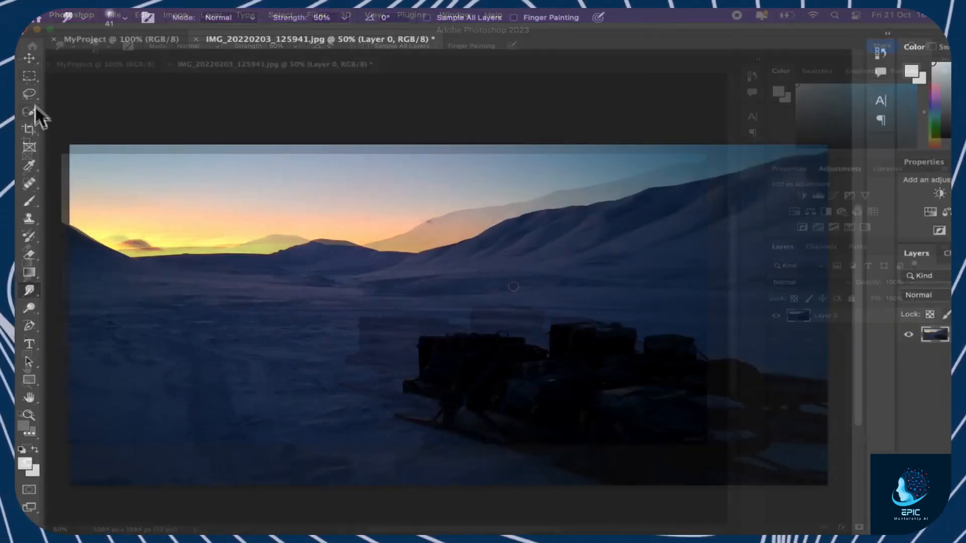
# - Try a 2:3 crop of the photo, shrinking the crop frame and shifting the image within it
pyautogui.click(28, 129)
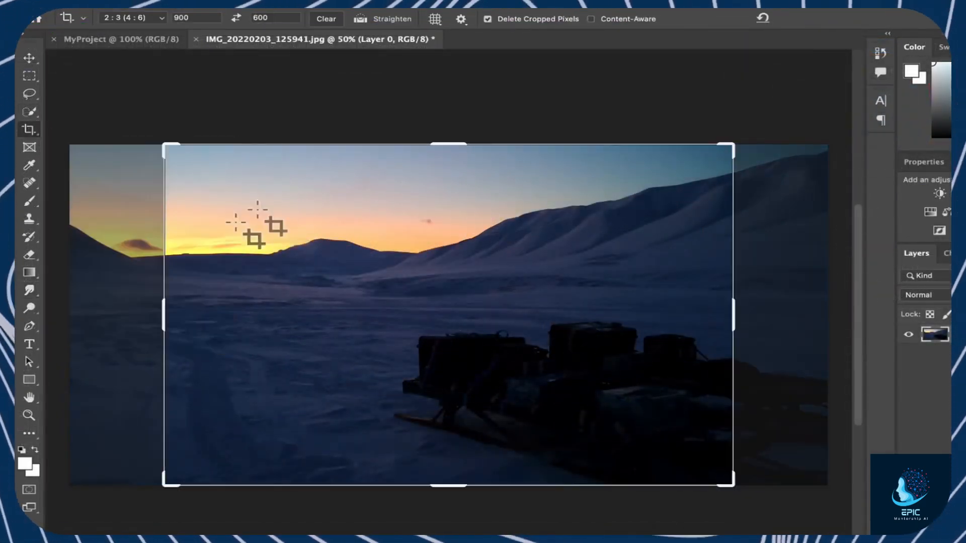
pyautogui.moveTo(173, 151)
pyautogui.mouseDown()
pyautogui.moveTo(215, 179)
pyautogui.moveTo(297, 181)
pyautogui.moveTo(157, 172)
pyautogui.moveTo(174, 189)
pyautogui.moveTo(157, 155)
pyautogui.moveTo(146, 205)
pyautogui.moveTo(182, 155)
pyautogui.mouseUp()
pyautogui.moveTo(224, 195); pyautogui.dragTo(251, 220)
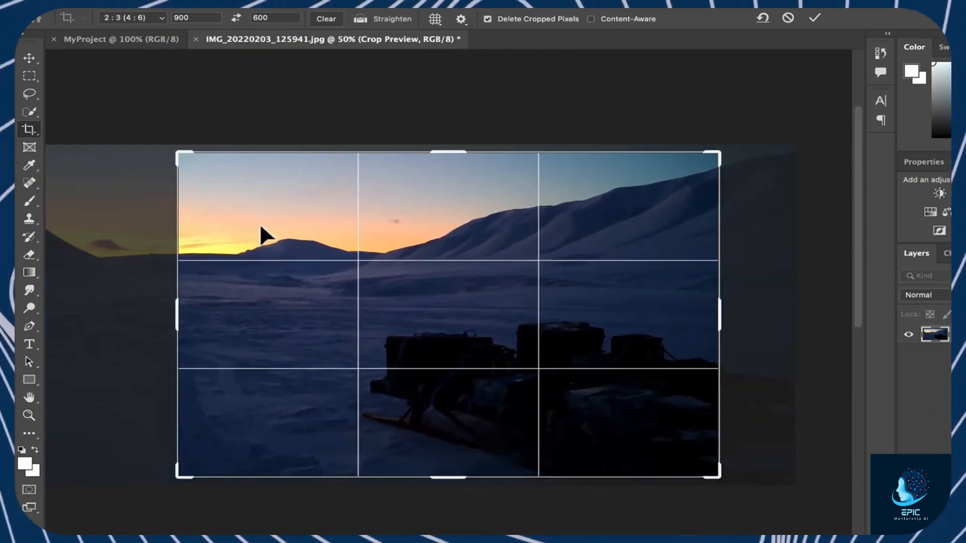
# - Try the 16:9 crop preset, change the ratio to 20:9, and reposition the crop frame over the photo
pyautogui.click(161, 20)
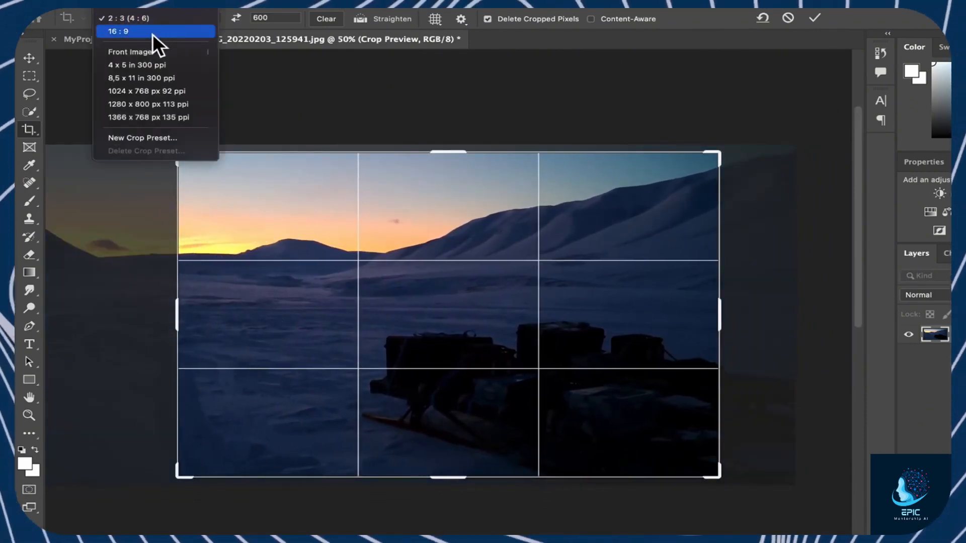
pyautogui.click(153, 32)
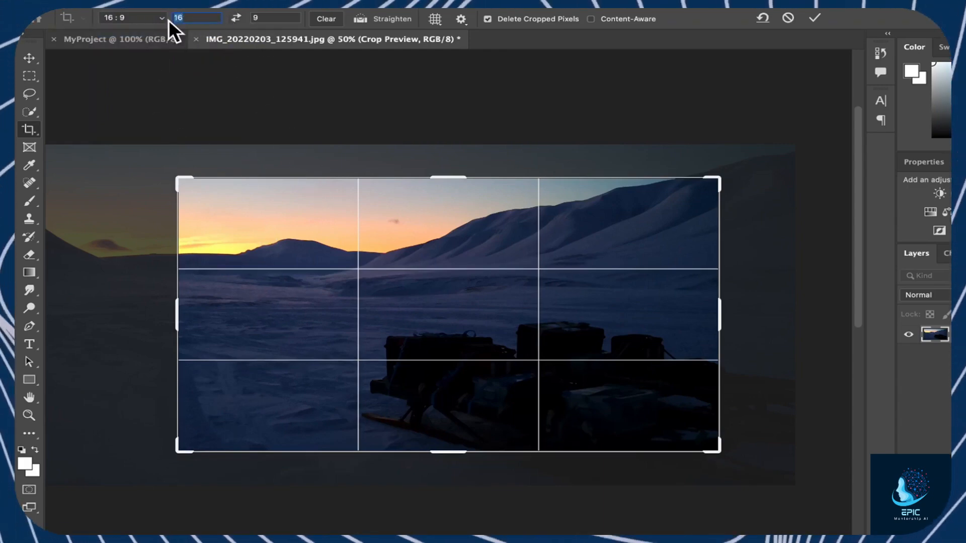
pyautogui.write('20')
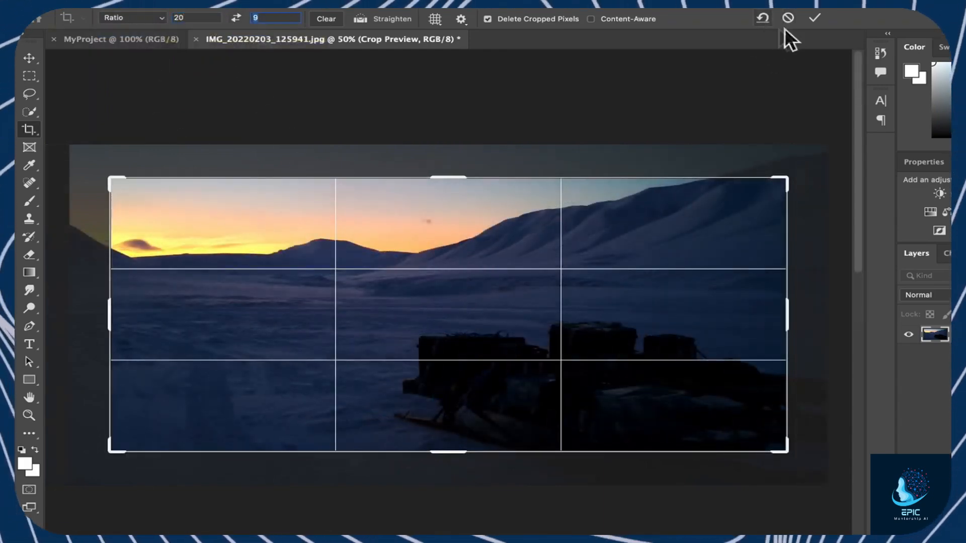
pyautogui.click(815, 18)
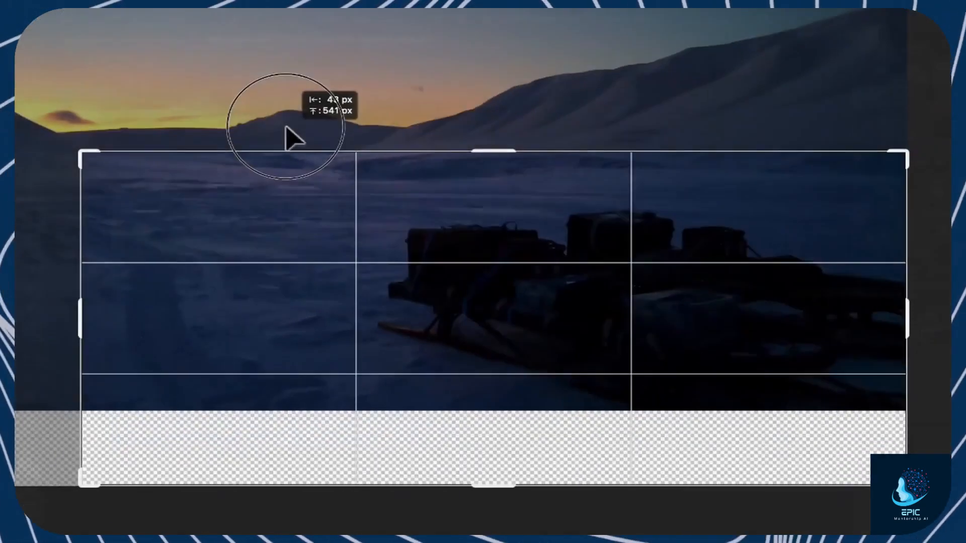
pyautogui.moveTo(286, 128); pyautogui.dragTo(290, 128)
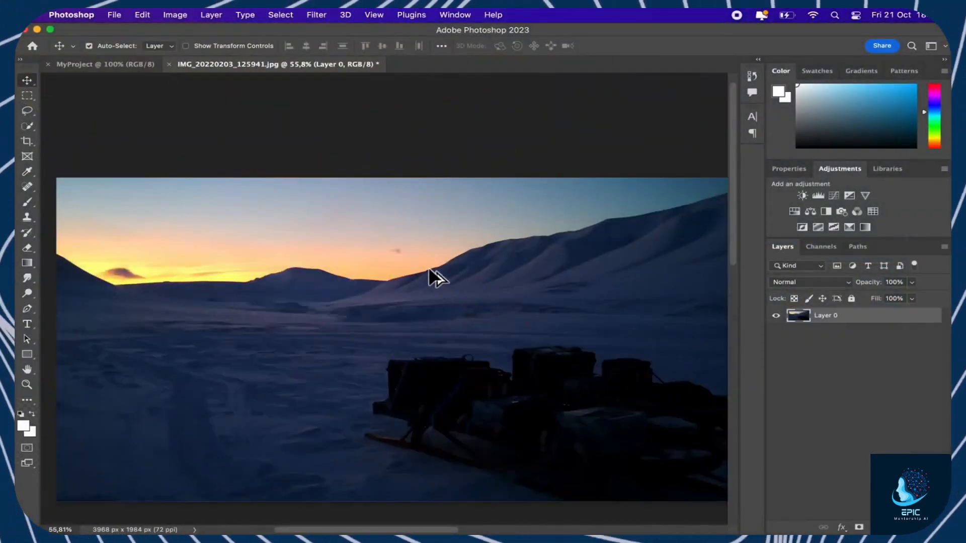
# - Examine the mountain ridge at high magnification down to the pixel level
pyautogui.scroll(10, 431, 276)
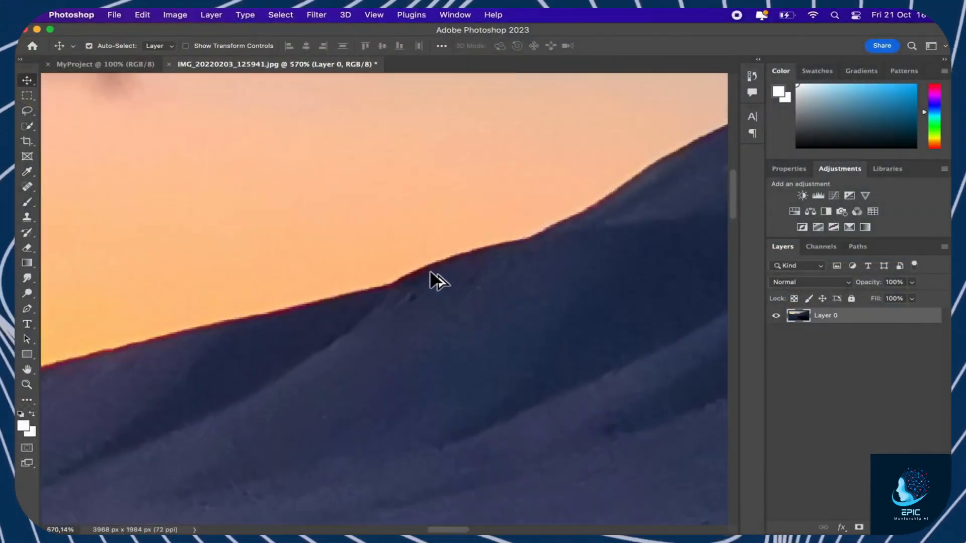
pyautogui.scroll(8, 431, 276)
pyautogui.scroll(-8, 431, 276)
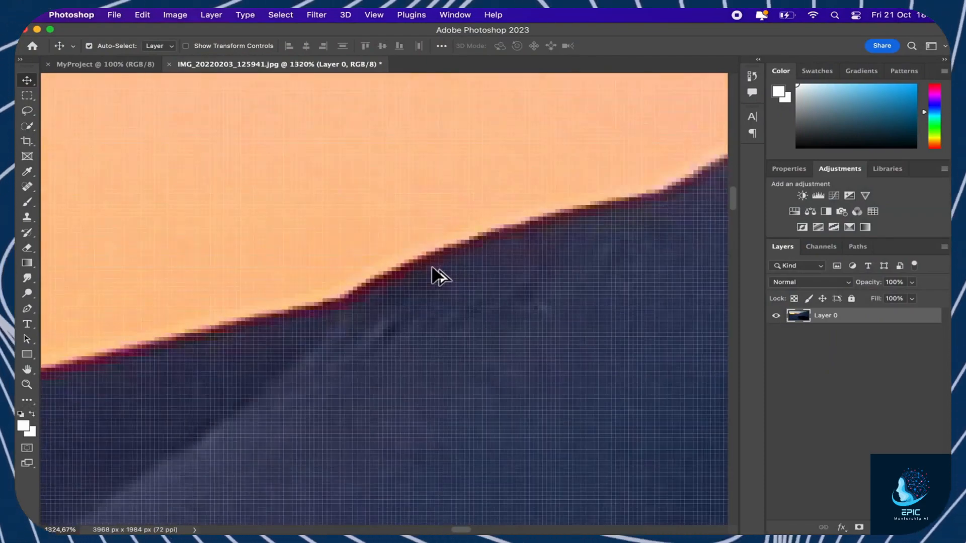
pyautogui.hscroll(2, 377, 288)
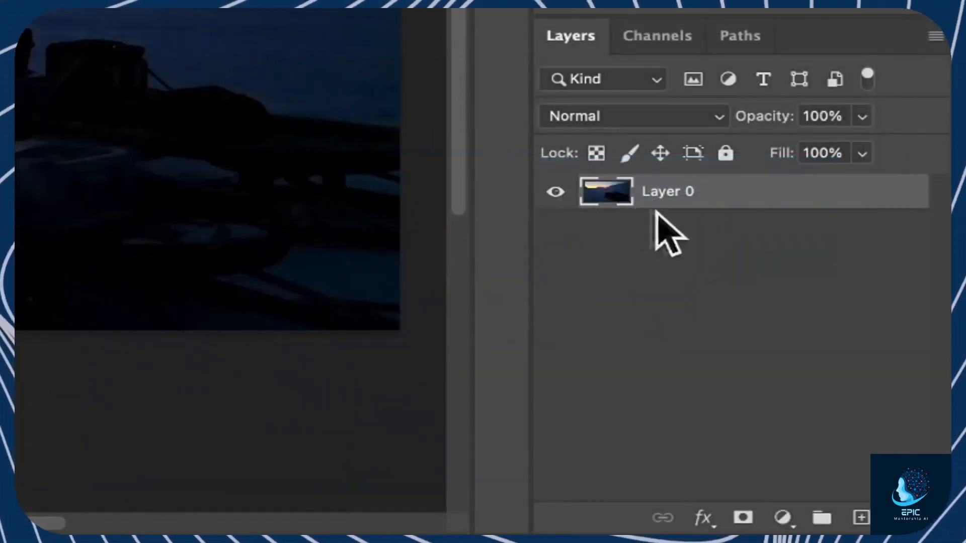
# - Select Layer 0 and smear the distant ridge line upward into the sky with the Smudge tool at 50% strength
pyautogui.click(694, 201)
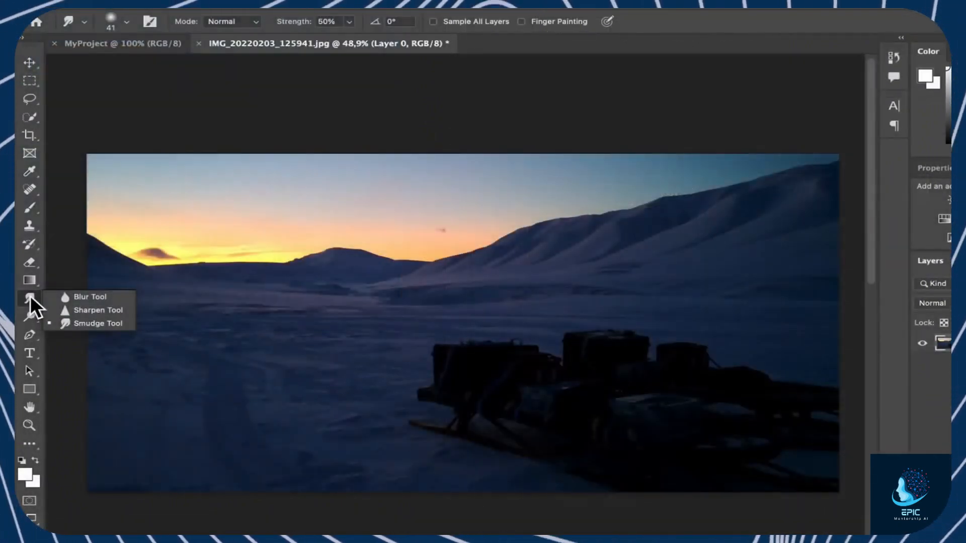
pyautogui.click(86, 324)
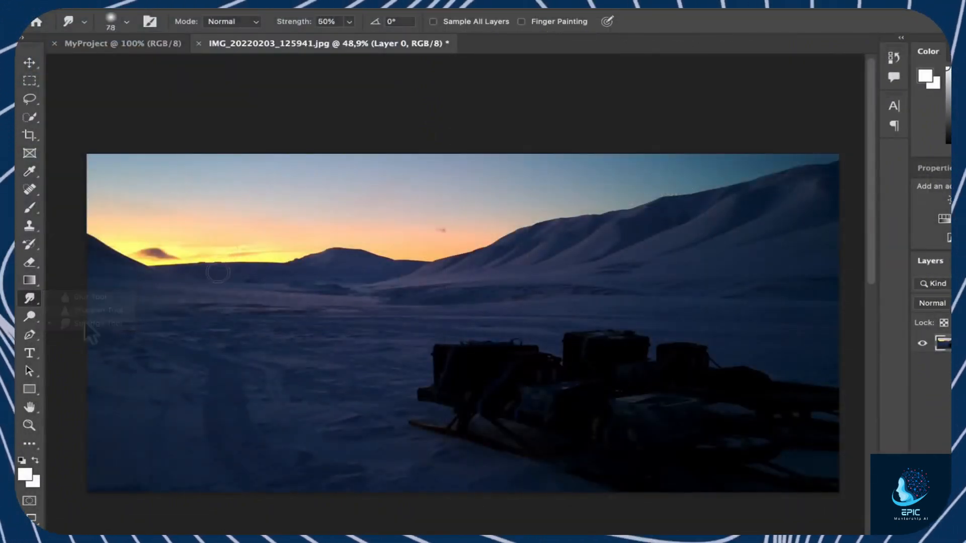
pyautogui.moveTo(220, 271)
pyautogui.mouseDown()
pyautogui.moveTo(240, 248)
pyautogui.moveTo(274, 254)
pyautogui.moveTo(267, 272)
pyautogui.moveTo(314, 249)
pyautogui.mouseUp()
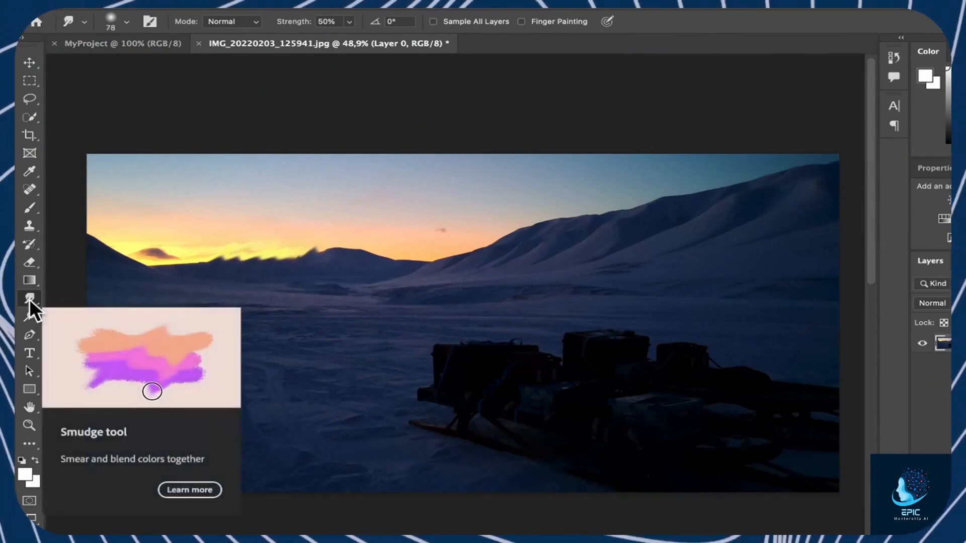
# - Open the toolbar customization and try moving a marquee tool into the extra tools list
pyautogui.rightClick(30, 299)
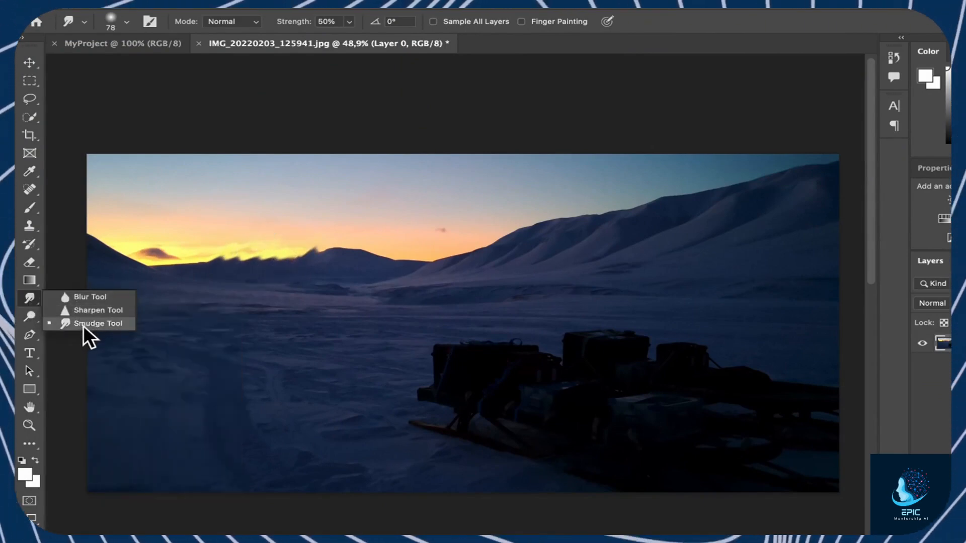
pyautogui.click(30, 445)
pyautogui.click(29, 445)
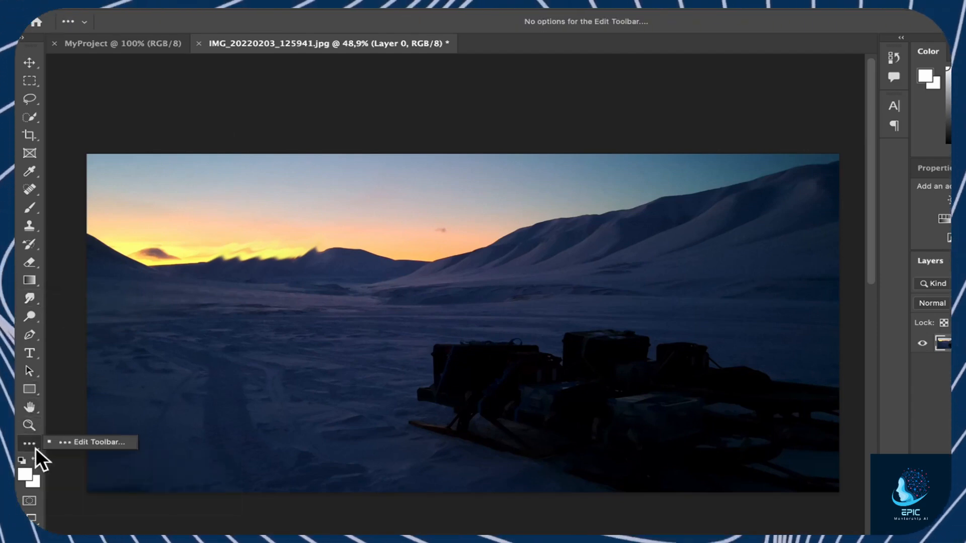
pyautogui.click(88, 445)
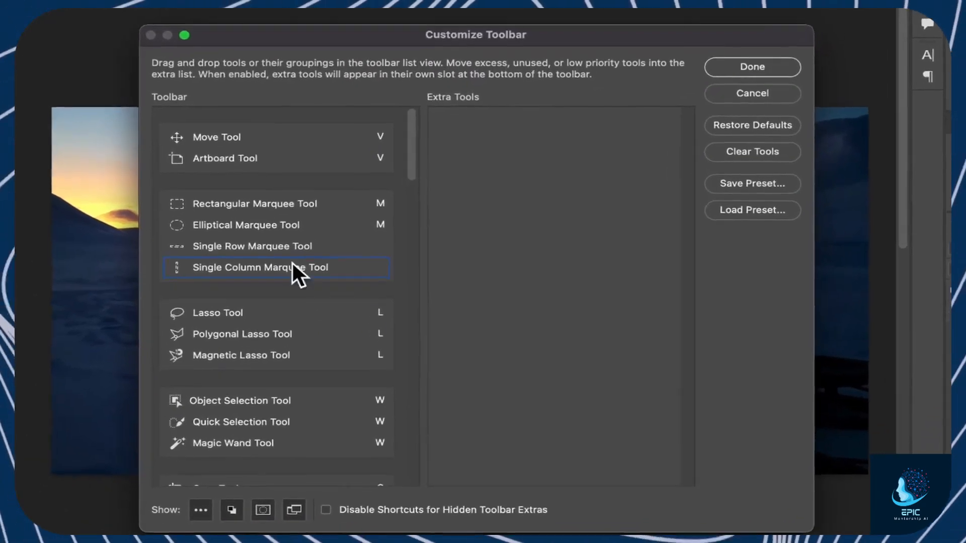
pyautogui.moveTo(282, 217); pyautogui.dragTo(552, 136)
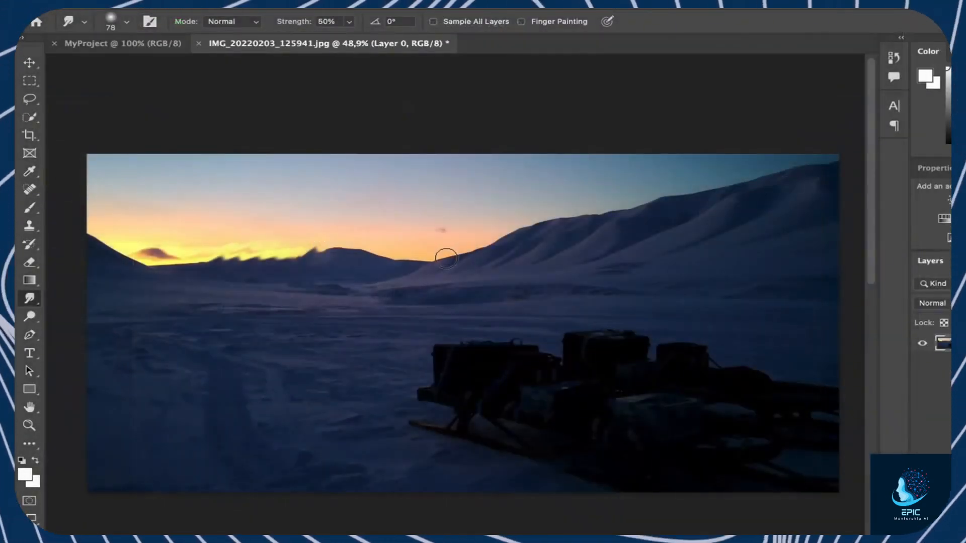
# - Inspect the horizon, mountain slopes and loaded sleds in the photo close up
pyautogui.scroll(6, 446, 258)
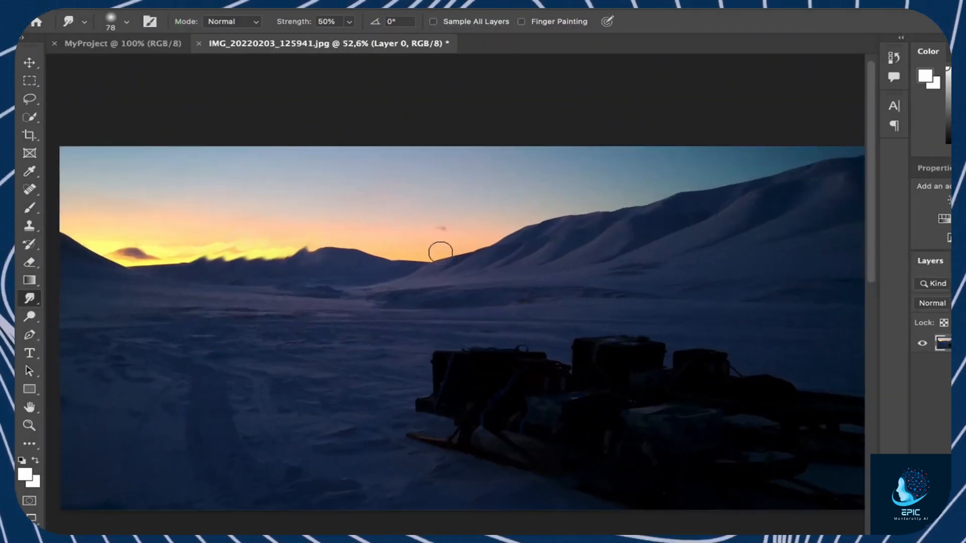
pyautogui.scroll(2, 440, 252)
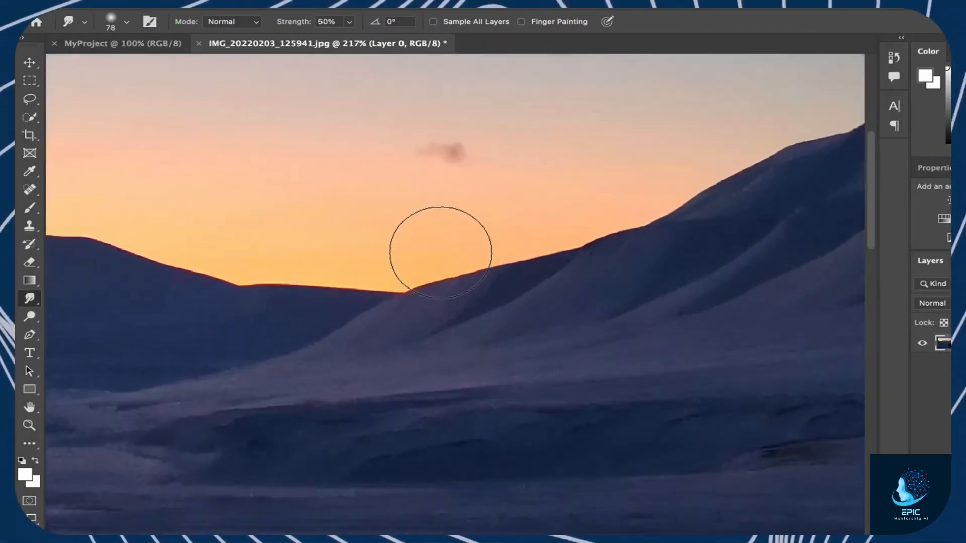
pyautogui.scroll(-2, 440, 252)
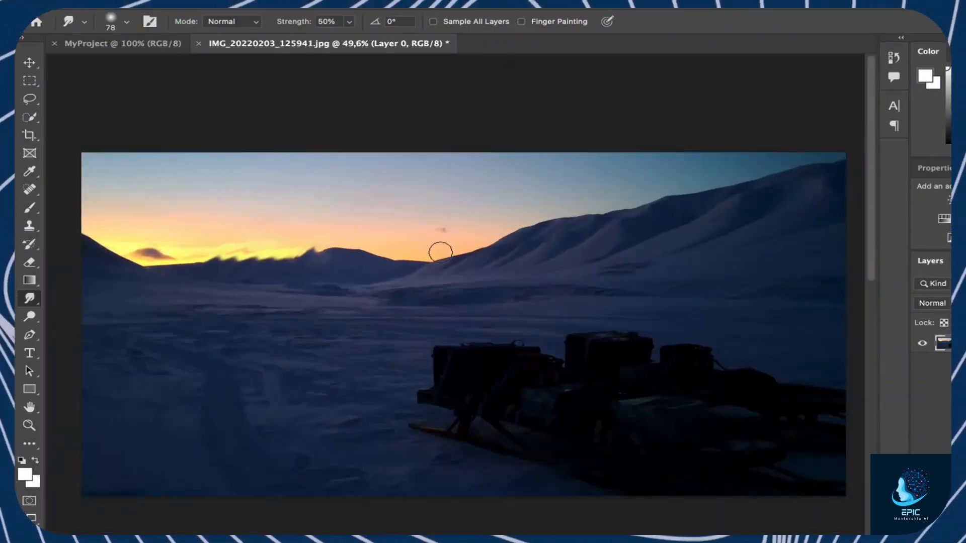
pyautogui.scroll(5, 440, 253)
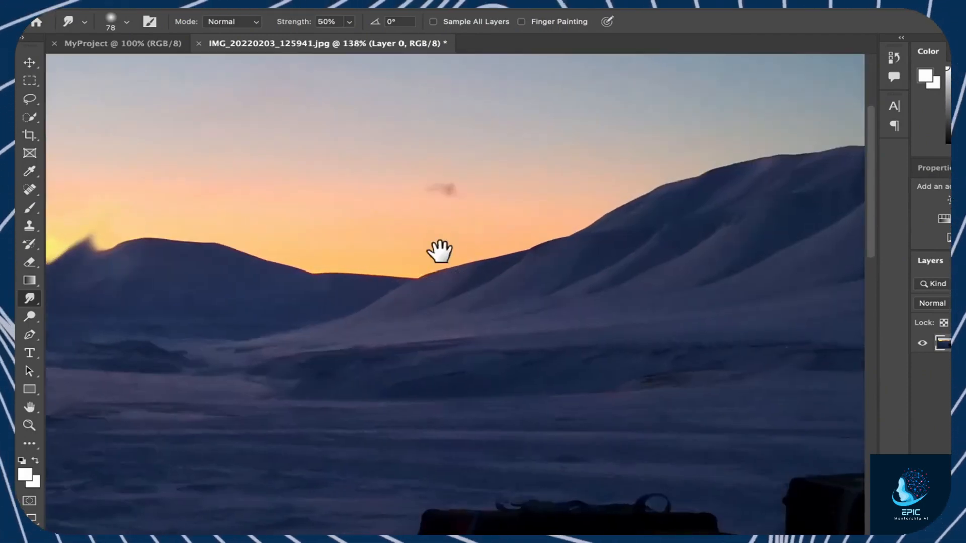
pyautogui.moveTo(455, 328); pyautogui.dragTo(440, 211)
pyautogui.moveTo(628, 324); pyautogui.dragTo(219, 350)
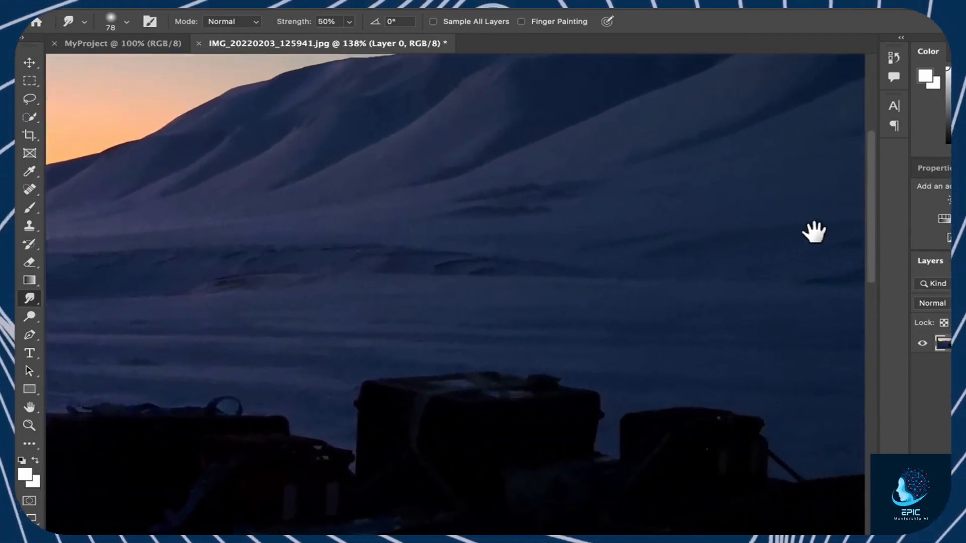
pyautogui.moveTo(814, 231); pyautogui.dragTo(634, 349)
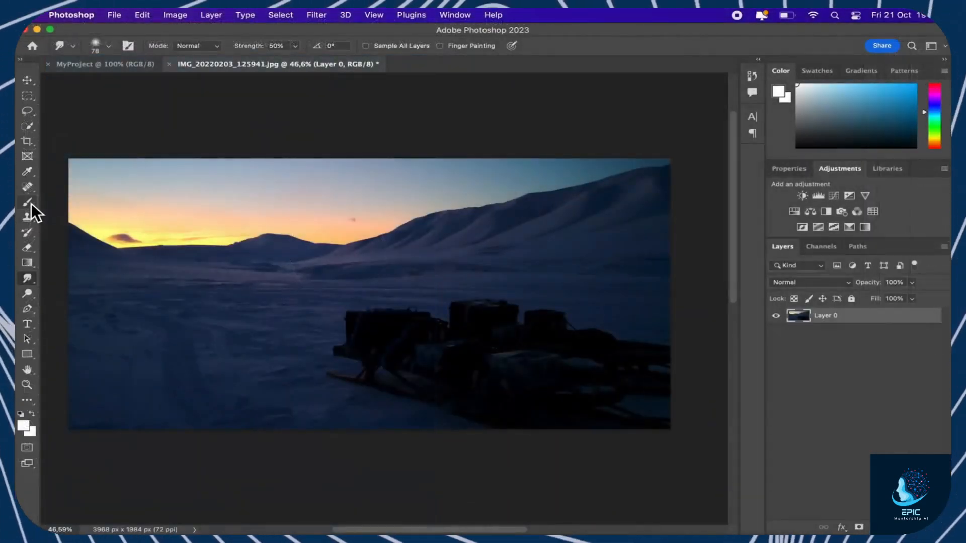
# - Paint wavy strokes across the snow with the Brush tool in white, red, and a yellow sampled from the horizon
pyautogui.click(29, 207)
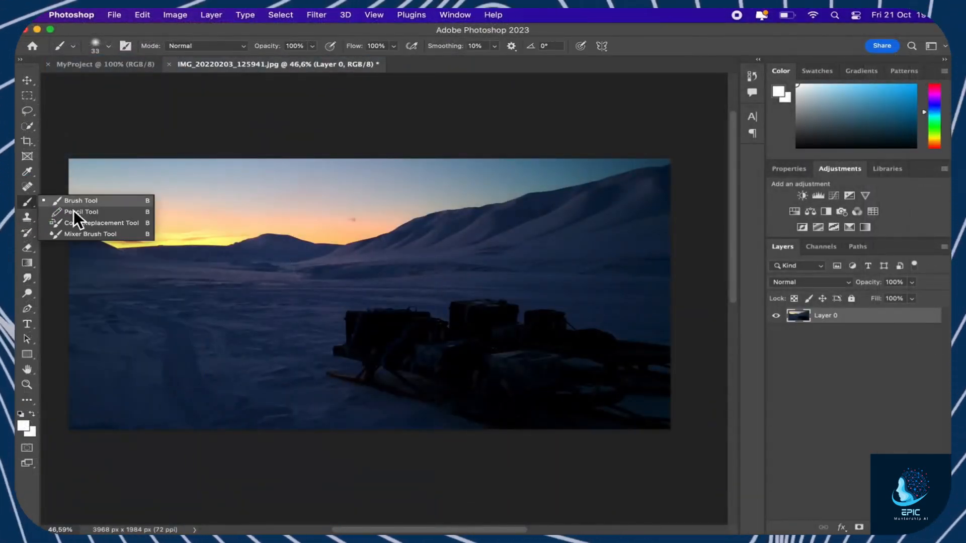
pyautogui.click(82, 202)
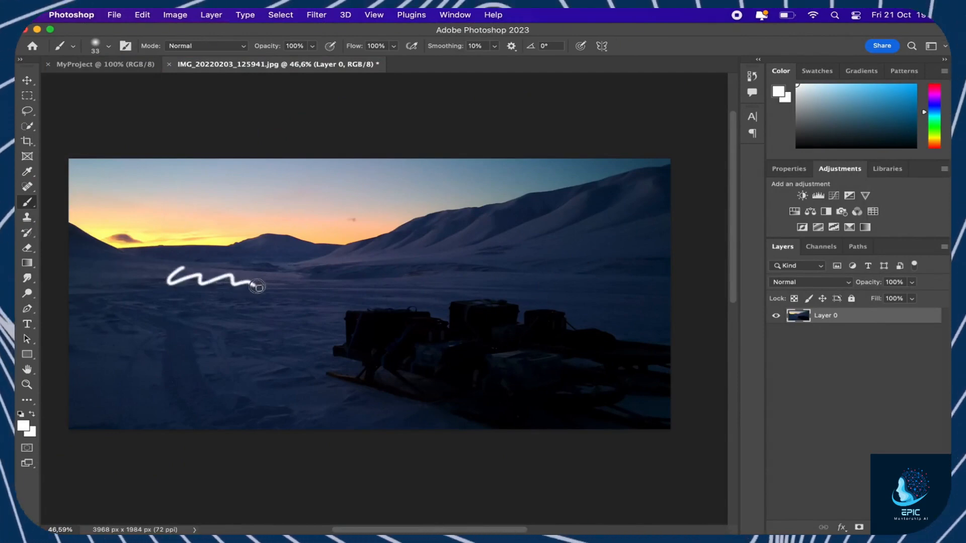
pyautogui.click(937, 88)
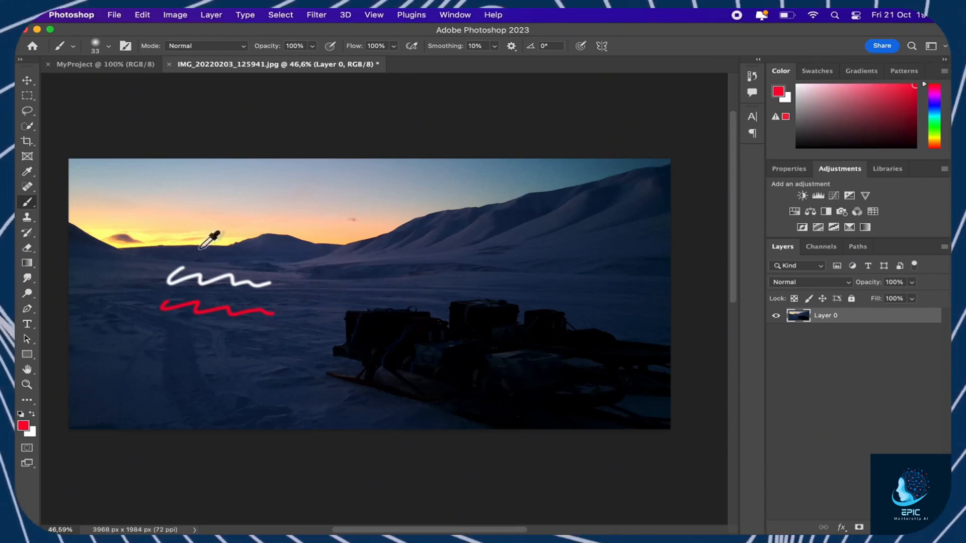
pyautogui.keyDown('alt'); pyautogui.click(216, 252); pyautogui.keyUp('alt')
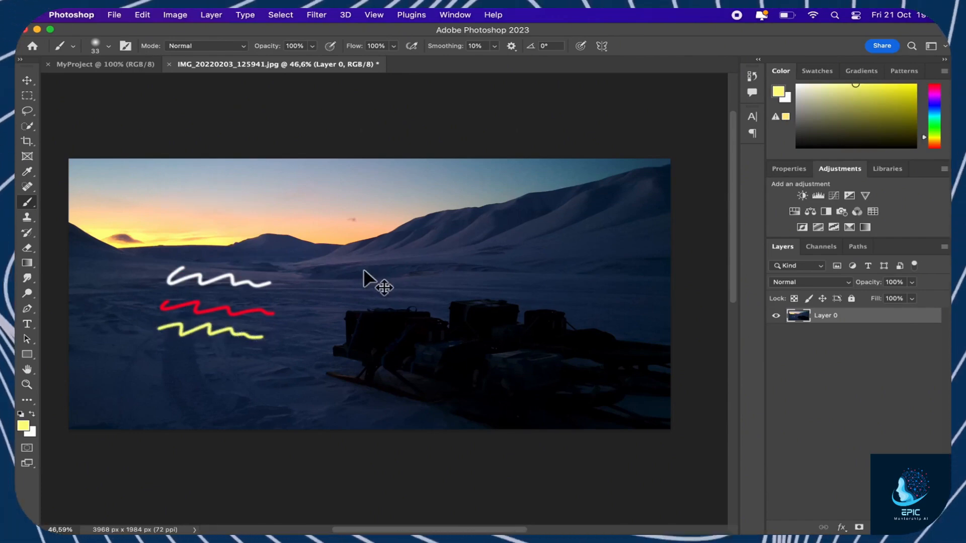
# - Undo the yellow and red brush strokes, keeping the white one
pyautogui.press('super+z')
pyautogui.press('super+z')
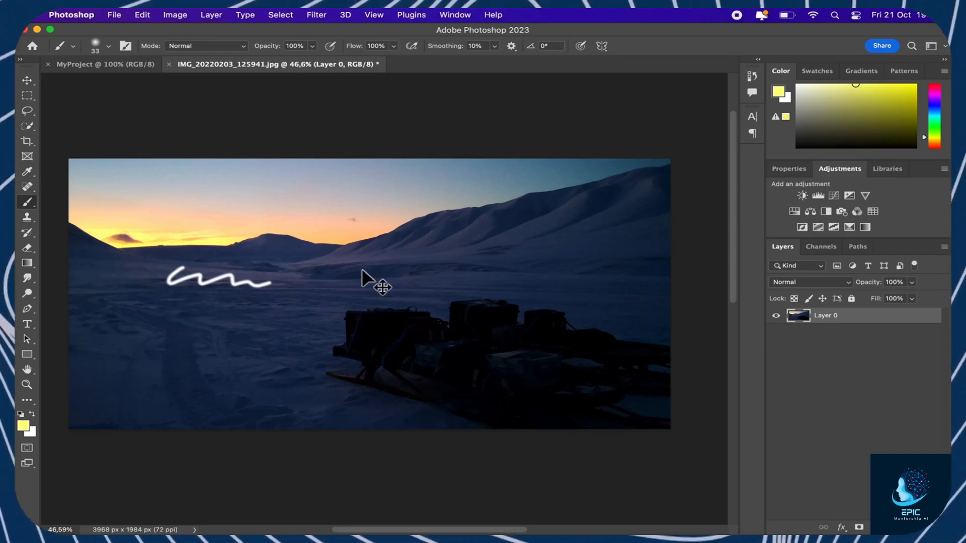
# - Open the History panel and step through the undone brush strokes, returning to the first Brush Tool state
pyautogui.click(458, 18)
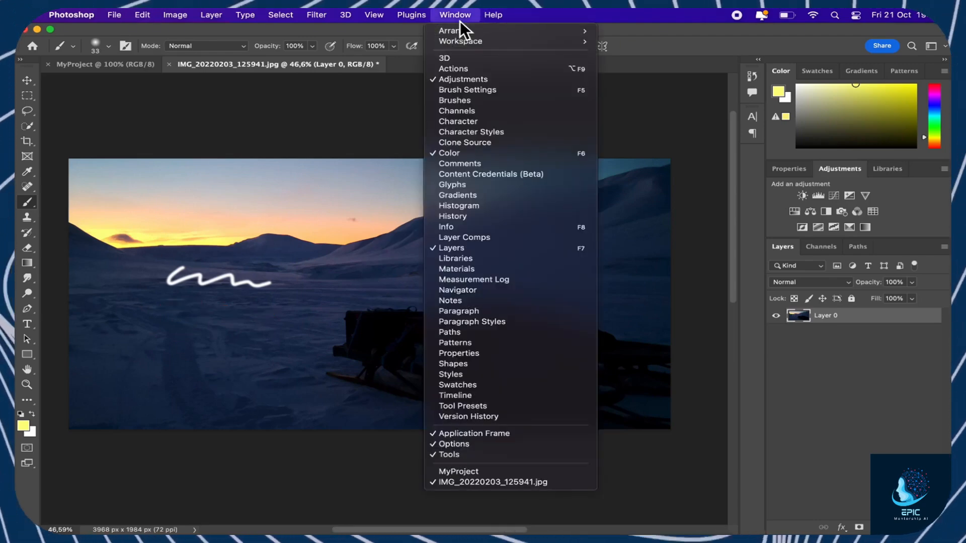
pyautogui.click(493, 216)
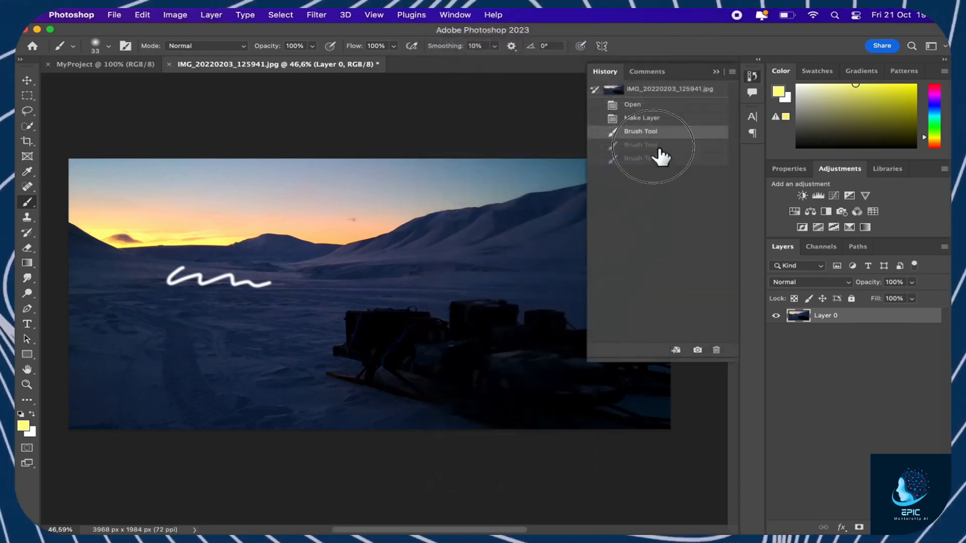
pyautogui.click(662, 145)
pyautogui.click(662, 158)
pyautogui.click(663, 145)
pyautogui.click(662, 132)
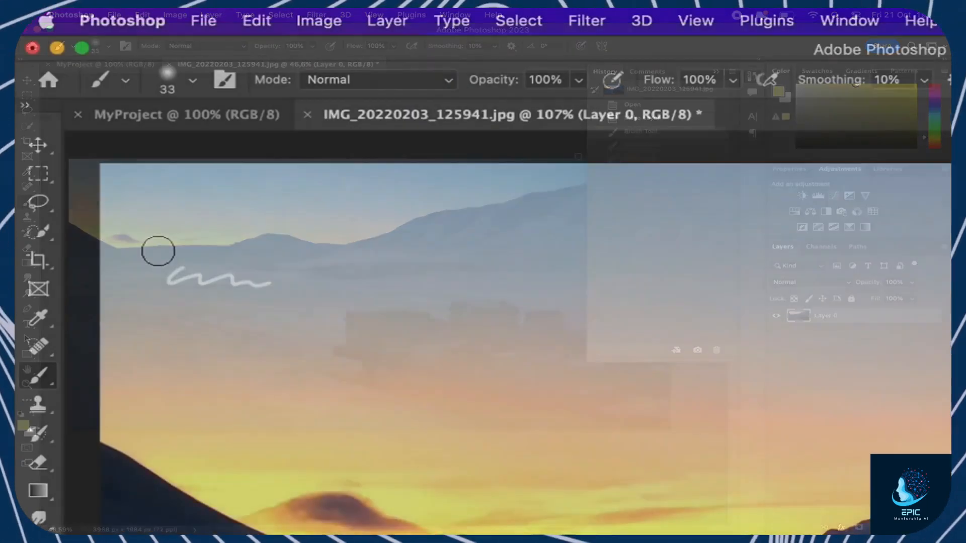
# - Paint two wavy red strokes across the upper sky with the soft 33 px brush
pyautogui.moveTo(143, 242)
pyautogui.mouseDown()
pyautogui.moveTo(174, 239)
pyautogui.moveTo(263, 255)
pyautogui.moveTo(343, 234)
pyautogui.moveTo(442, 245)
pyautogui.mouseUp()
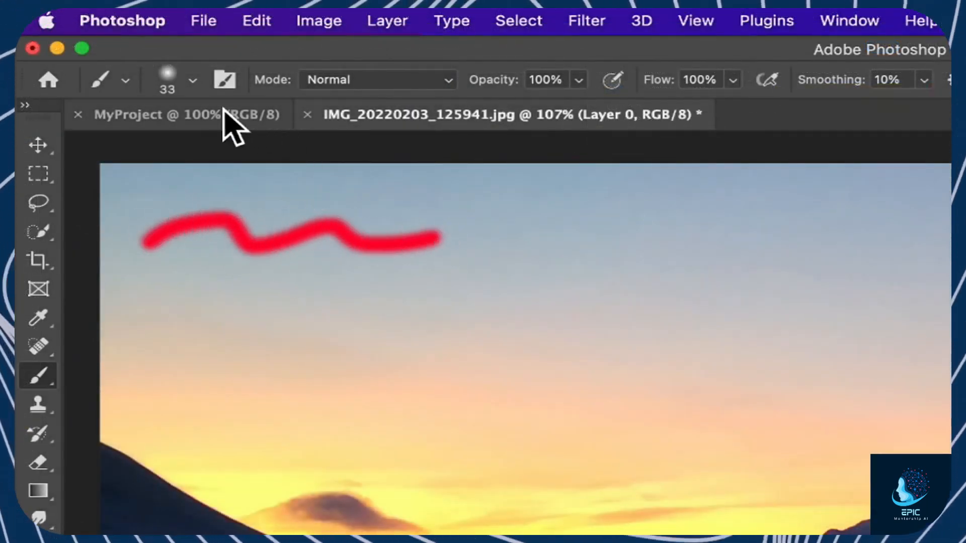
pyautogui.click(199, 85)
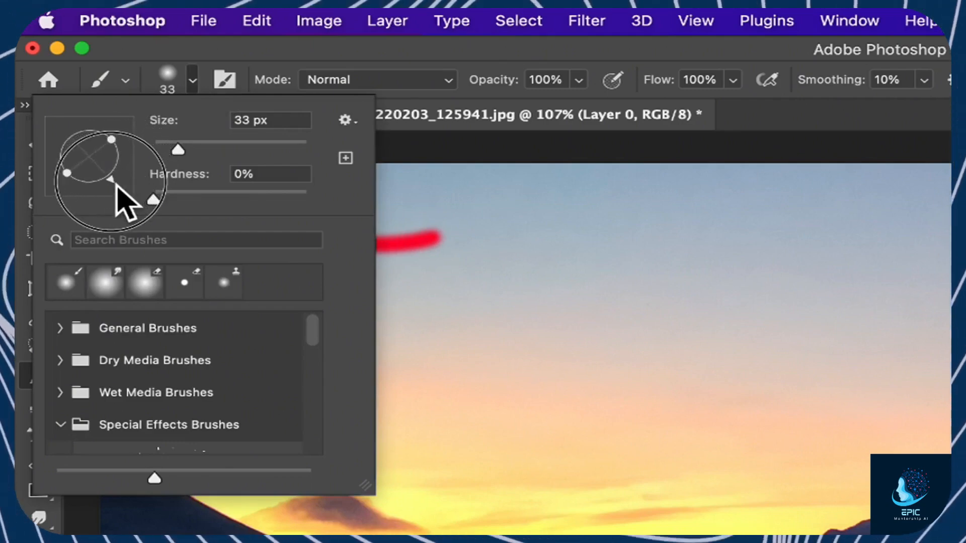
pyautogui.moveTo(140, 294)
pyautogui.mouseDown()
pyautogui.moveTo(181, 281)
pyautogui.moveTo(203, 301)
pyautogui.moveTo(244, 305)
pyautogui.mouseUp()
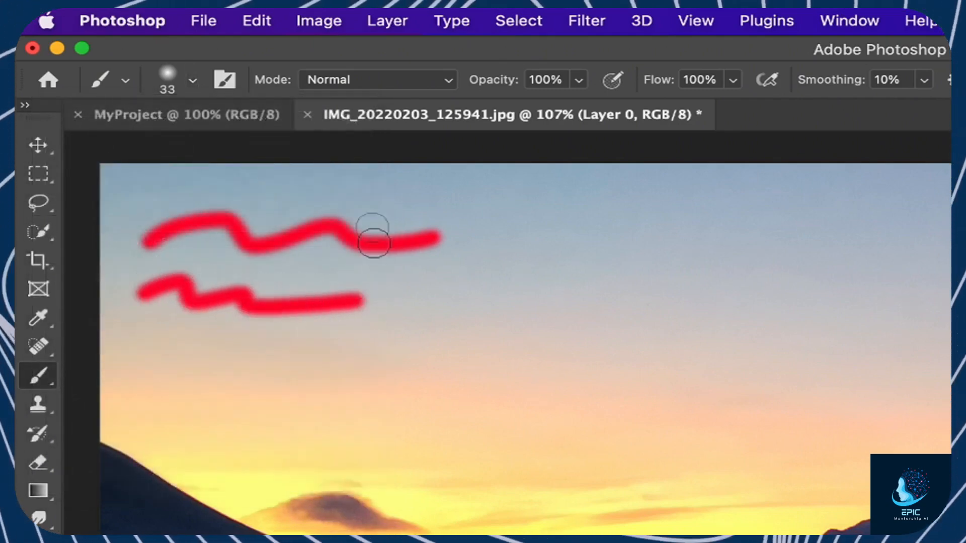
# - Paint two straight red bars in the sky with the brush at 94 px, one soft and one at 100% hardness
pyautogui.click(193, 81)
pyautogui.moveTo(212, 150); pyautogui.dragTo(233, 146)
pyautogui.click(272, 57)
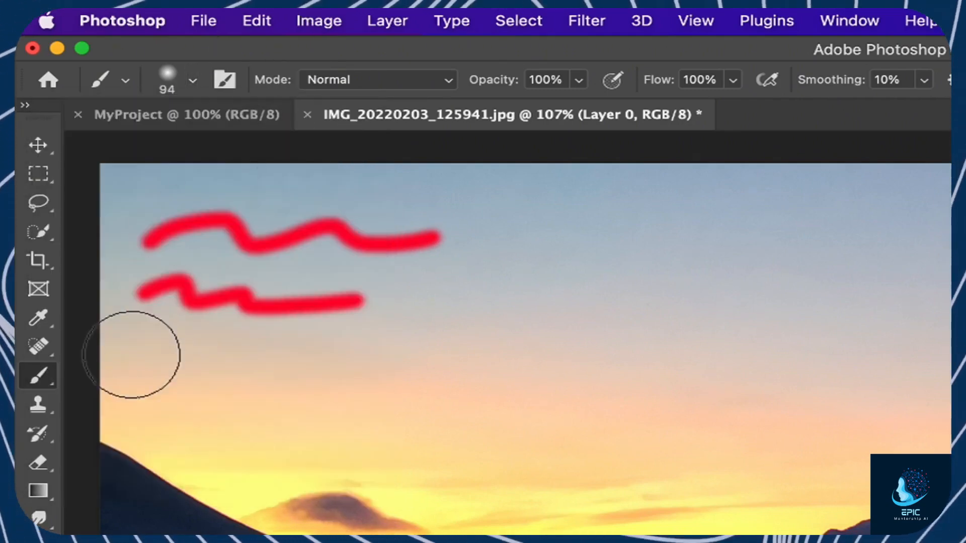
pyautogui.moveTo(166, 370); pyautogui.dragTo(241, 366)
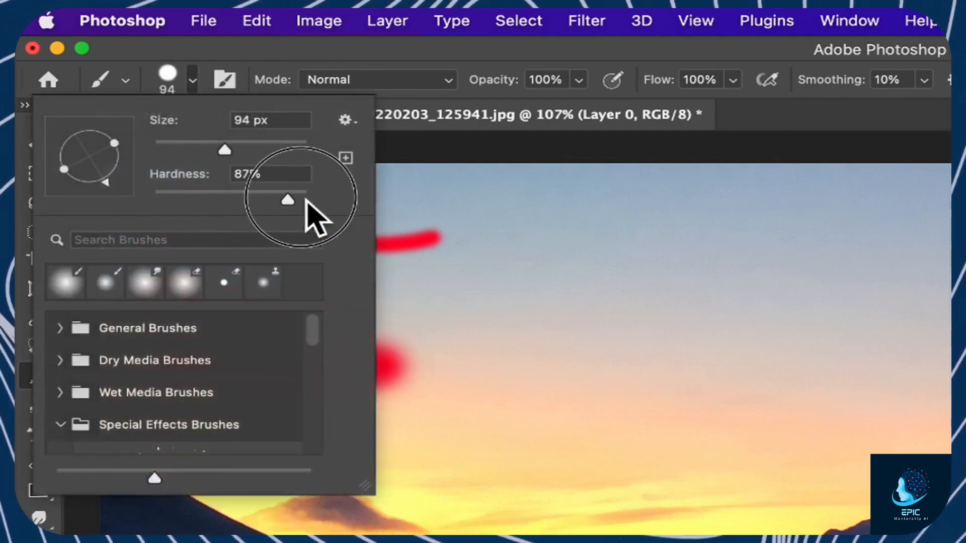
pyautogui.moveTo(305, 198); pyautogui.dragTo(329, 183)
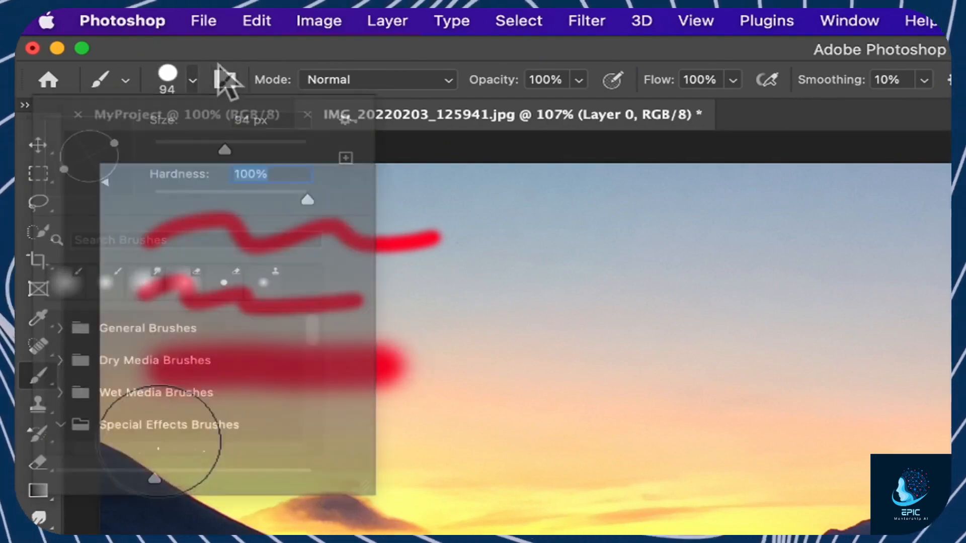
pyautogui.moveTo(153, 443); pyautogui.dragTo(382, 443)
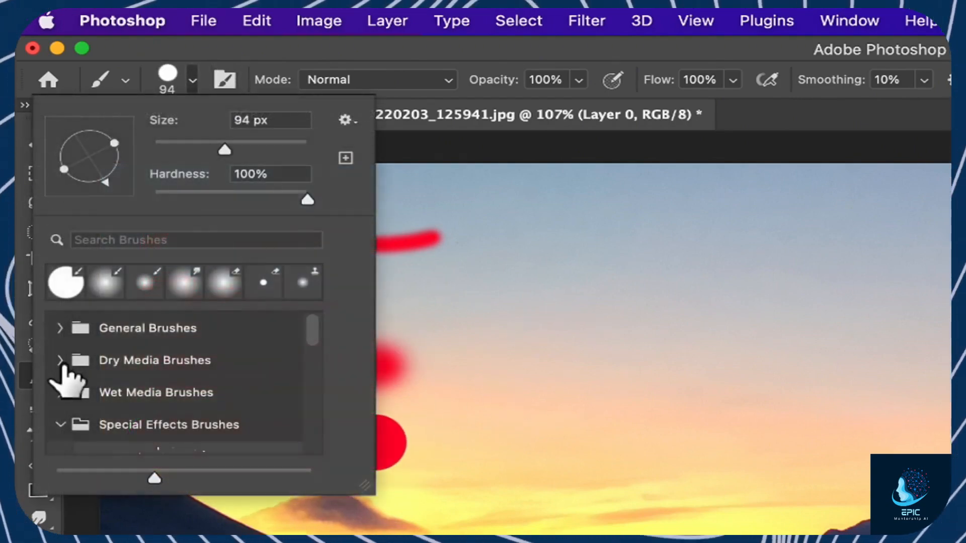
# - Choose the Kyle's Ultimate Pastel Palooza brush from the Dry Media Brushes and paint a textured red stroke in the sky
pyautogui.click(61, 361)
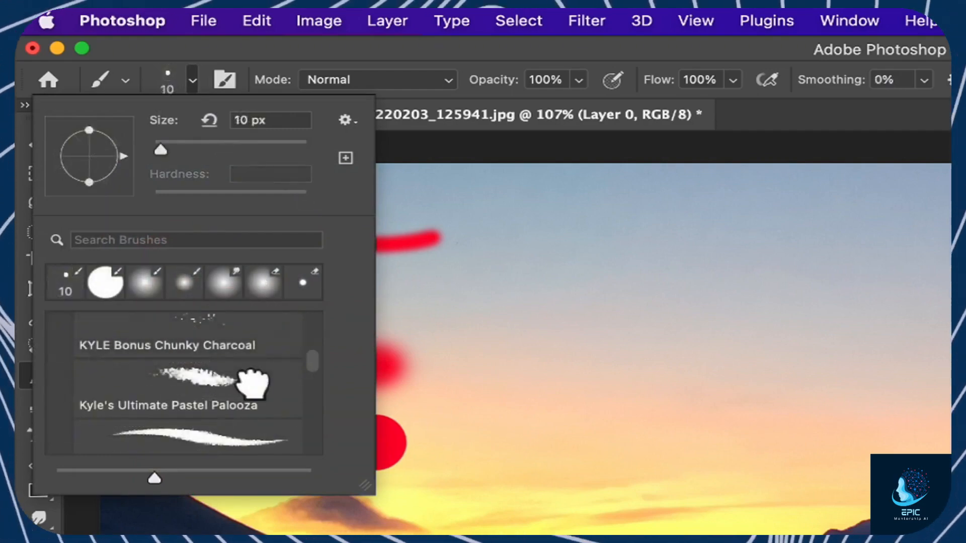
pyautogui.click(247, 369)
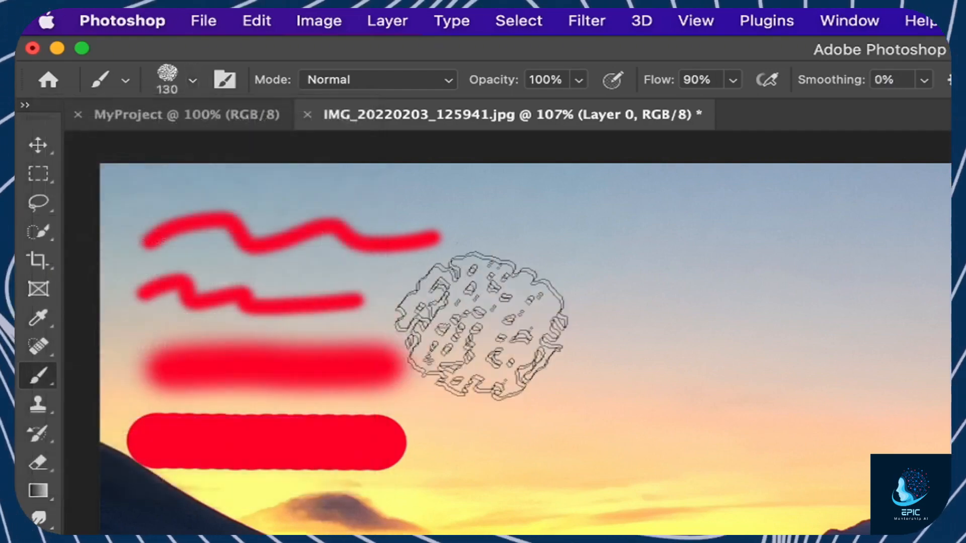
pyautogui.moveTo(498, 309)
pyautogui.mouseDown()
pyautogui.moveTo(524, 302)
pyautogui.moveTo(495, 377)
pyautogui.moveTo(677, 432)
pyautogui.mouseUp()
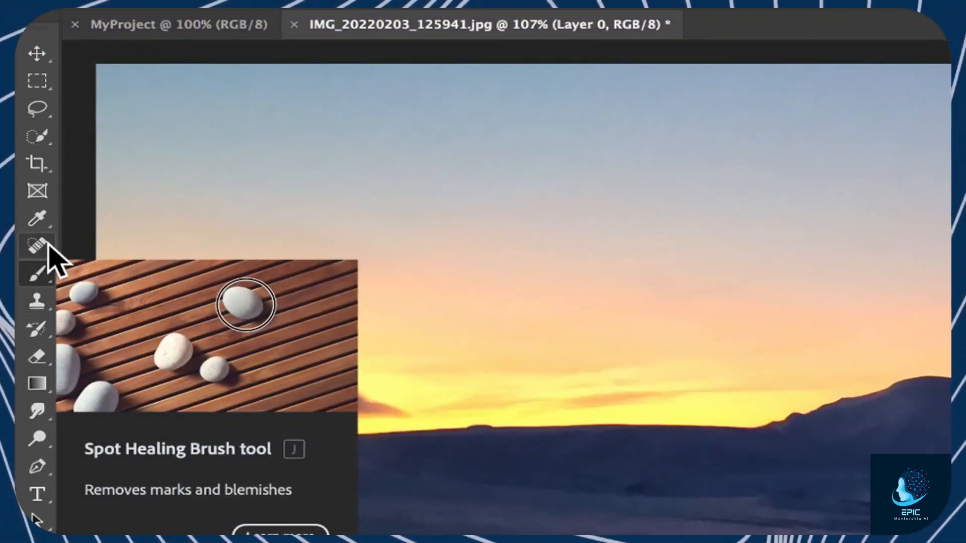
# - Copy the dark cloud above the horizon to a higher spot in the sky with the Clone Stamp Tool
pyautogui.rightClick(38, 301)
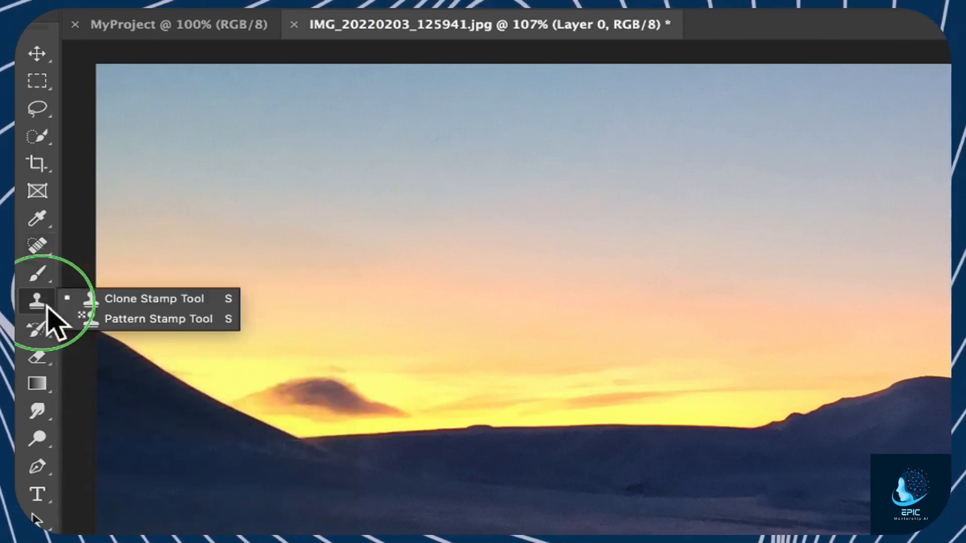
pyautogui.click(107, 301)
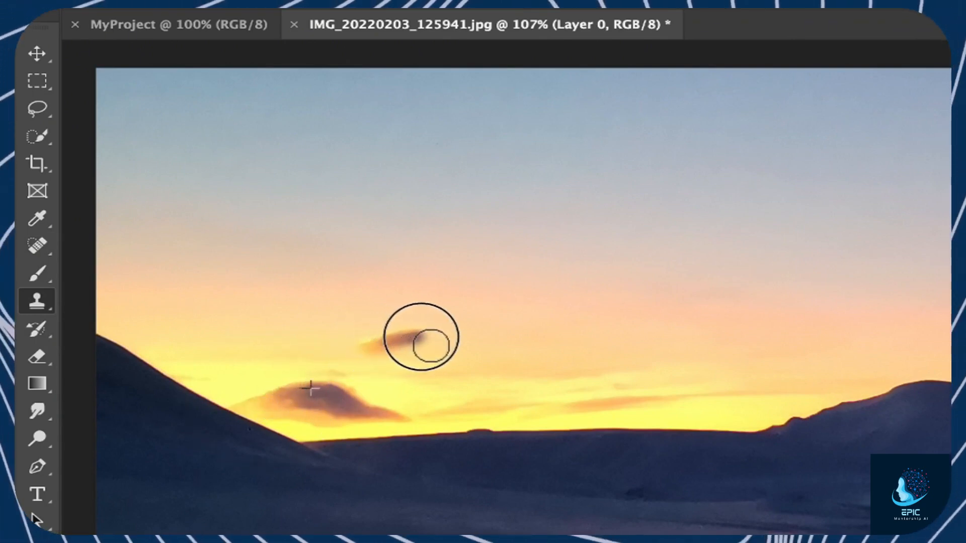
pyautogui.moveTo(431, 346); pyautogui.dragTo(451, 361)
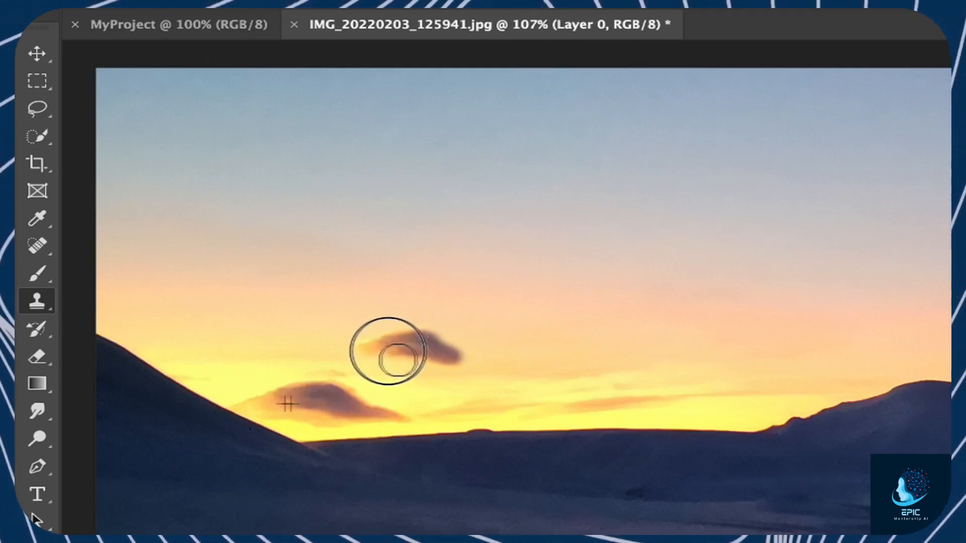
pyautogui.moveTo(461, 358); pyautogui.dragTo(492, 358)
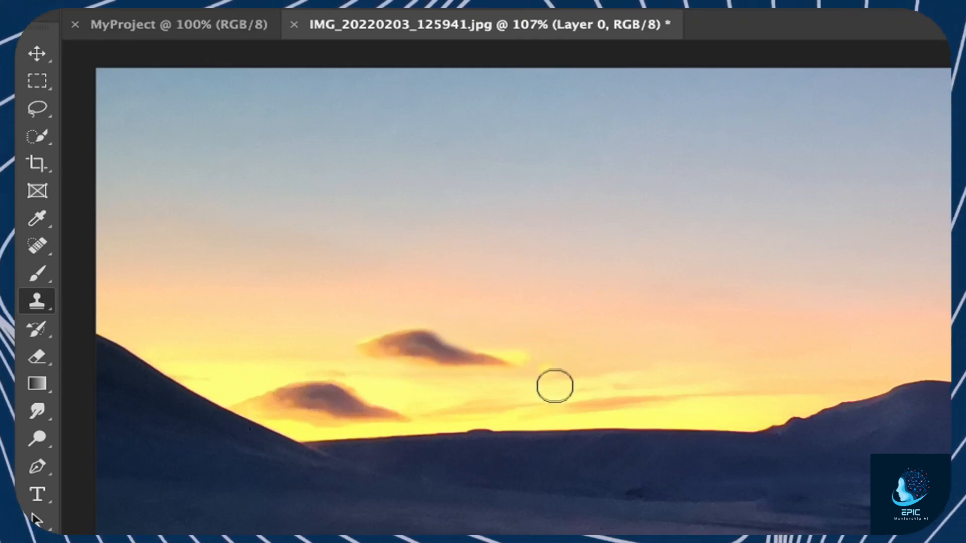
# - Sample the lower dark cloud with the Healing Brush Tool and paint a blended copy higher in the sky
pyautogui.rightClick(36, 245)
pyautogui.click(186, 267)
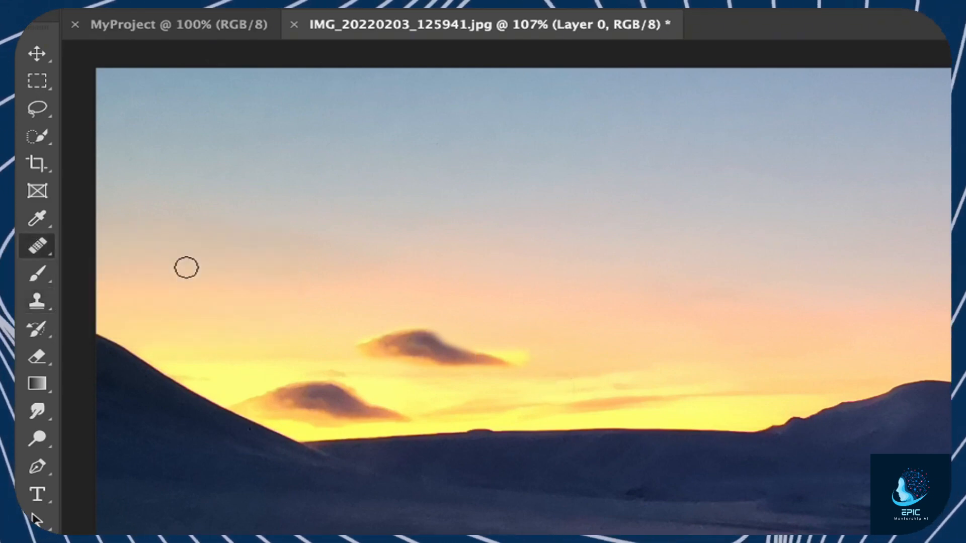
pyautogui.keyDown('alt'); pyautogui.click(263, 405); pyautogui.keyUp('alt')
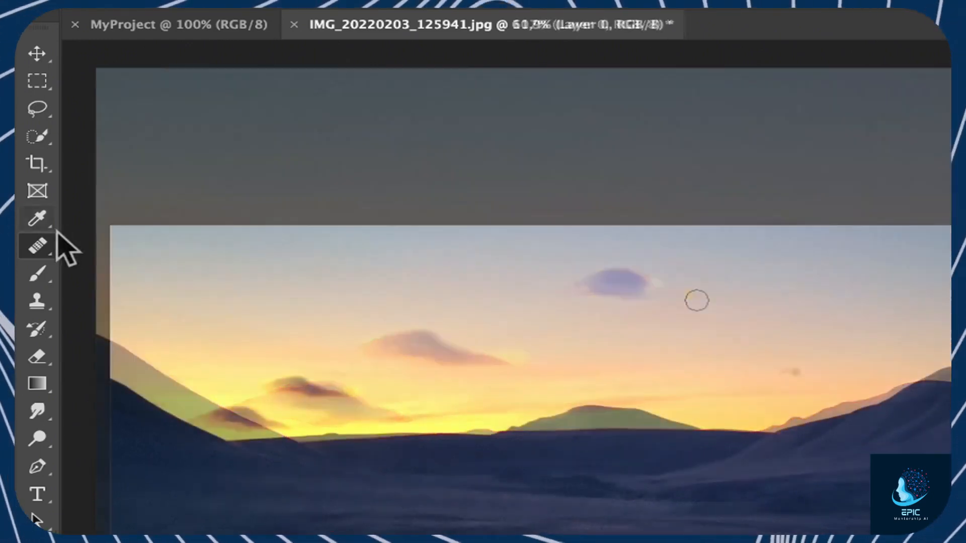
# - Remove the small dark spot in the sky above the mountains with the Spot Healing Brush Tool
pyautogui.rightClick(37, 245)
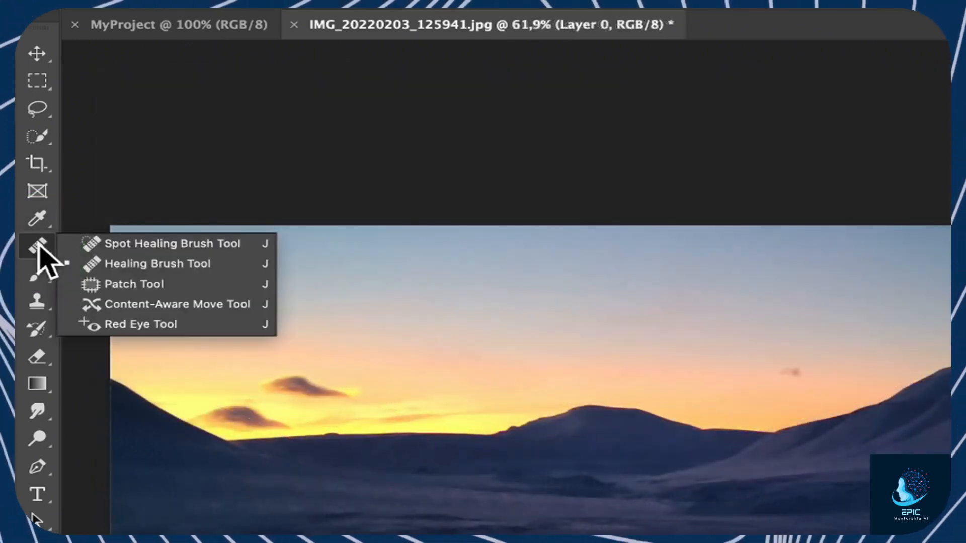
pyautogui.click(120, 245)
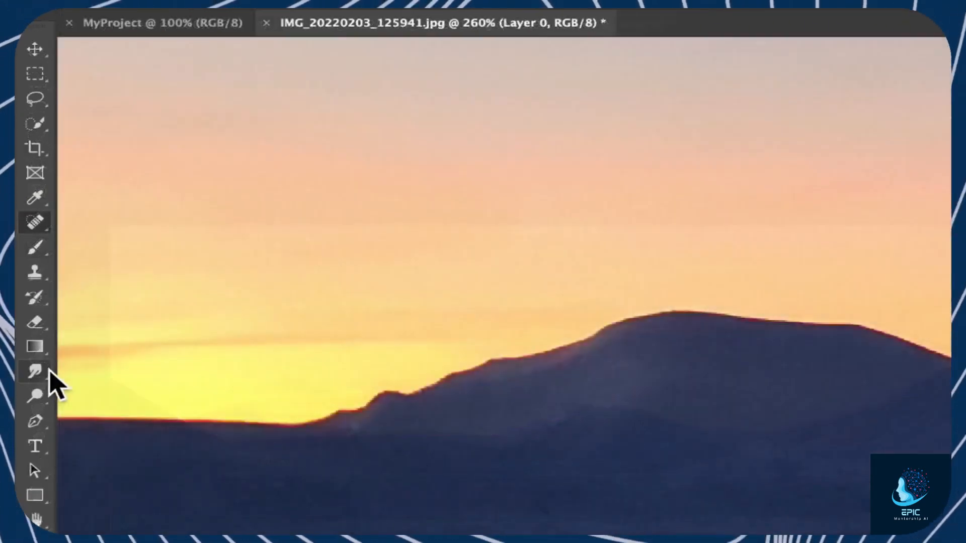
# - Try the Blur Tool on the mountain ridge and sharpen the ridge's stepped edge with the Sharpen Tool
pyautogui.rightClick(40, 374)
pyautogui.click(112, 370)
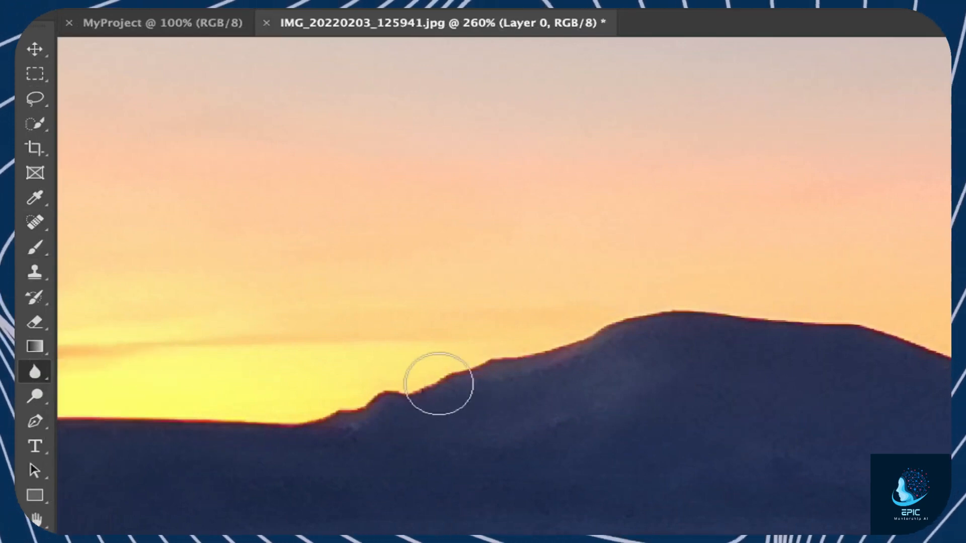
pyautogui.rightClick(34, 372)
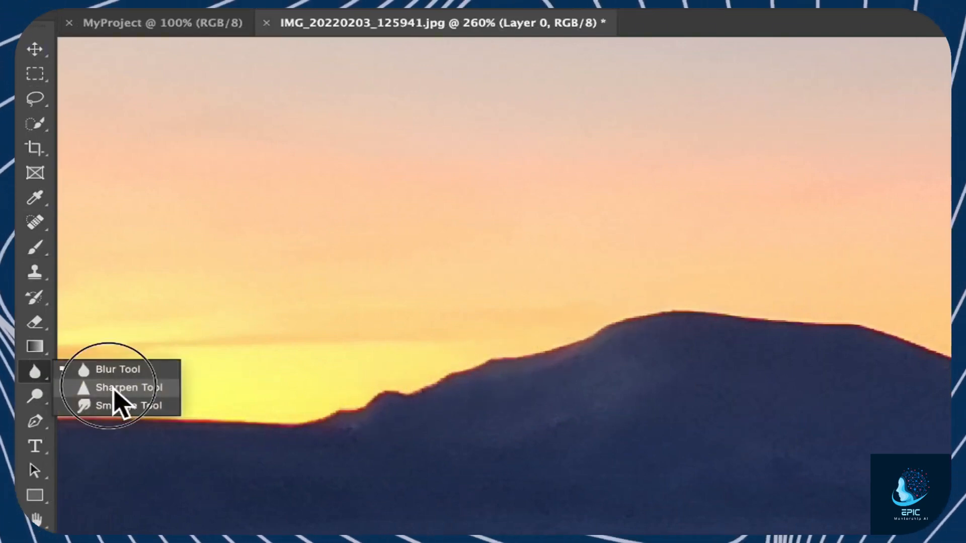
pyautogui.click(116, 387)
pyautogui.moveTo(412, 380); pyautogui.dragTo(481, 369)
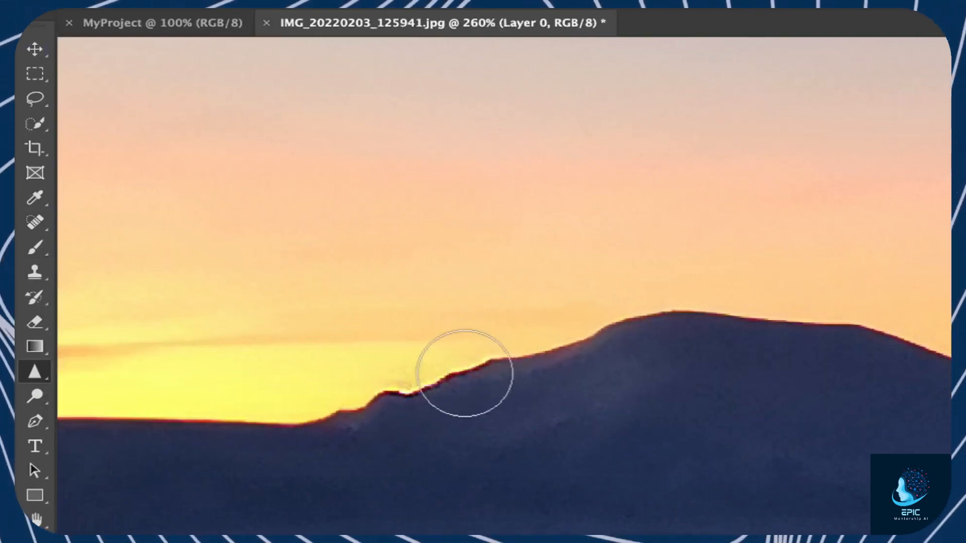
# - Smudge the mountain ridge's edge into the sky with the Smudge Tool and undo the smudging
pyautogui.rightClick(35, 372)
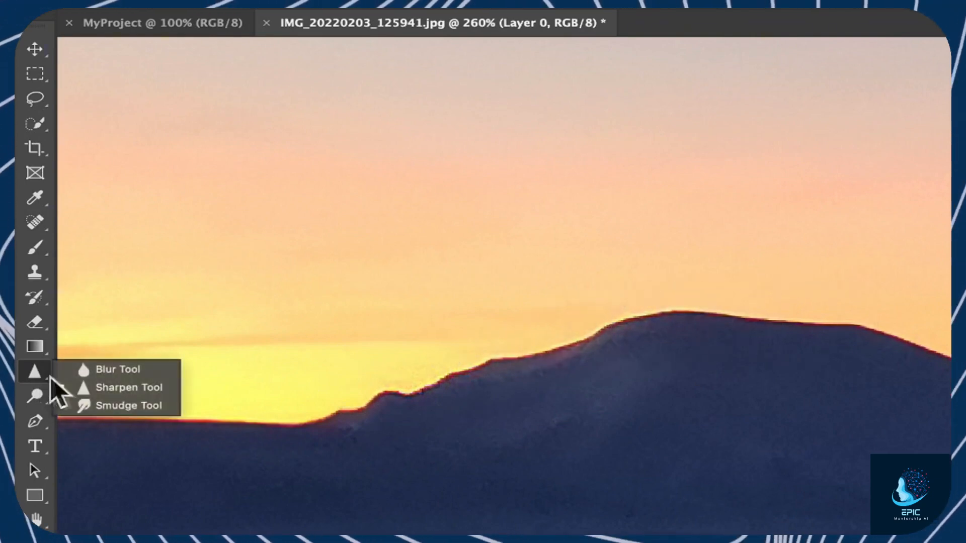
pyautogui.click(101, 406)
pyautogui.moveTo(437, 394)
pyautogui.mouseDown()
pyautogui.moveTo(391, 420)
pyautogui.moveTo(481, 375)
pyautogui.moveTo(578, 355)
pyautogui.moveTo(635, 317)
pyautogui.mouseUp()
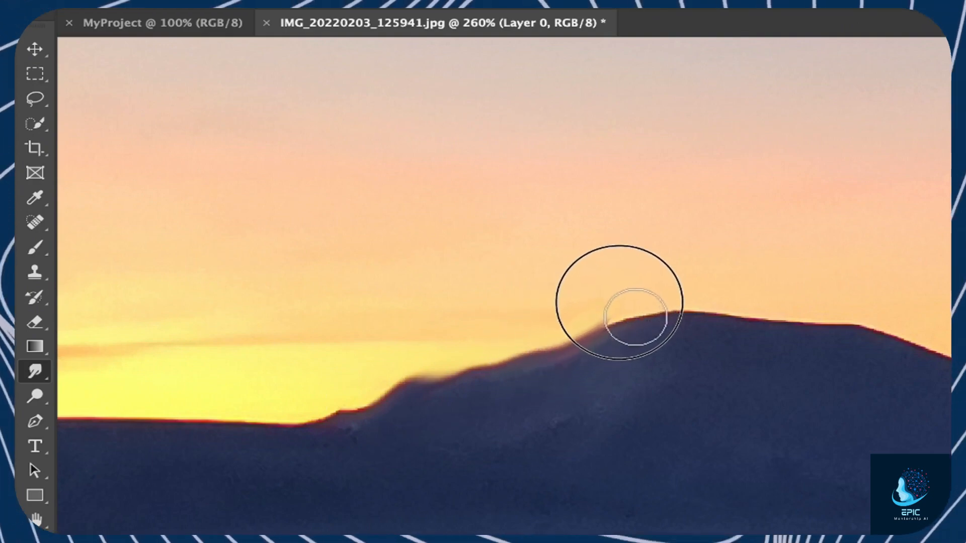
pyautogui.hotkey('ctrl', 'z')
pyautogui.hotkey('ctrl', 'z')
# - Lighten the mountain slopes and snow with the Dodge Tool at Midtones range and 50% exposure
pyautogui.rightClick(40, 398)
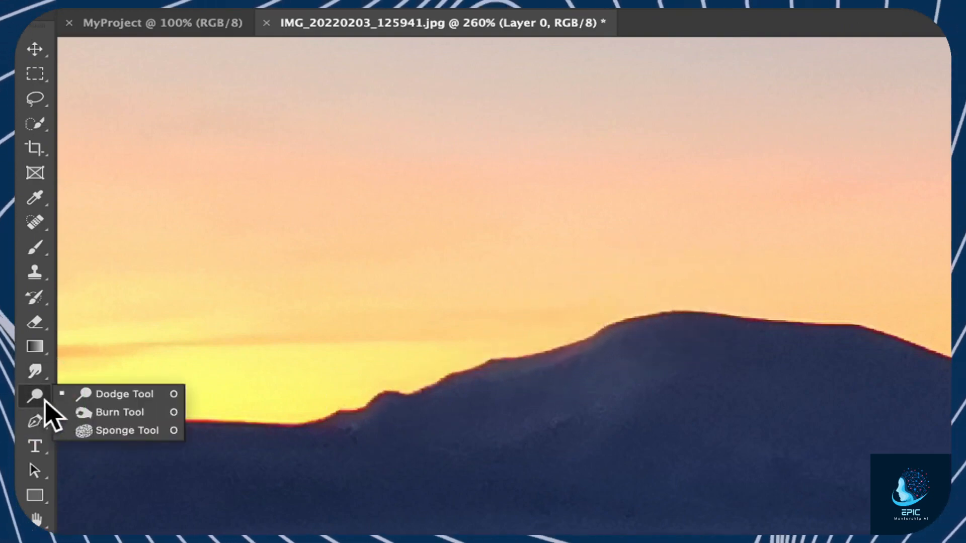
pyautogui.click(110, 397)
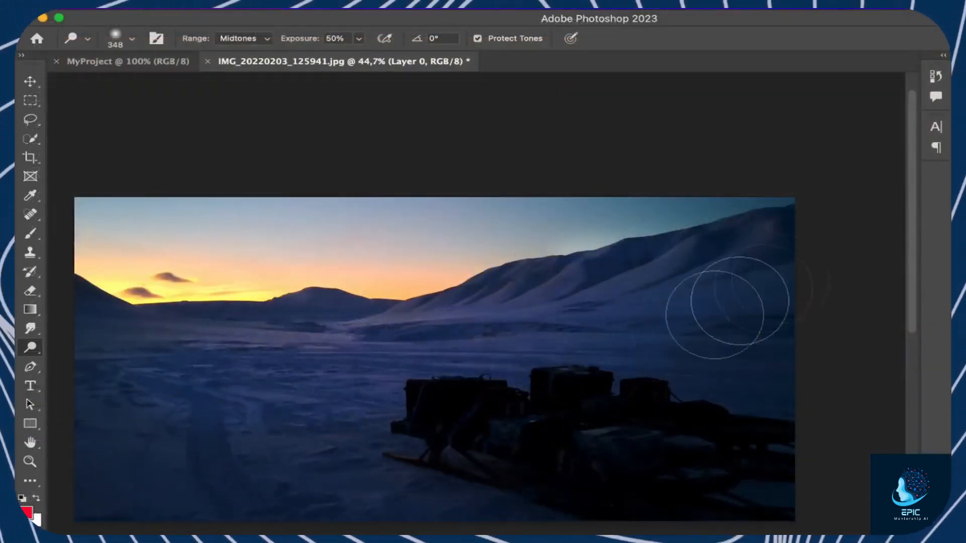
# - Darken the snow and mountain slopes with the Burn Tool at Midtones range and 50% exposure, and undo it
pyautogui.rightClick(34, 346)
pyautogui.click(86, 360)
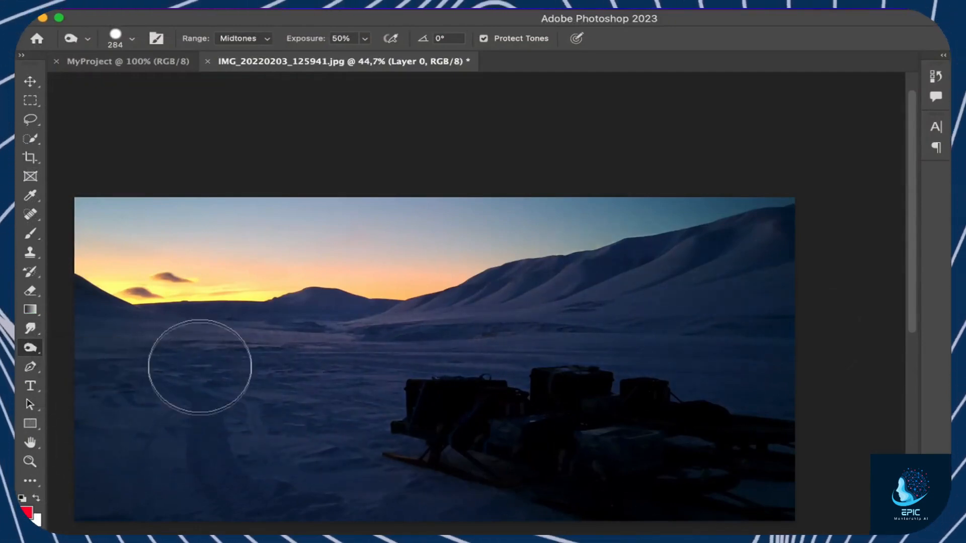
pyautogui.moveTo(200, 367)
pyautogui.mouseDown()
pyautogui.moveTo(239, 385)
pyautogui.moveTo(263, 298)
pyautogui.moveTo(92, 222)
pyautogui.moveTo(366, 229)
pyautogui.moveTo(491, 244)
pyautogui.moveTo(495, 223)
pyautogui.moveTo(642, 214)
pyautogui.moveTo(499, 294)
pyautogui.moveTo(666, 318)
pyautogui.moveTo(703, 287)
pyautogui.mouseUp()
pyautogui.press('super+z')
# - Burn the sky with the range set to Highlights and the mountain slopes with the range set to Shadows
pyautogui.click(255, 39)
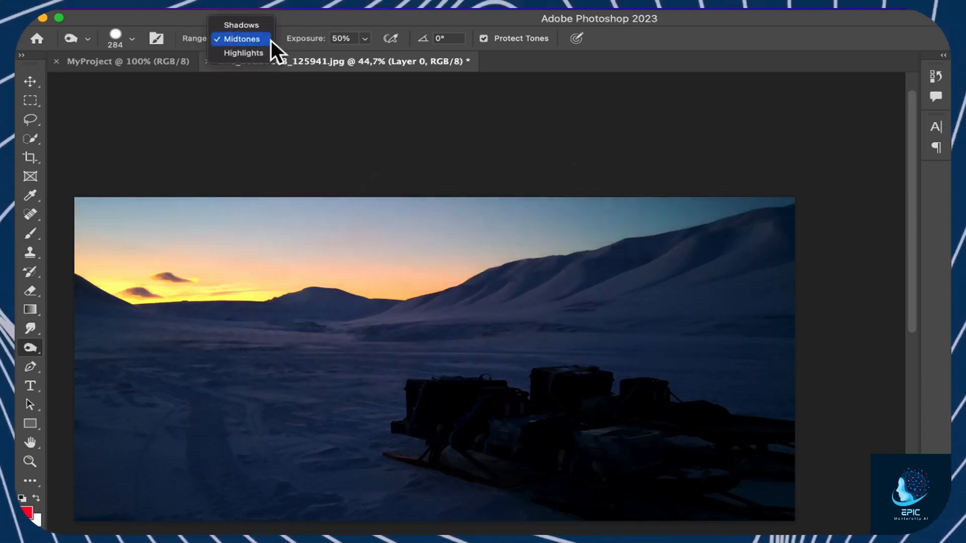
pyautogui.click(251, 54)
pyautogui.moveTo(181, 221)
pyautogui.mouseDown()
pyautogui.moveTo(166, 237)
pyautogui.moveTo(191, 228)
pyautogui.moveTo(314, 246)
pyautogui.mouseUp()
pyautogui.click(266, 39)
pyautogui.click(242, 11)
pyautogui.moveTo(407, 282)
pyautogui.mouseDown()
pyautogui.moveTo(657, 276)
pyautogui.moveTo(668, 259)
pyautogui.moveTo(768, 243)
pyautogui.mouseUp()
# - Desaturate part of the sunset sky with the Sponge Tool at 50% flow and undo the stroke
pyautogui.rightClick(30, 348)
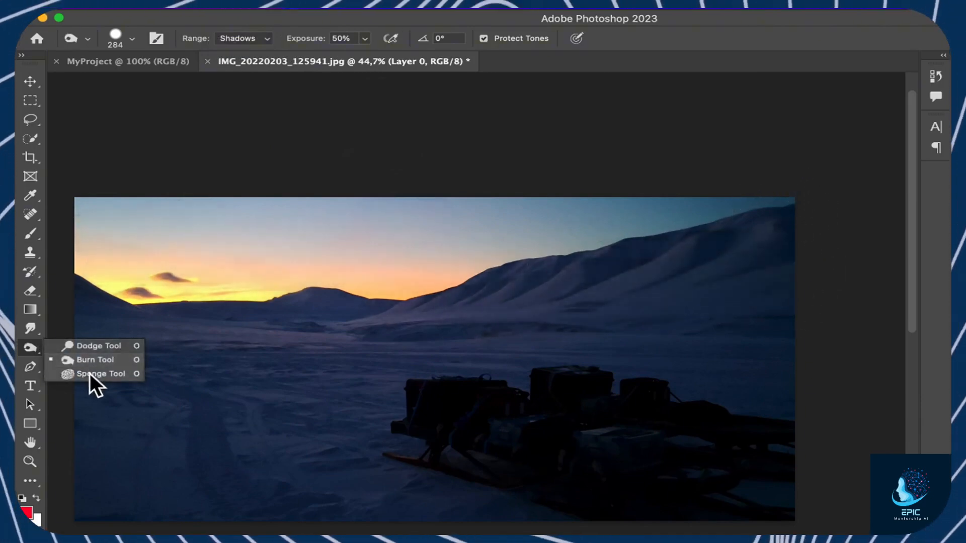
pyautogui.click(91, 375)
pyautogui.click(252, 41)
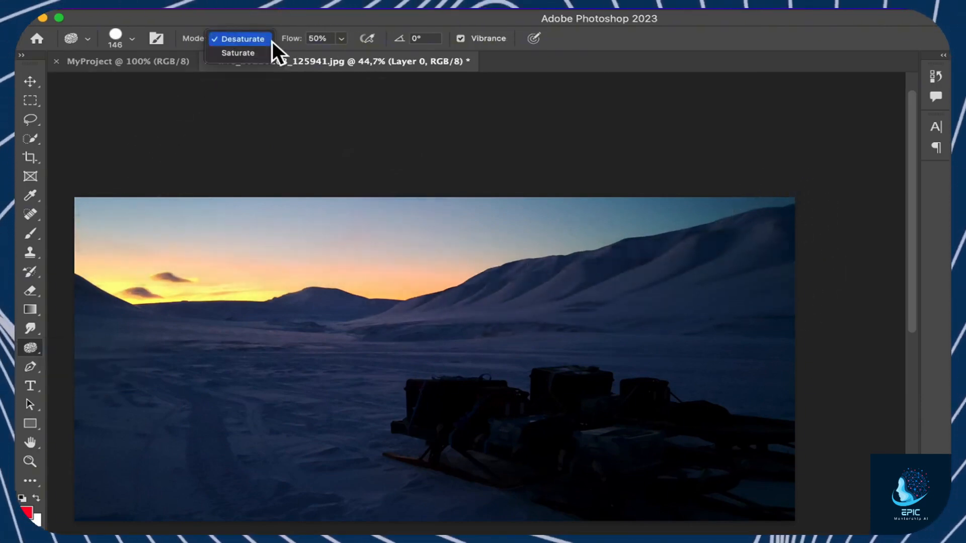
pyautogui.click(271, 41)
pyautogui.moveTo(251, 217)
pyautogui.mouseDown()
pyautogui.moveTo(206, 245)
pyautogui.moveTo(188, 226)
pyautogui.moveTo(184, 240)
pyautogui.moveTo(233, 274)
pyautogui.moveTo(206, 283)
pyautogui.moveTo(188, 260)
pyautogui.moveTo(306, 271)
pyautogui.moveTo(222, 286)
pyautogui.mouseUp()
pyautogui.press('super+z')
# - Intensify the colors of the sunset sky and clouds with the Sponge Tool set to Saturate
pyautogui.click(267, 40)
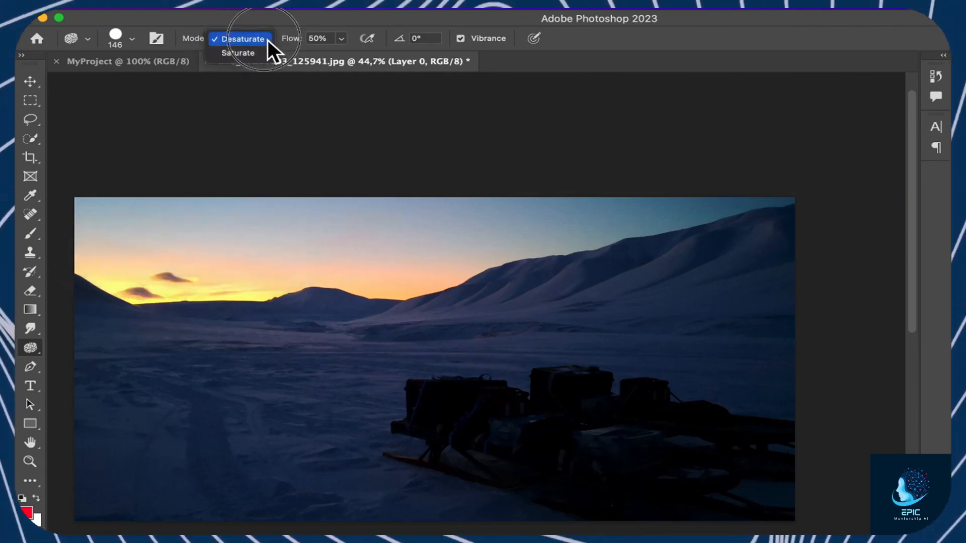
pyautogui.click(259, 54)
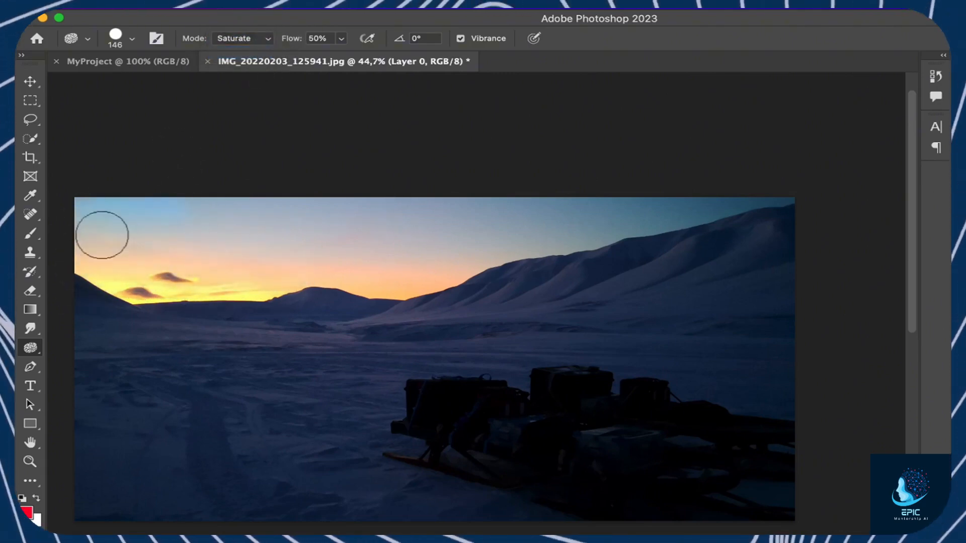
pyautogui.moveTo(104, 230)
pyautogui.mouseDown()
pyautogui.moveTo(292, 280)
pyautogui.moveTo(372, 243)
pyautogui.mouseUp()
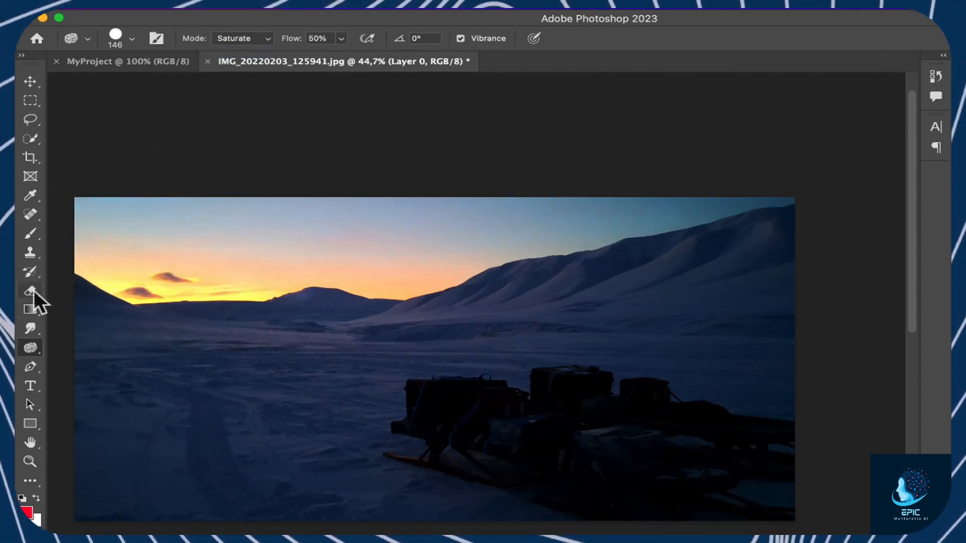
# - Erase a strip along the top edge of the sunset sky with the Eraser Tool
pyautogui.click(30, 290)
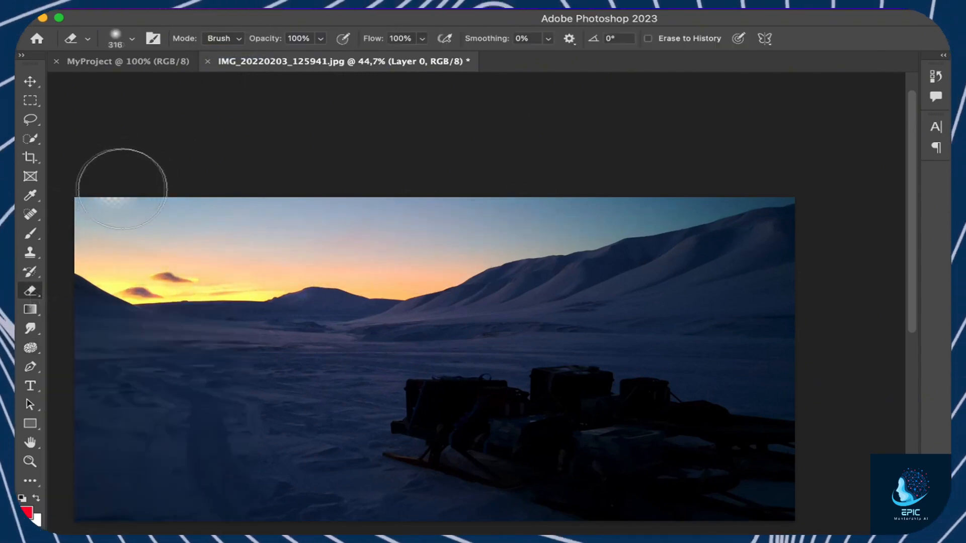
pyautogui.moveTo(120, 181)
pyautogui.mouseDown()
pyautogui.moveTo(151, 194)
pyautogui.moveTo(155, 240)
pyautogui.moveTo(198, 227)
pyautogui.moveTo(151, 209)
pyautogui.moveTo(416, 233)
pyautogui.moveTo(463, 216)
pyautogui.moveTo(674, 184)
pyautogui.mouseUp()
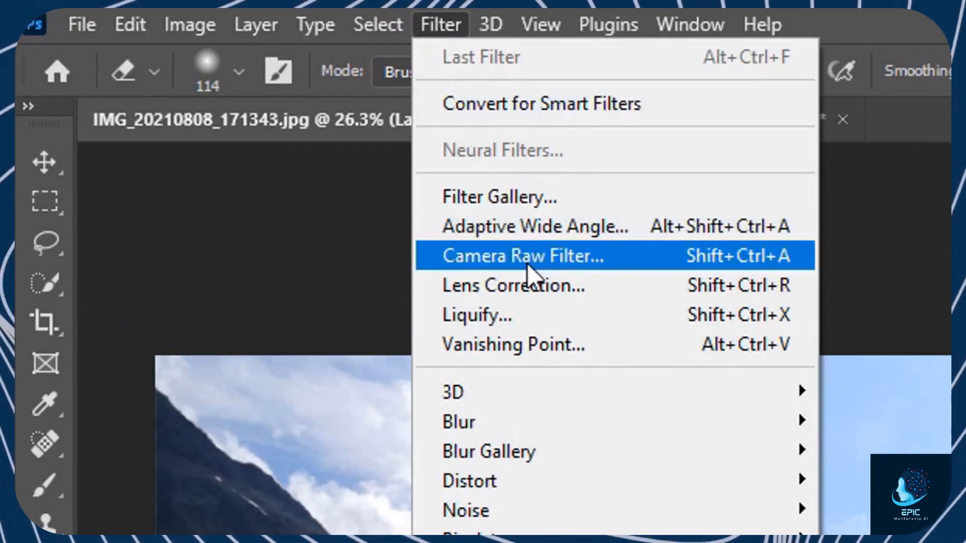
# - Open the Camera Raw Filter on the mountain valley photo and adjust the Greens hue in the Color Mixer
pyautogui.click(645, 255)
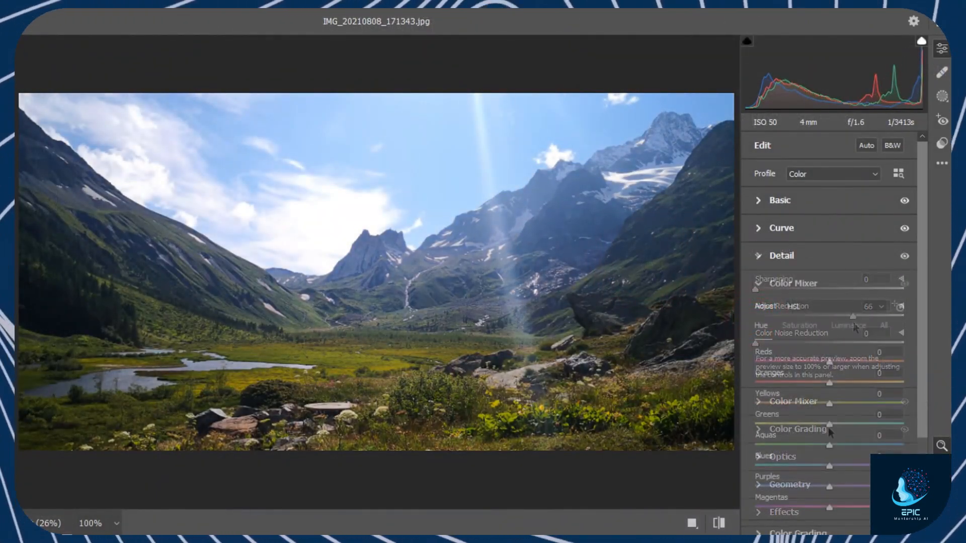
pyautogui.click(828, 424)
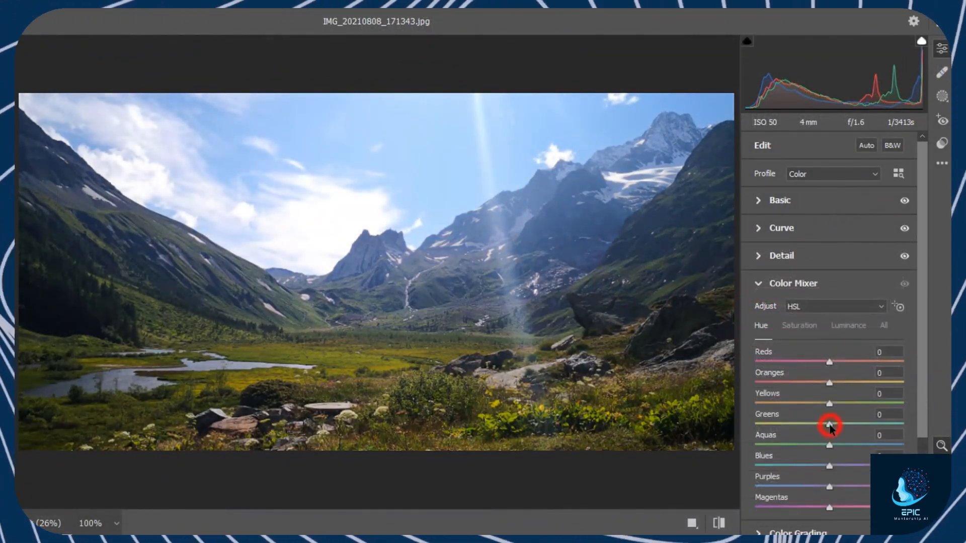
# - Use the Landscape Mixer neural filter on the mountain valley photo and choose the dark mountain preset beside the snowy one
pyautogui.click(441, 26)
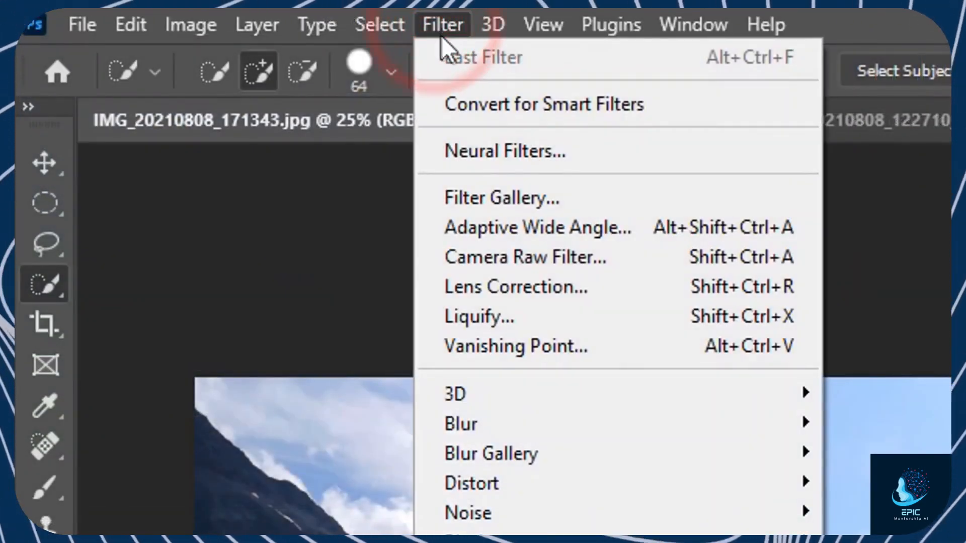
pyautogui.click(503, 151)
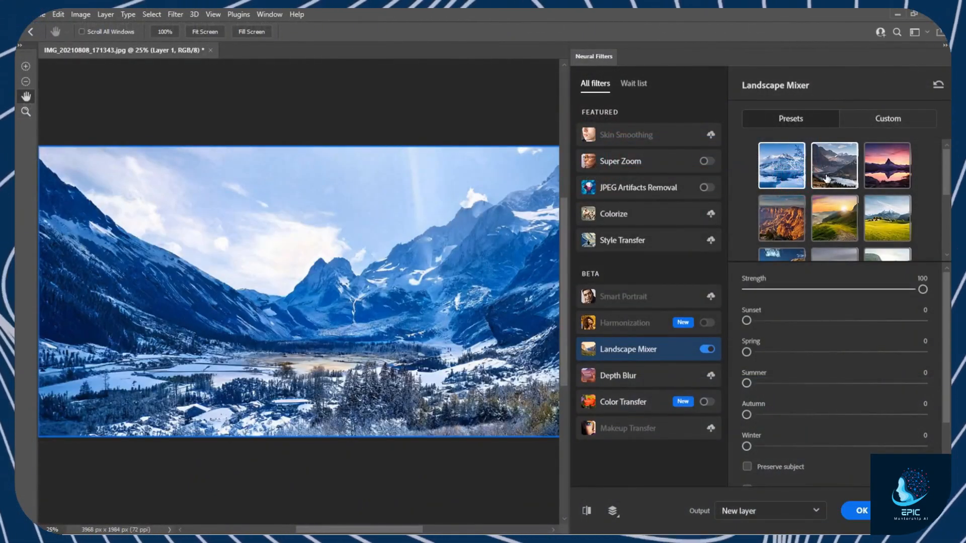
pyautogui.click(844, 173)
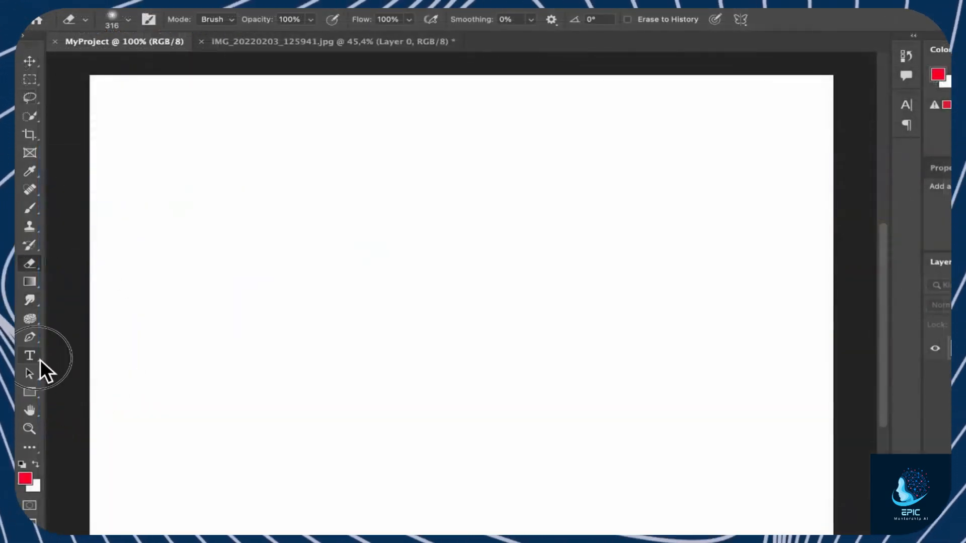
# - Add the red text "Hello" in a large text box on the white MyProject canvas, in Myriad Pro Regular at 50 pt
pyautogui.click(35, 359)
pyautogui.moveTo(196, 181); pyautogui.dragTo(659, 446)
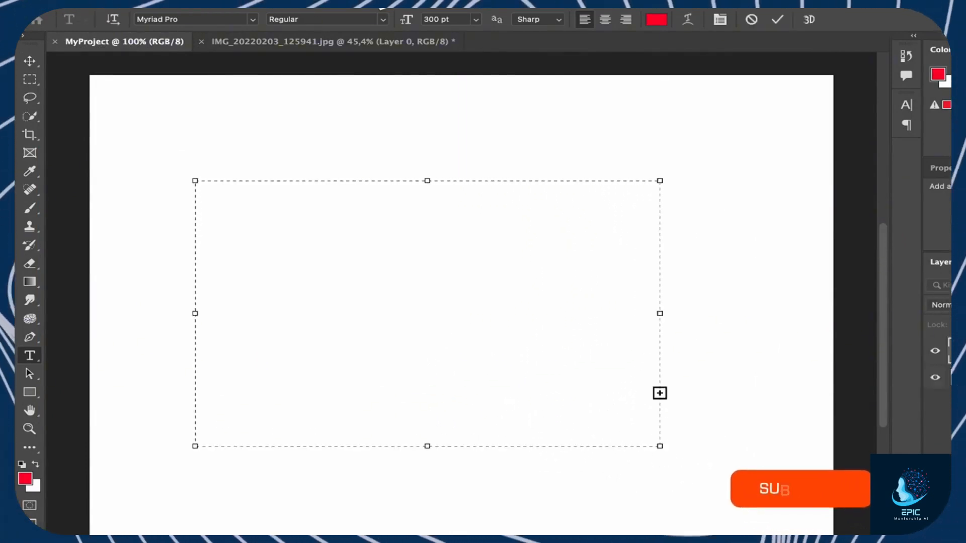
pyautogui.click(445, 20)
pyautogui.write('50')
pyautogui.press('Return')
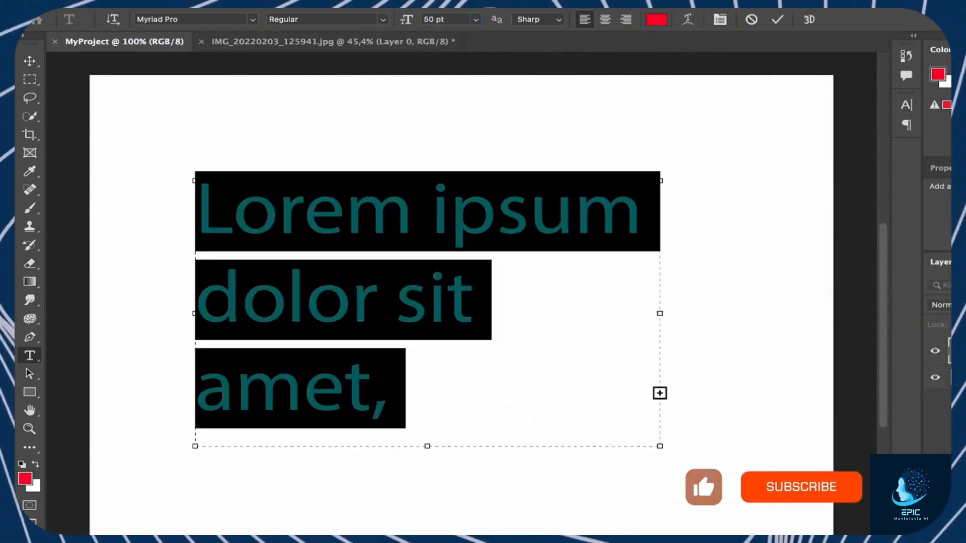
pyautogui.write('Hello')
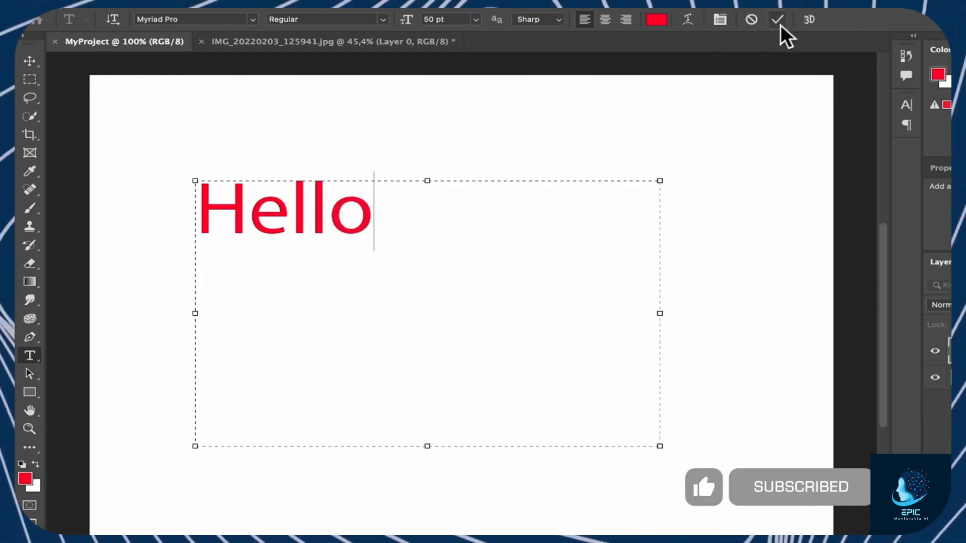
pyautogui.click(777, 25)
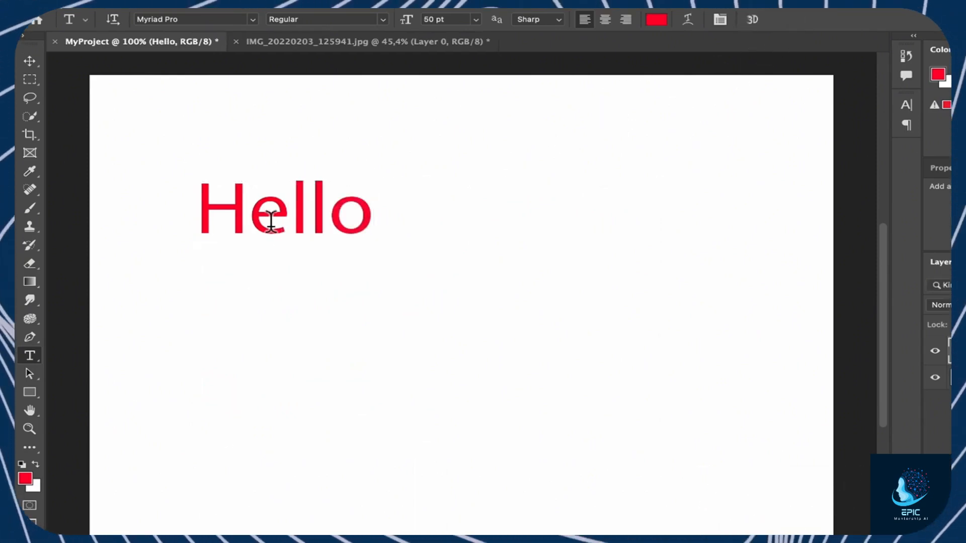
# - Draw a thin diagonal line about 426 px long below the Hello text with the Line Tool
pyautogui.scroll(10, 253, 201)
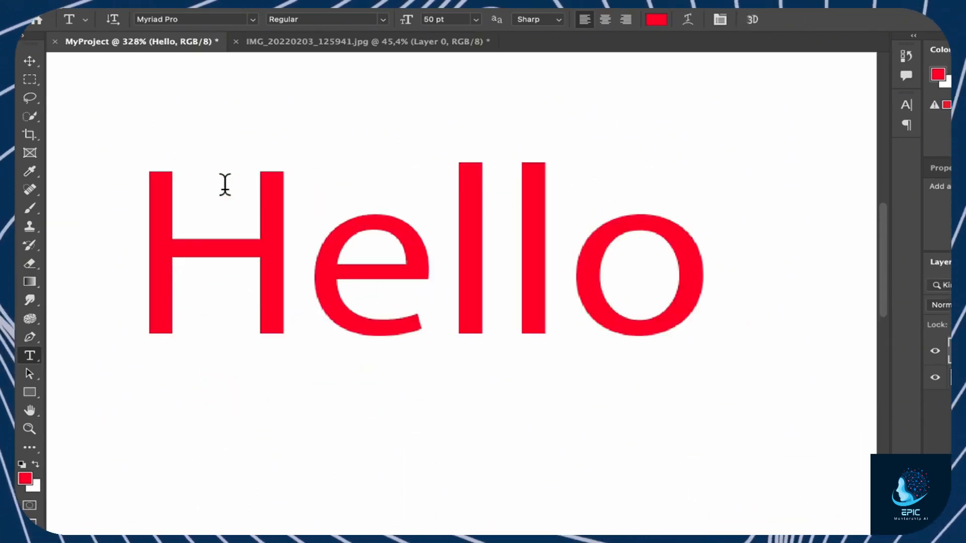
pyautogui.scroll(-8, 377, 234)
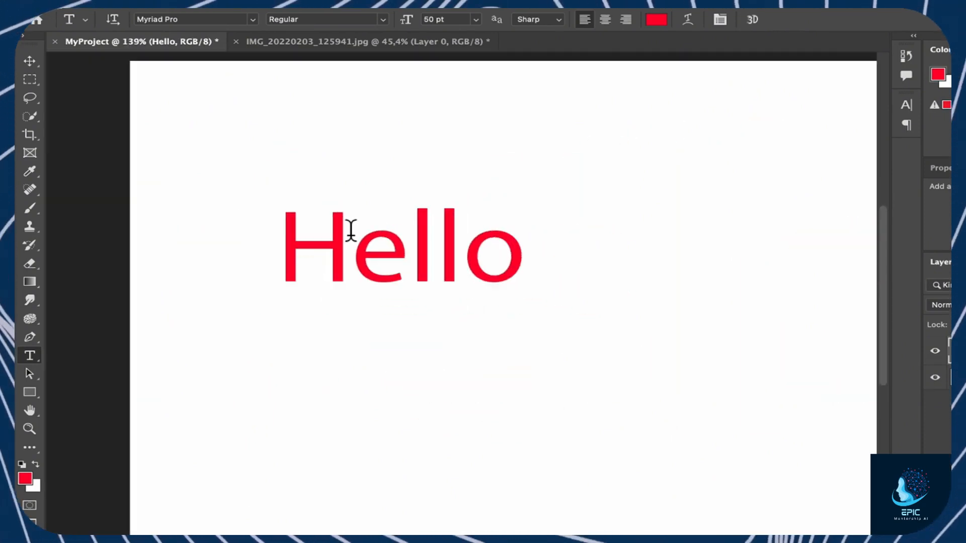
pyautogui.scroll(-3, 350, 238)
pyautogui.scroll(2, 349, 239)
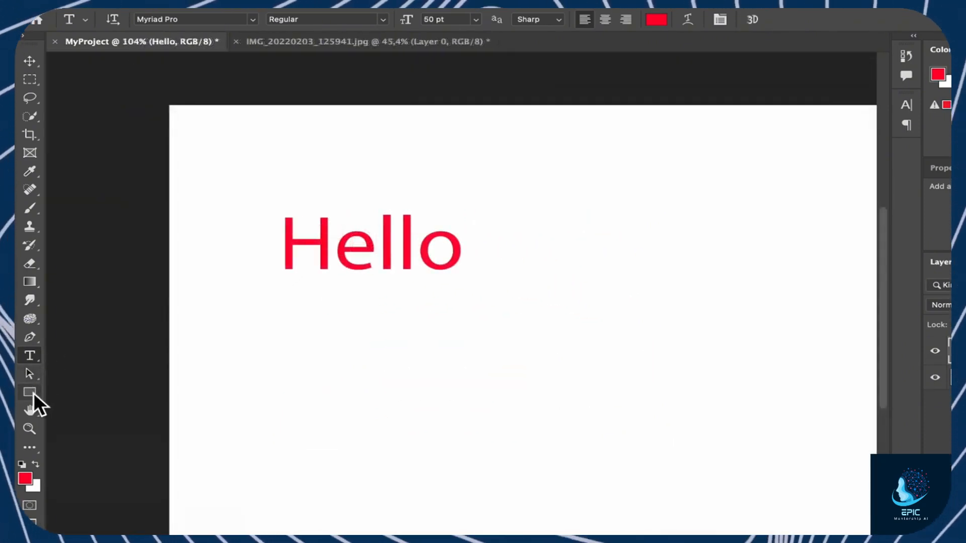
pyautogui.click(29, 391)
pyautogui.click(111, 444)
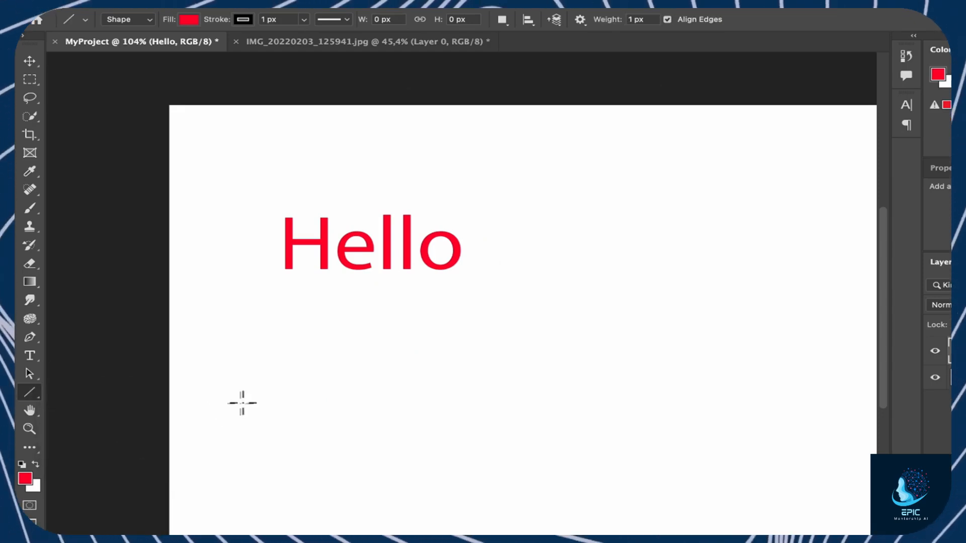
pyautogui.moveTo(249, 386); pyautogui.dragTo(409, 327)
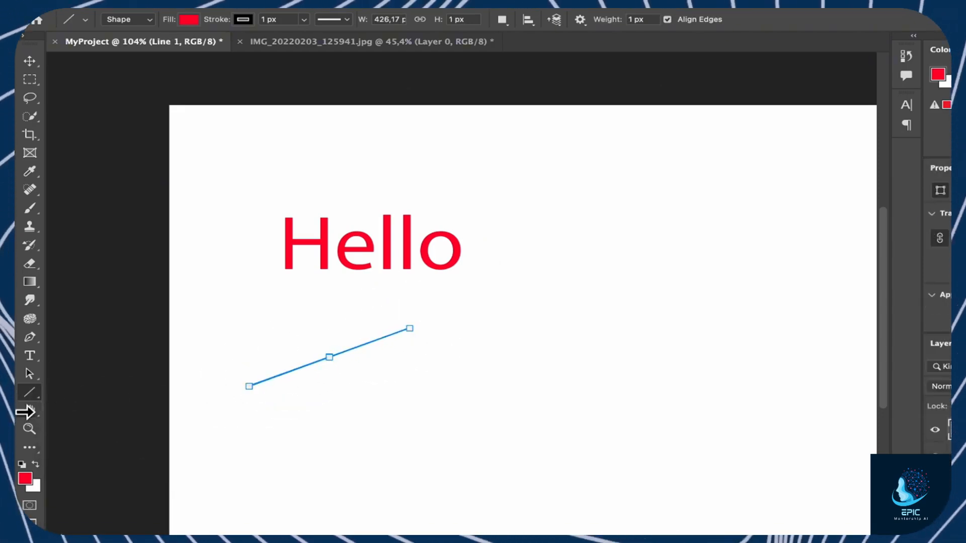
# - Draw a red rectangle about 456 by 172 px to the right of the diagonal line with the Rectangle Tool
pyautogui.click(31, 395)
pyautogui.click(104, 391)
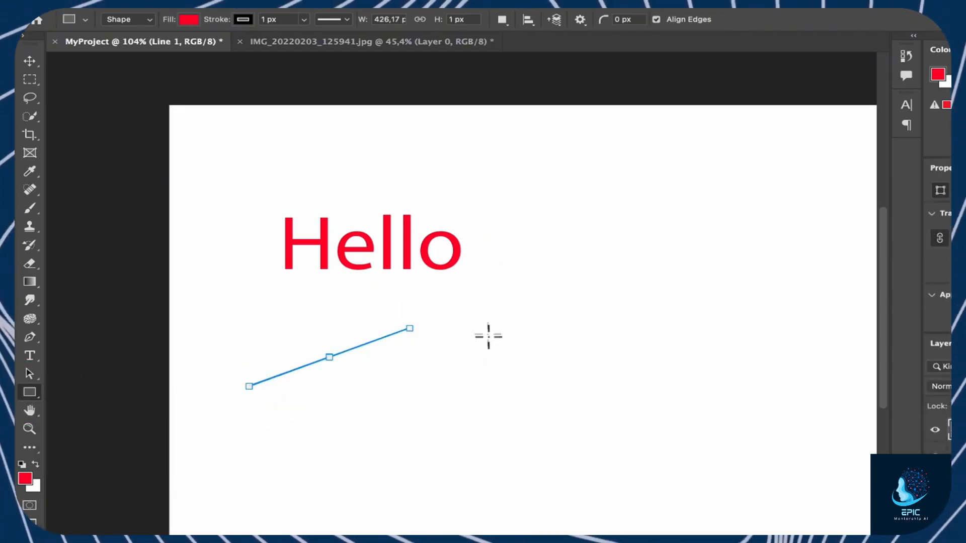
pyautogui.moveTo(480, 321); pyautogui.dragTo(665, 386)
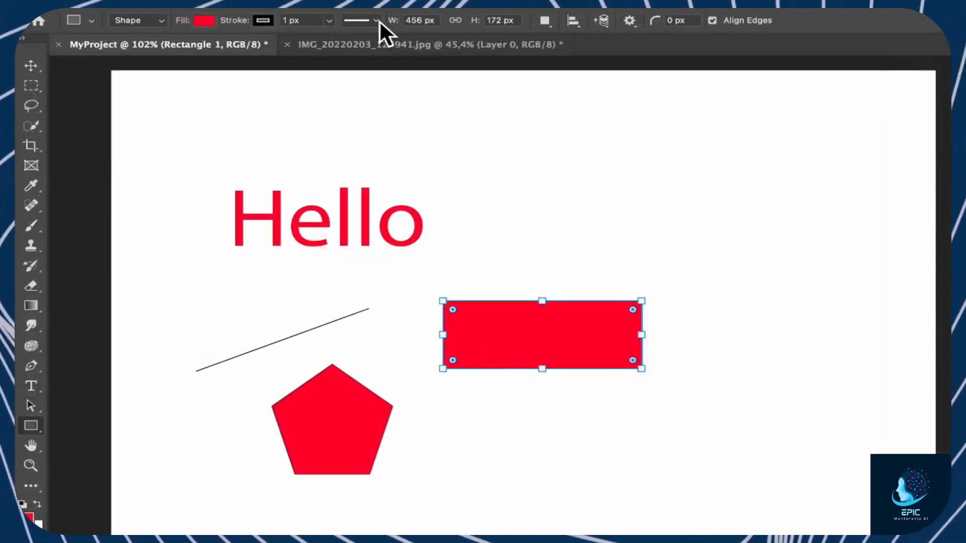
# - Thicken the rectangle's solid outline to a stroke width of 18.33 px
pyautogui.click(332, 21)
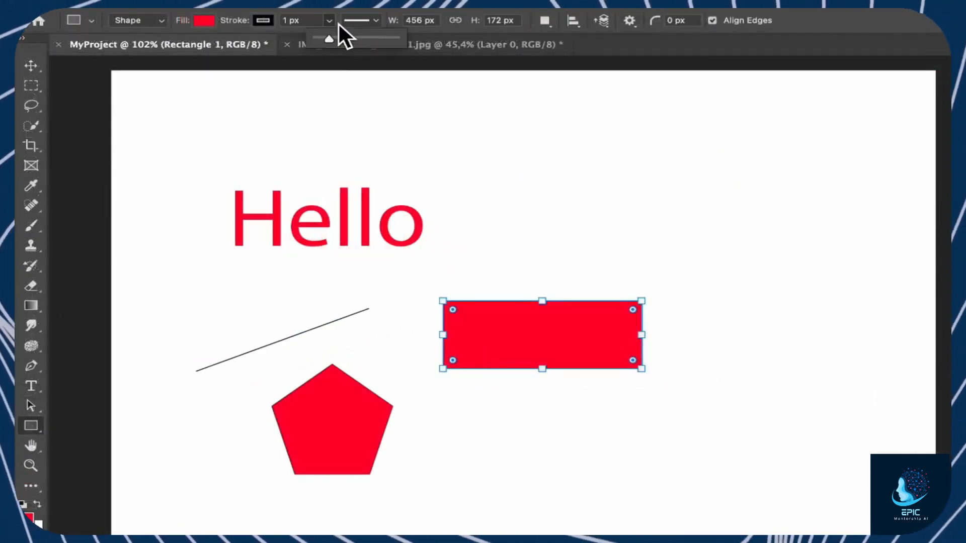
pyautogui.moveTo(329, 39); pyautogui.dragTo(339, 41)
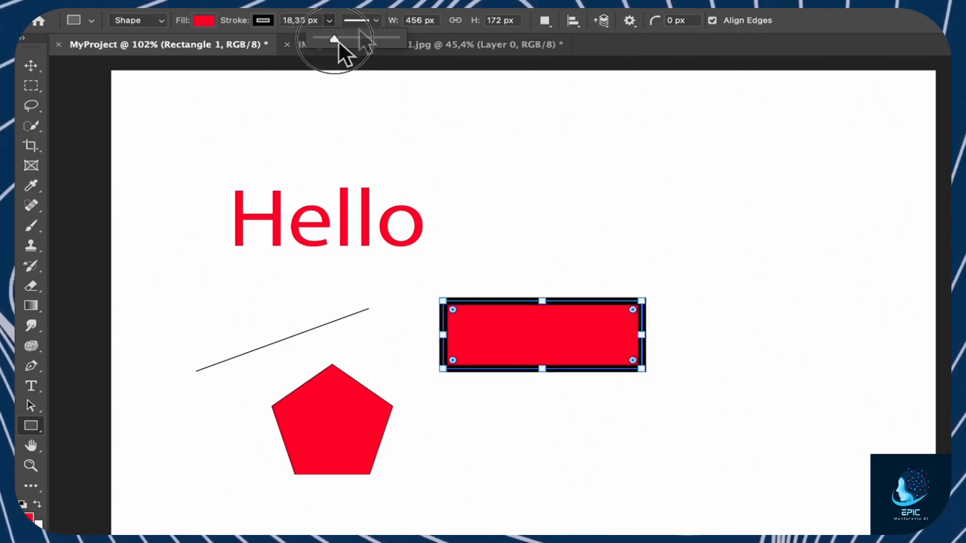
pyautogui.click(375, 20)
# - Recolor the rectangle with a cyan fill from the RGB swatches and a red stroke
pyautogui.click(205, 21)
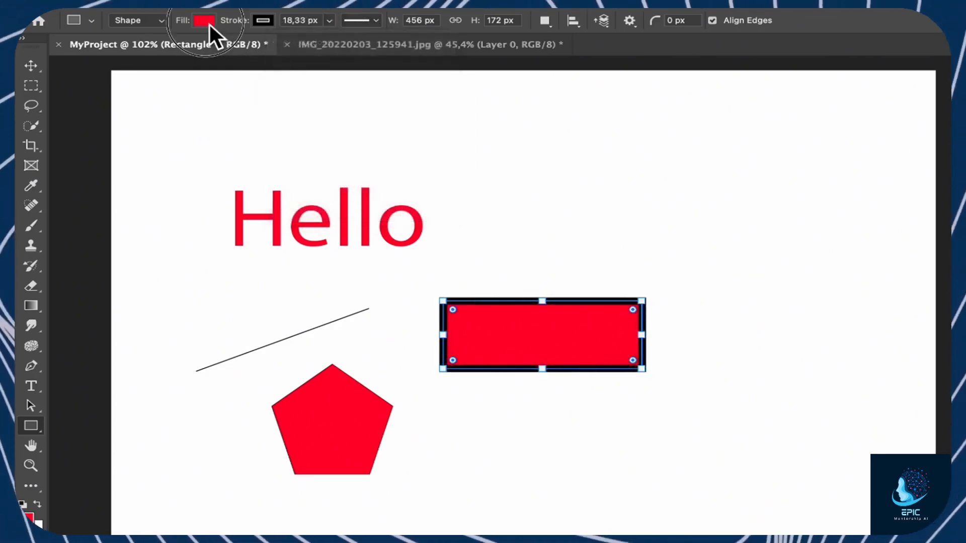
pyautogui.click(98, 125)
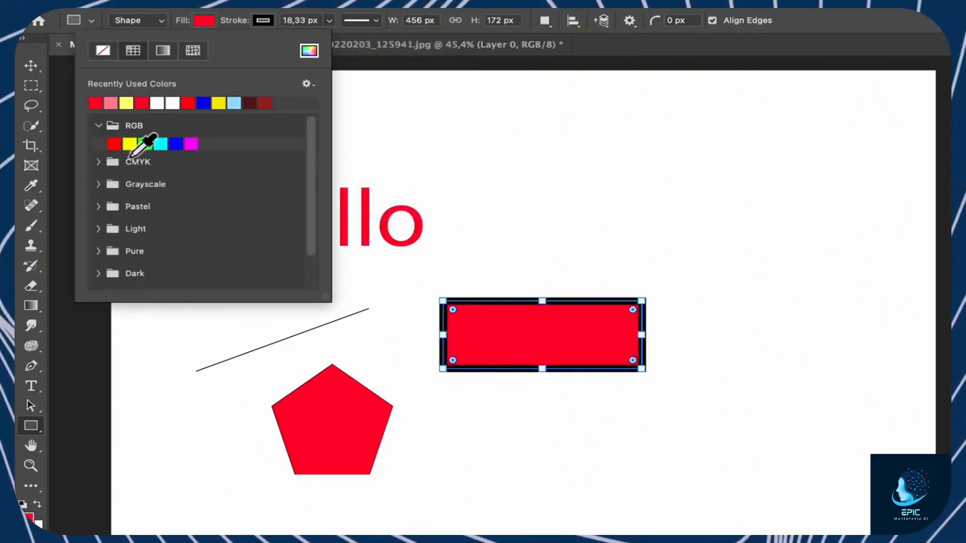
pyautogui.click(129, 143)
pyautogui.click(145, 144)
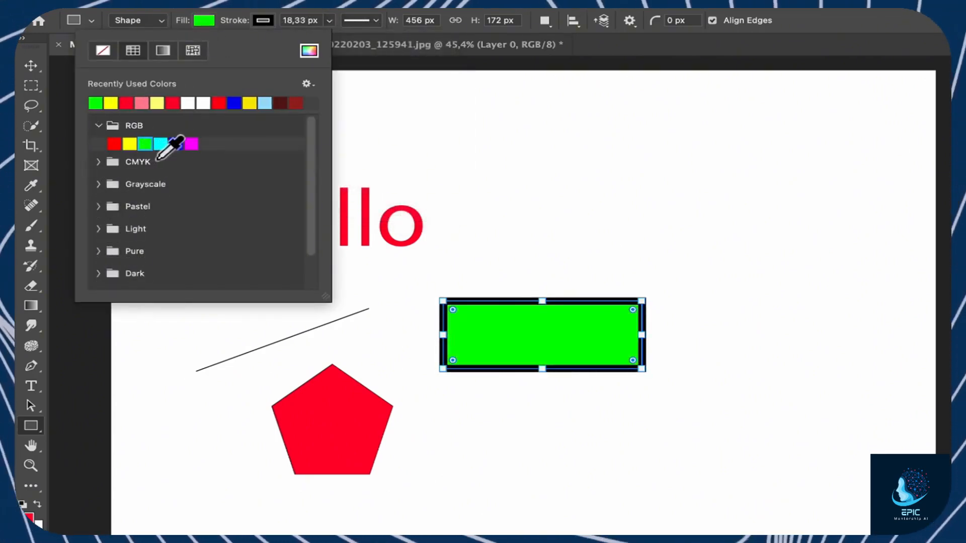
pyautogui.click(161, 144)
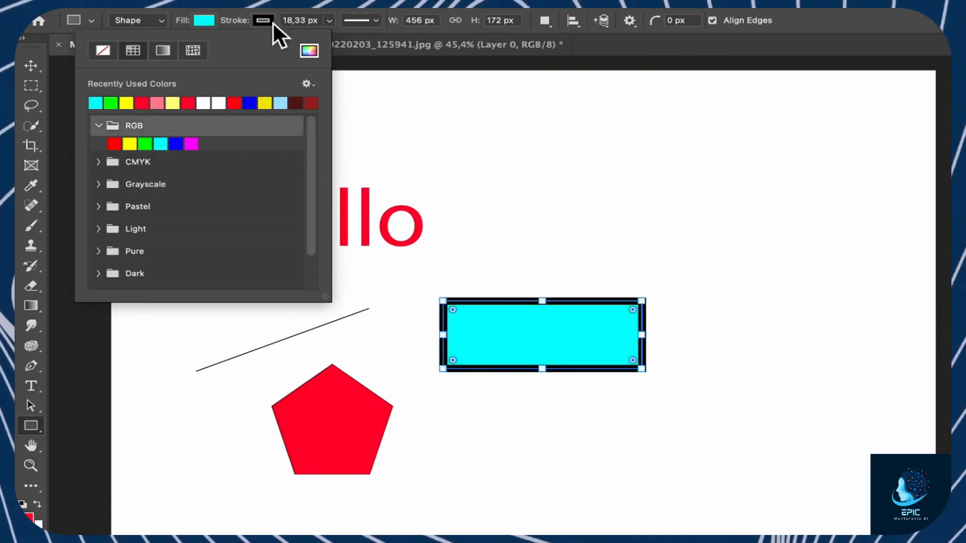
pyautogui.click(264, 21)
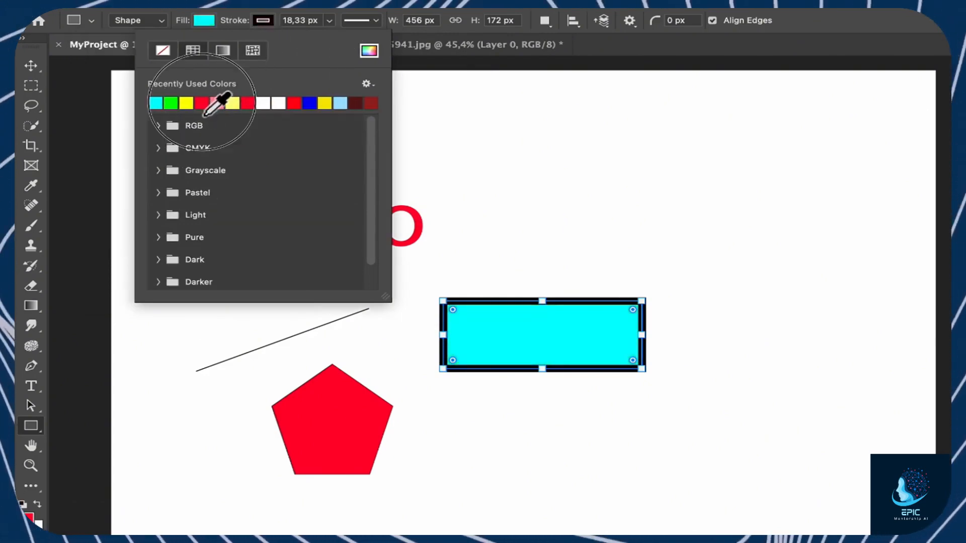
pyautogui.click(187, 103)
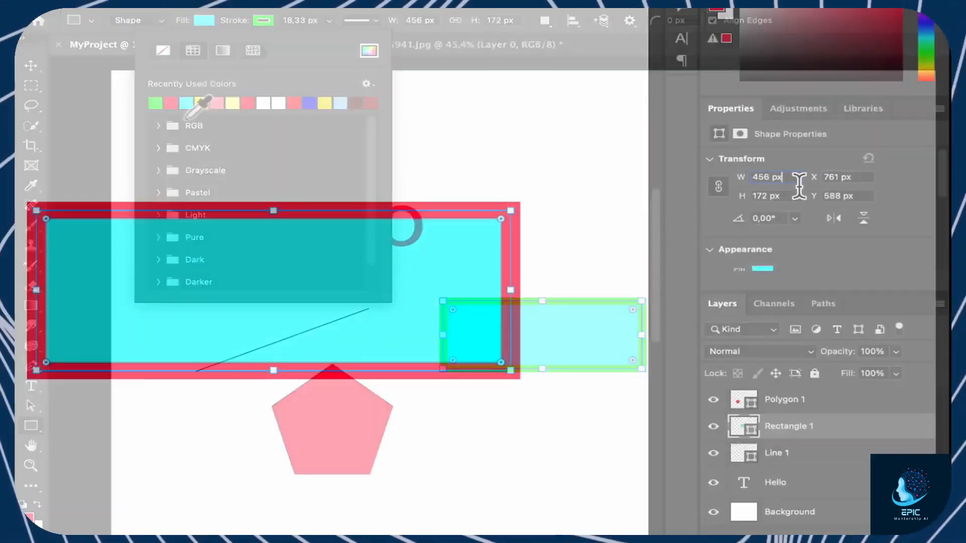
# - Set the rectangle's width to 500 px with proportions linked and its X position to 800 px
pyautogui.click(770, 177)
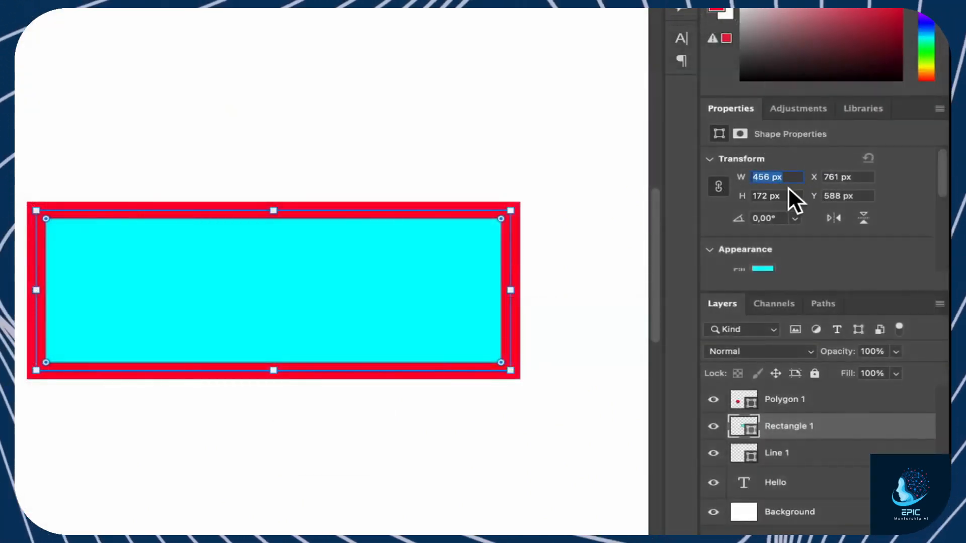
pyautogui.write('500')
pyautogui.press('Return')
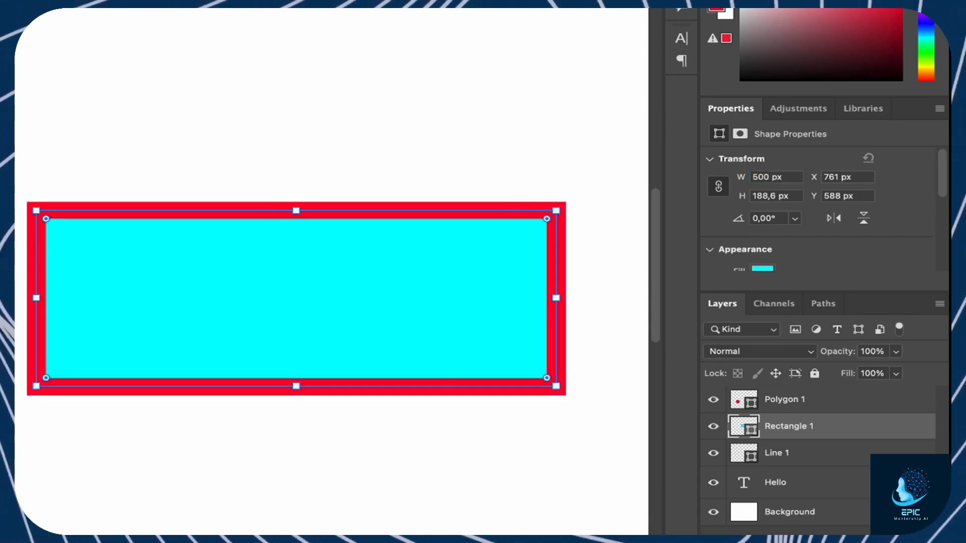
pyautogui.click(861, 177)
pyautogui.moveTo(864, 181); pyautogui.dragTo(807, 176)
pyautogui.write('800')
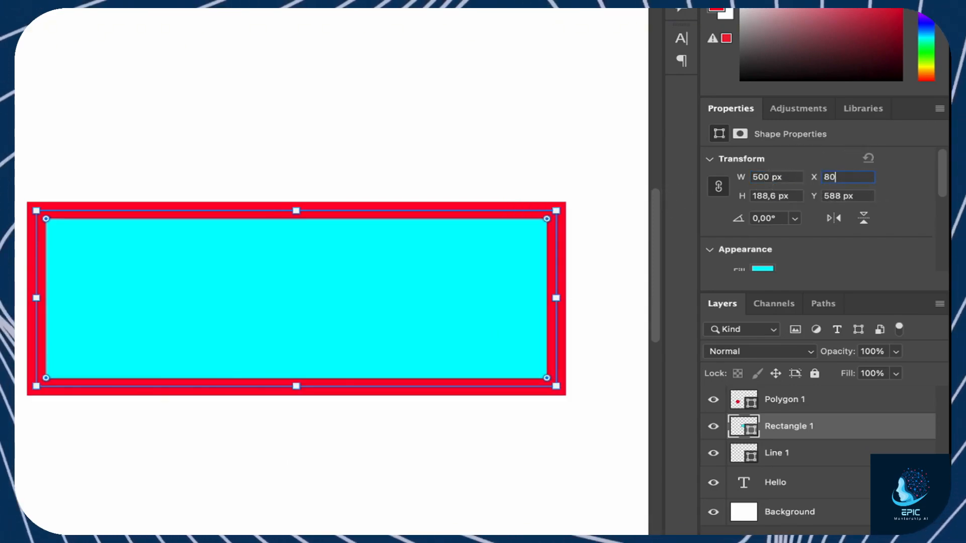
pyautogui.press('Return')
pyautogui.click(795, 218)
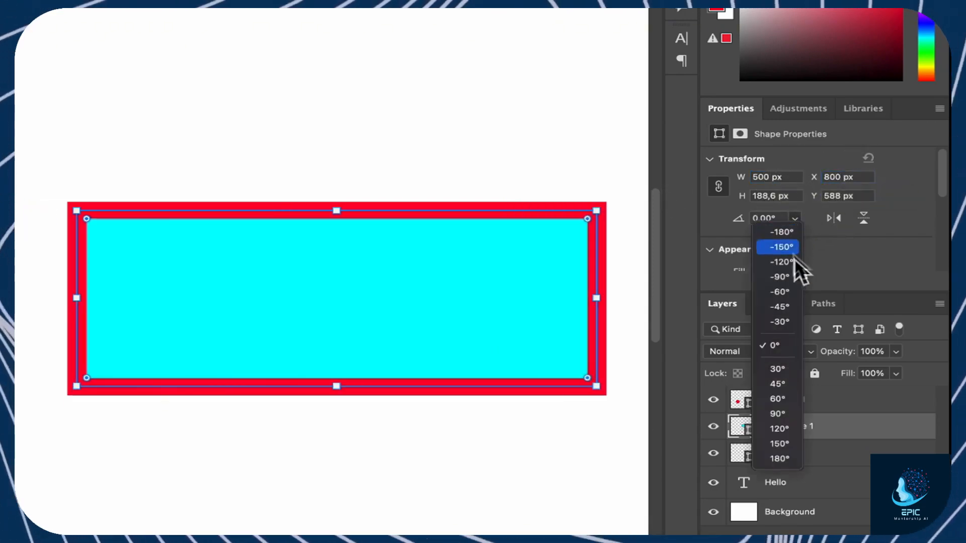
pyautogui.click(793, 274)
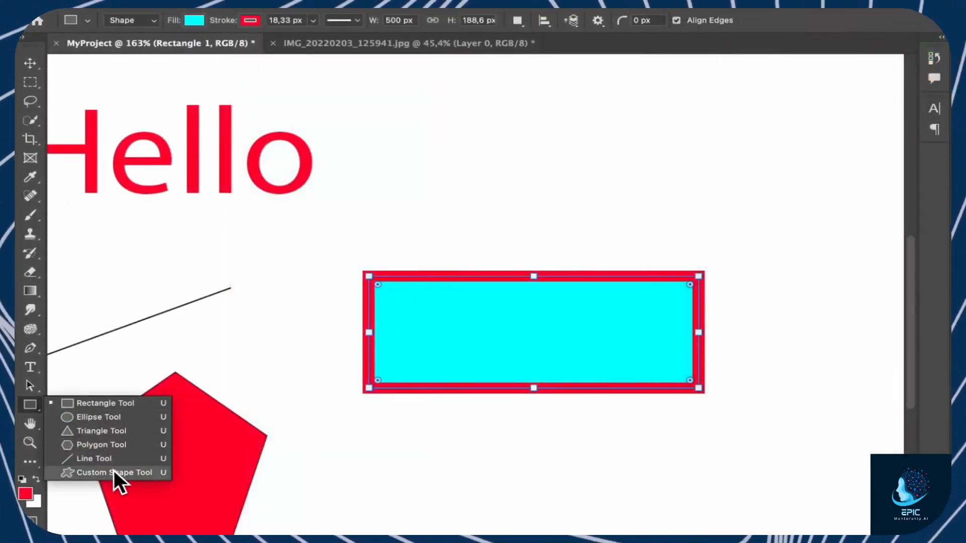
# - Draw a sailboat from the Boats group on the MyProject canvas with the Custom Shape Tool
pyautogui.click(113, 473)
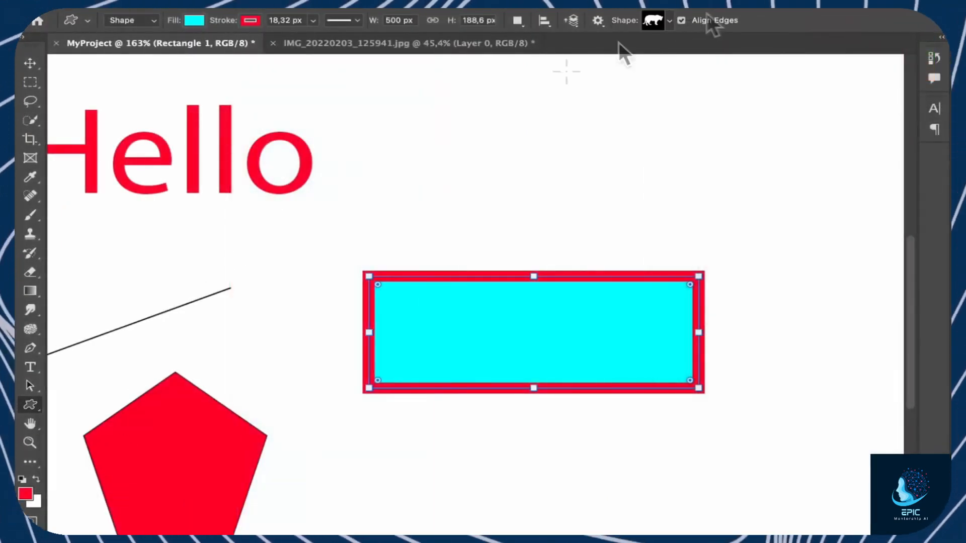
pyautogui.click(670, 20)
pyautogui.click(605, 92)
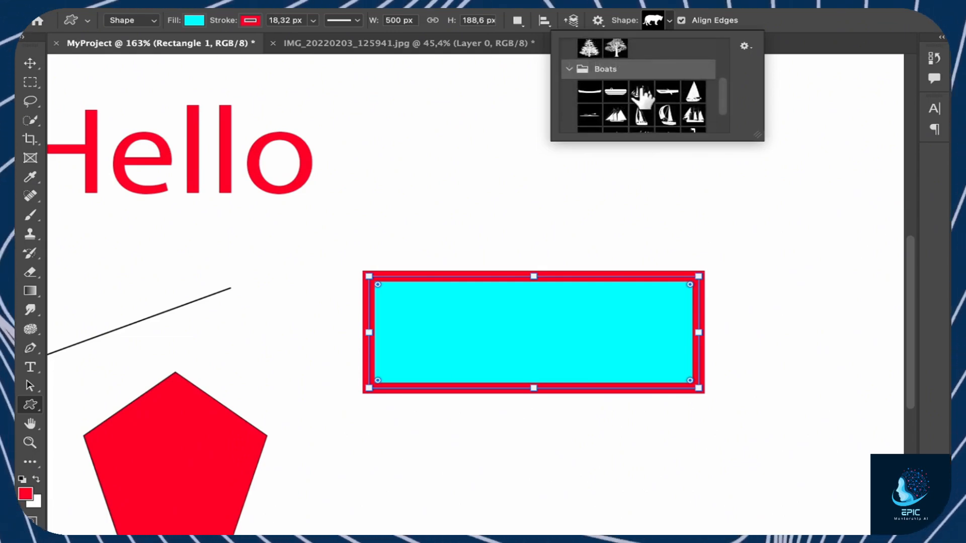
pyautogui.click(640, 115)
pyautogui.hotkey('ctrl', '0')
pyautogui.moveTo(608, 454); pyautogui.dragTo(773, 251)
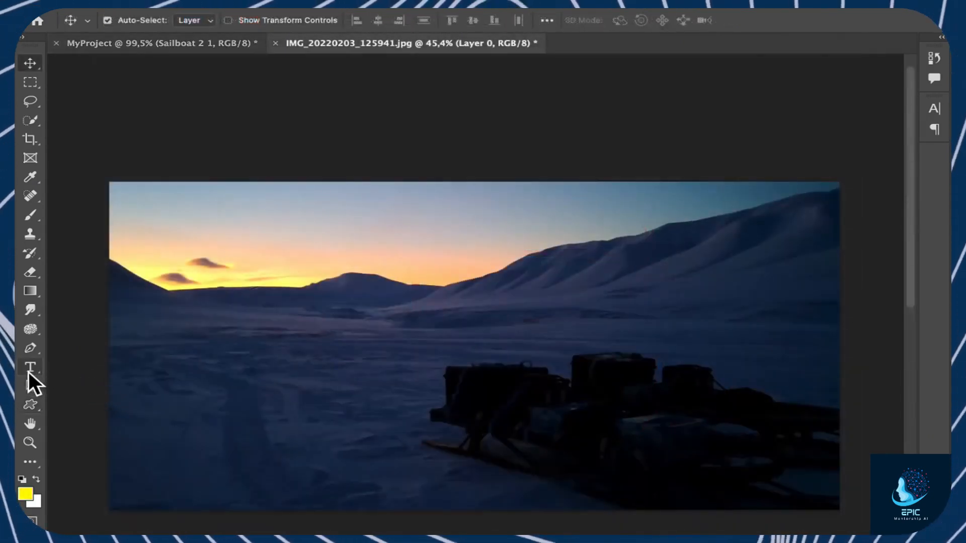
# - Add a text box reading "The End of Polar Night" over the snowy foreground and shrink the box closer around the text
pyautogui.click(29, 371)
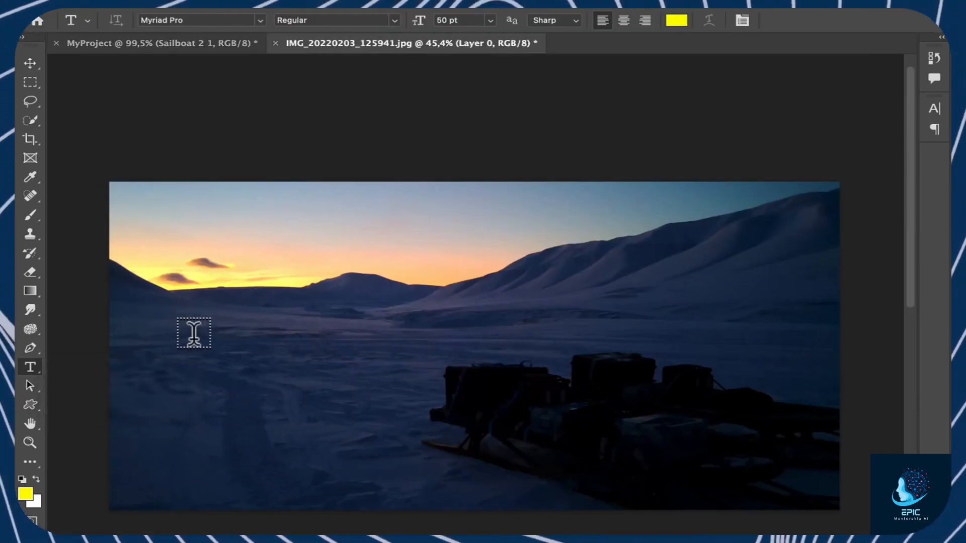
pyautogui.moveTo(192, 330); pyautogui.dragTo(748, 451)
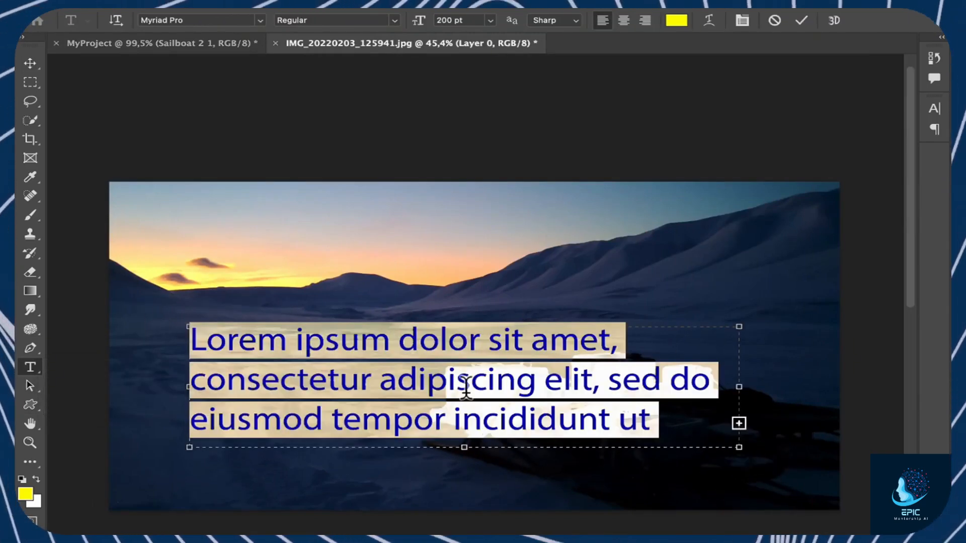
pyautogui.write('The End of Polar ')
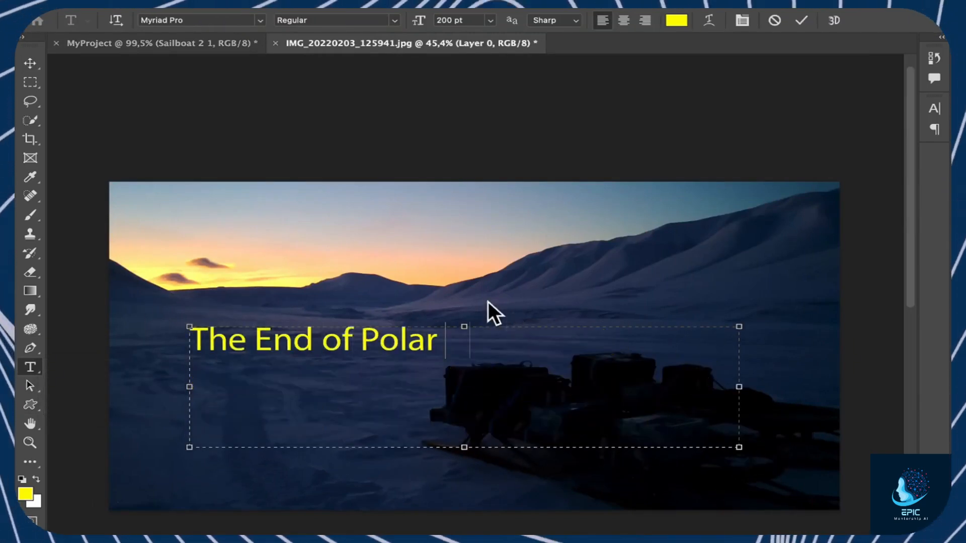
pyautogui.write('Night')
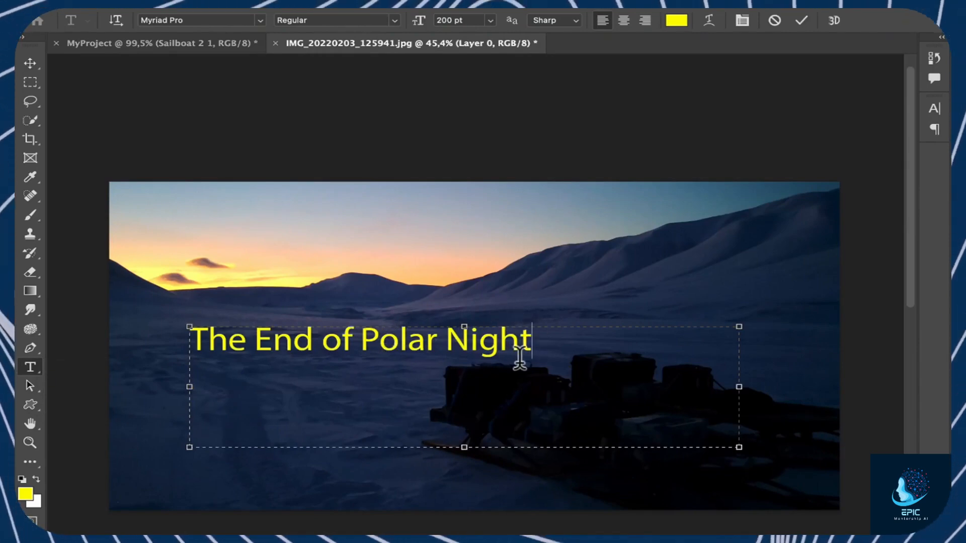
pyautogui.moveTo(739, 447); pyautogui.dragTo(668, 394)
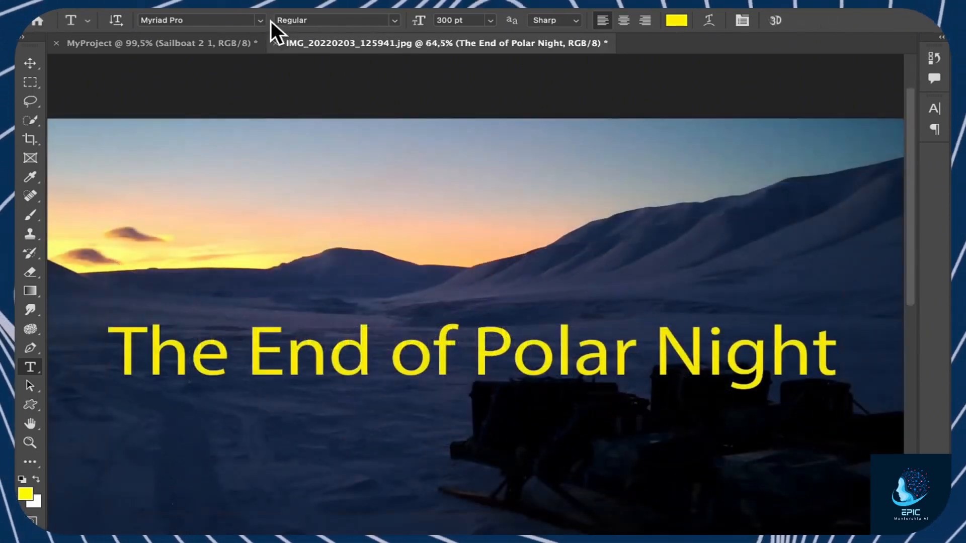
# - Look through the font styles and set the title's font size to 300 pt
pyautogui.click(262, 20)
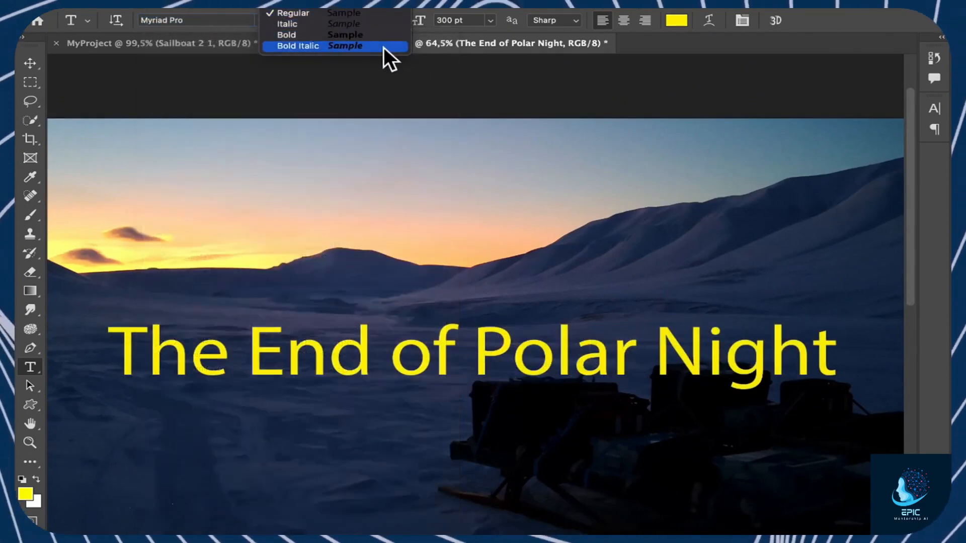
pyautogui.click(380, 45)
pyautogui.click(469, 23)
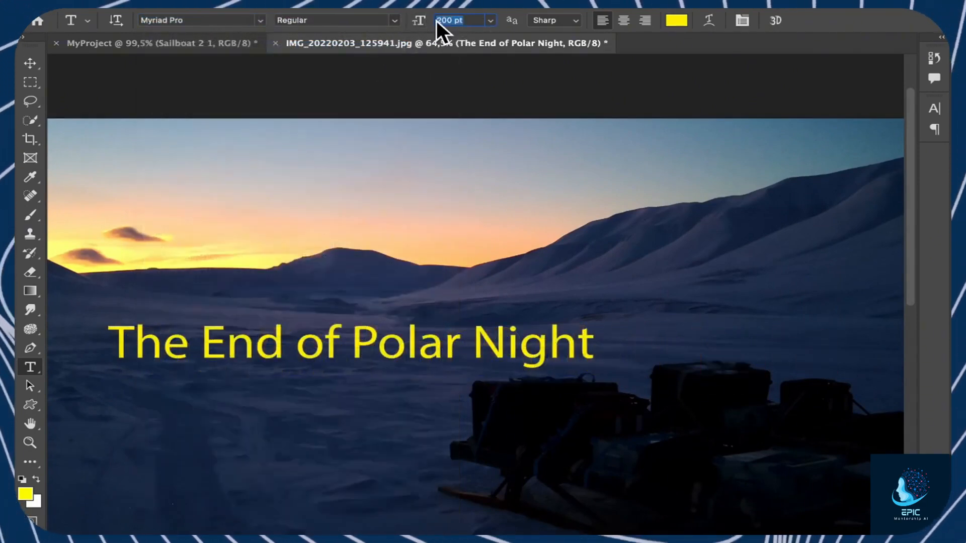
pyautogui.write('300')
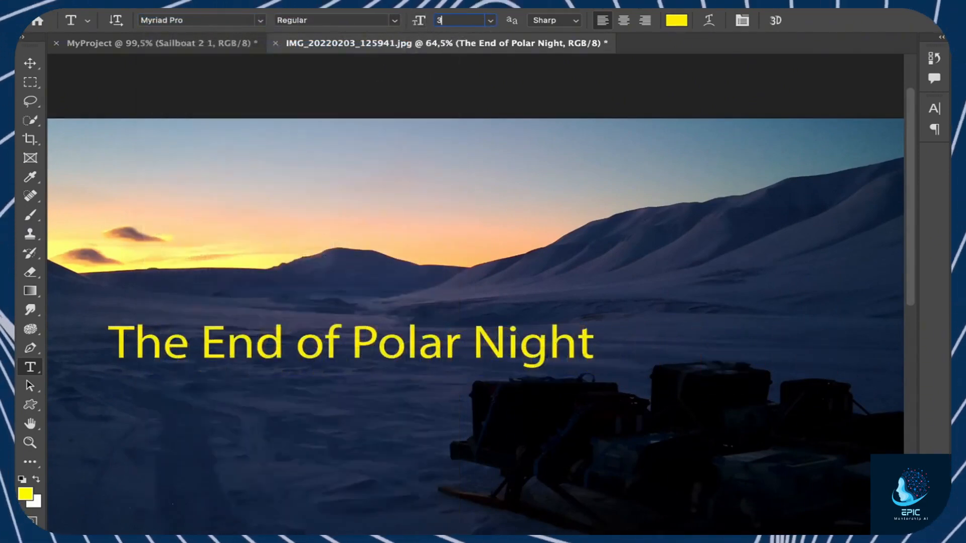
pyautogui.press('Return')
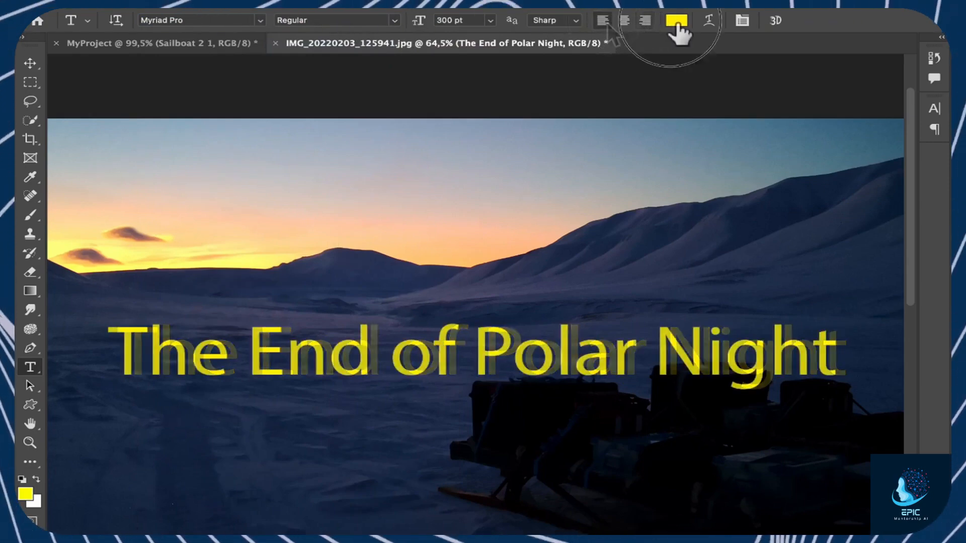
# - Try a magenta hue as the text color of the whole title
pyautogui.click(676, 23)
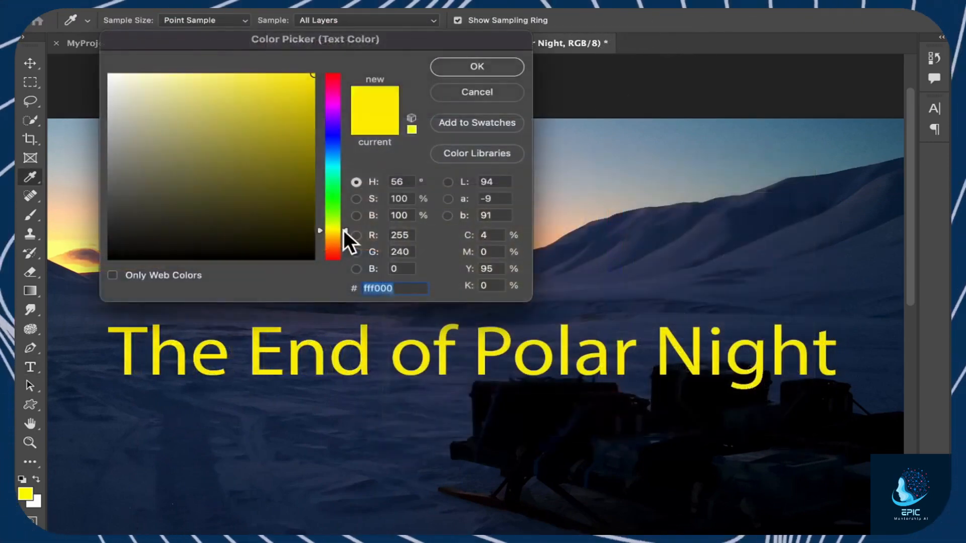
pyautogui.moveTo(345, 230); pyautogui.dragTo(342, 99)
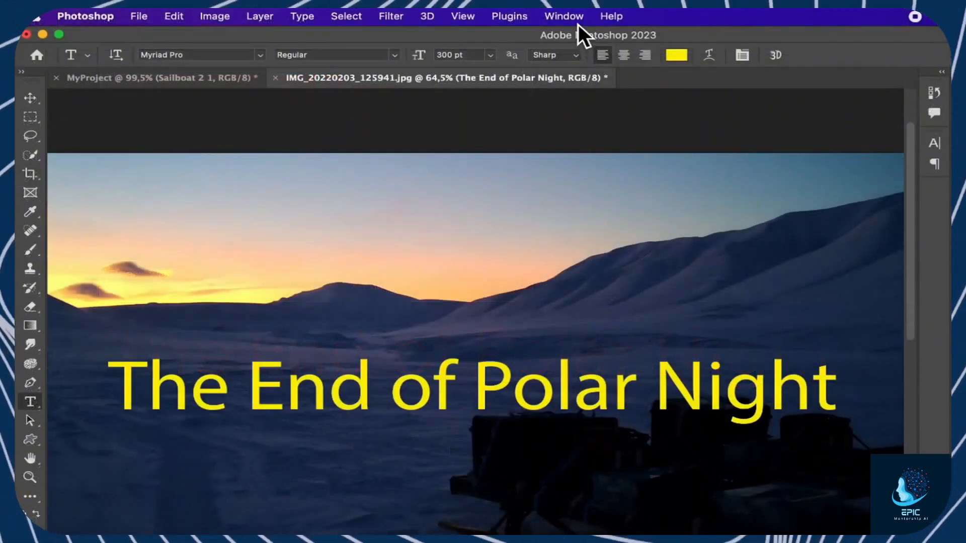
# - Open the Character settings, try a vertical scale of 120% on the title, and undo it
pyautogui.click(577, 23)
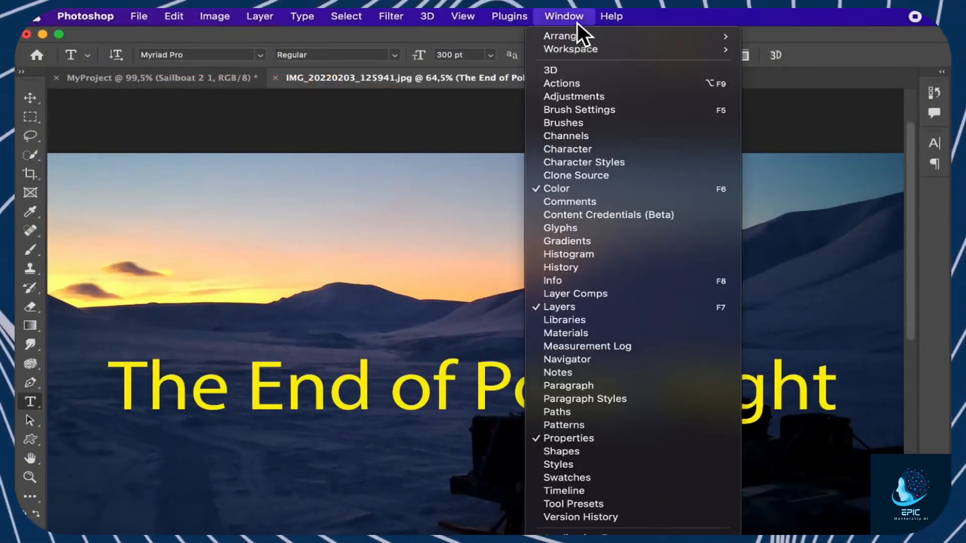
pyautogui.click(606, 149)
pyautogui.click(764, 213)
pyautogui.write('120')
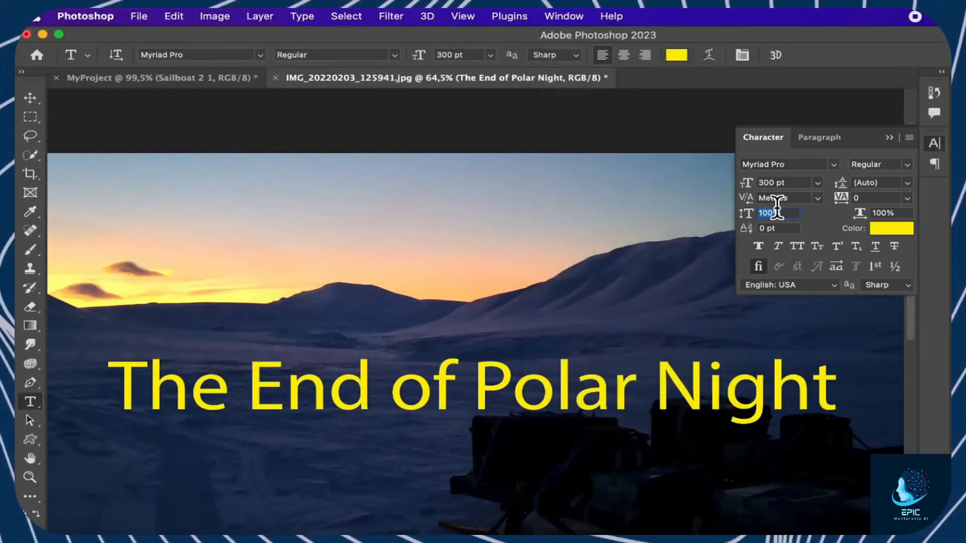
pyautogui.press('Return')
pyautogui.press('super+z')
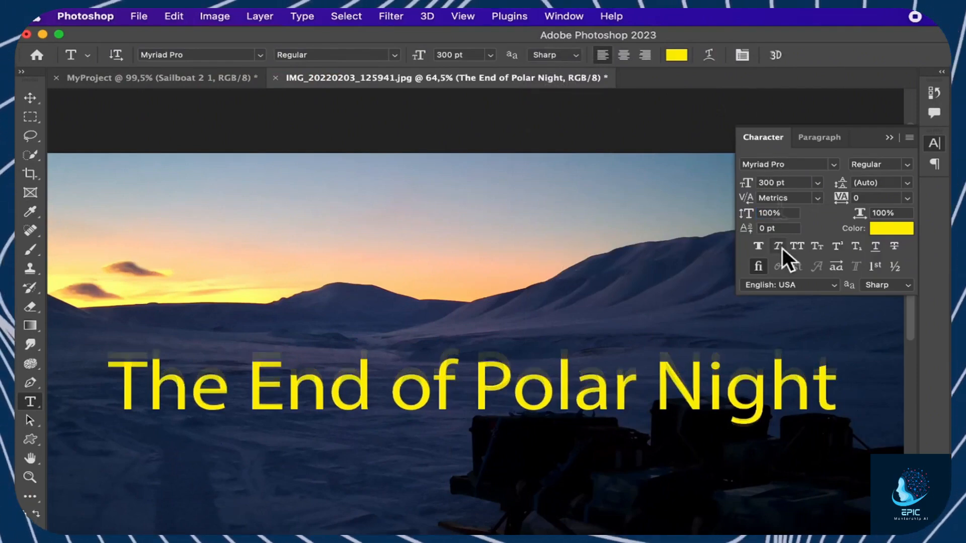
# - Try the Faux Italic and Small Caps styles on the title text
pyautogui.click(783, 248)
pyautogui.click(783, 249)
pyautogui.click(815, 248)
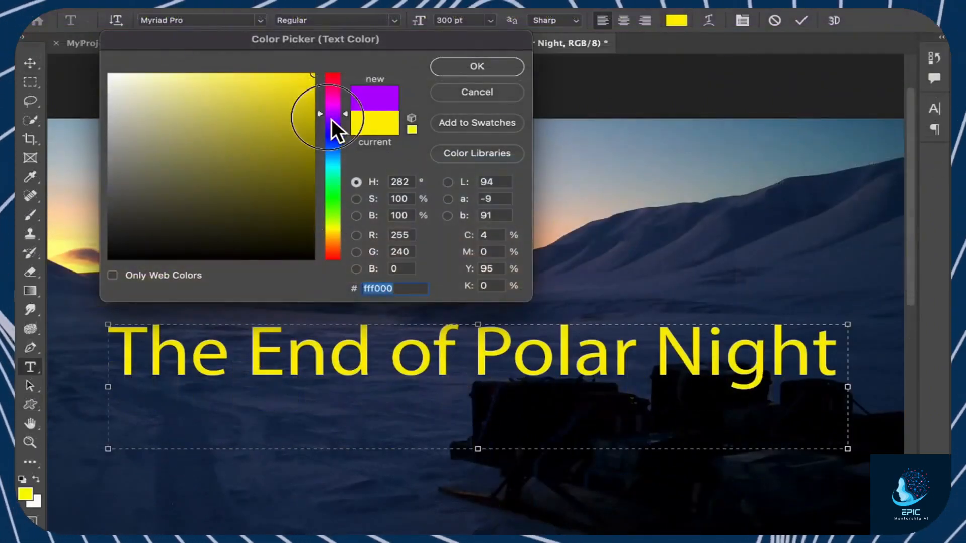
# - Discard the magenta color trial, recolor only the word "Polar" in pure red, and commit the text edit
pyautogui.moveTo(331, 118)
pyautogui.mouseDown()
pyautogui.moveTo(333, 173)
pyautogui.moveTo(329, 104)
pyautogui.mouseUp()
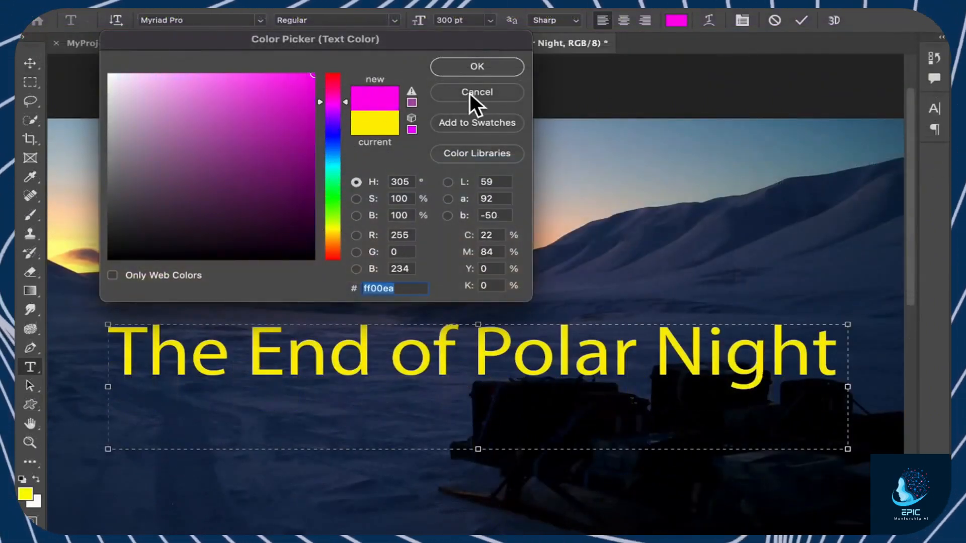
pyautogui.click(470, 92)
pyautogui.moveTo(638, 367); pyautogui.dragTo(474, 358)
pyautogui.click(677, 20)
pyautogui.moveTo(337, 134); pyautogui.dragTo(341, 74)
pyautogui.click(477, 68)
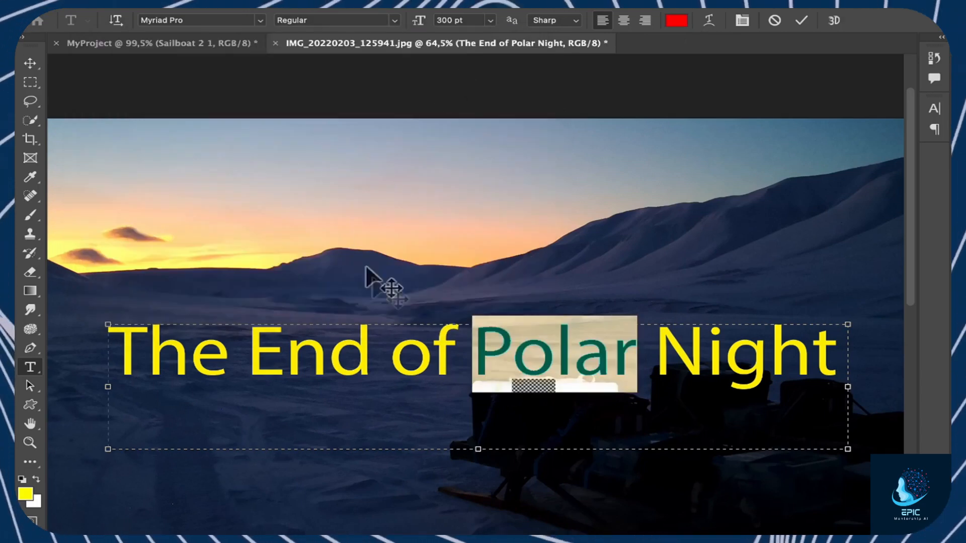
pyautogui.click(710, 383)
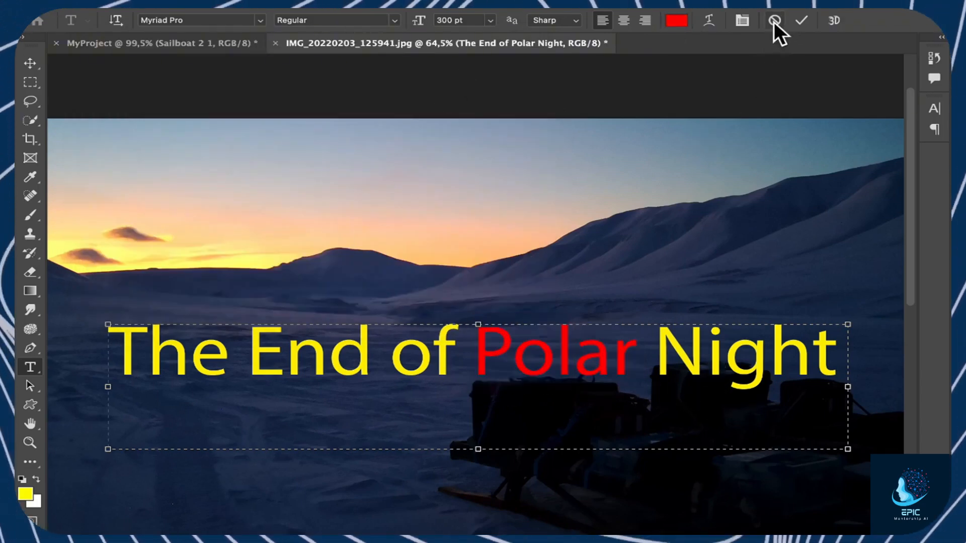
pyautogui.click(801, 21)
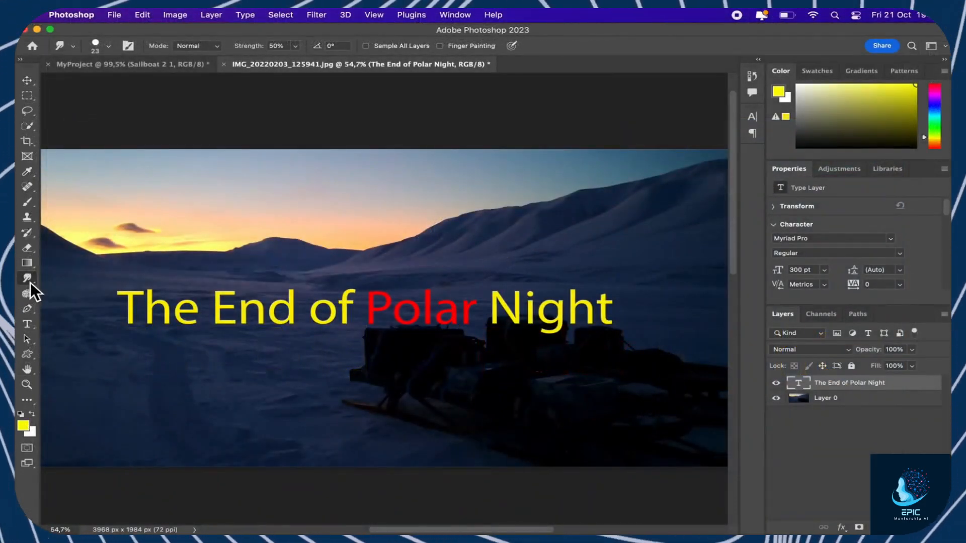
# - Try to smudge the title's live text with the Smudge Tool without rasterizing it
pyautogui.click(31, 311)
pyautogui.click(61, 299)
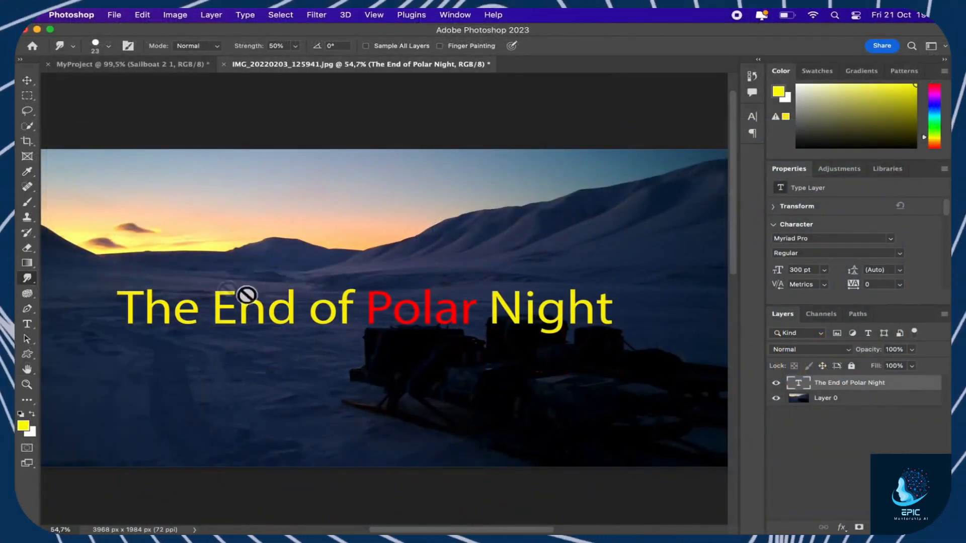
pyautogui.click(339, 309)
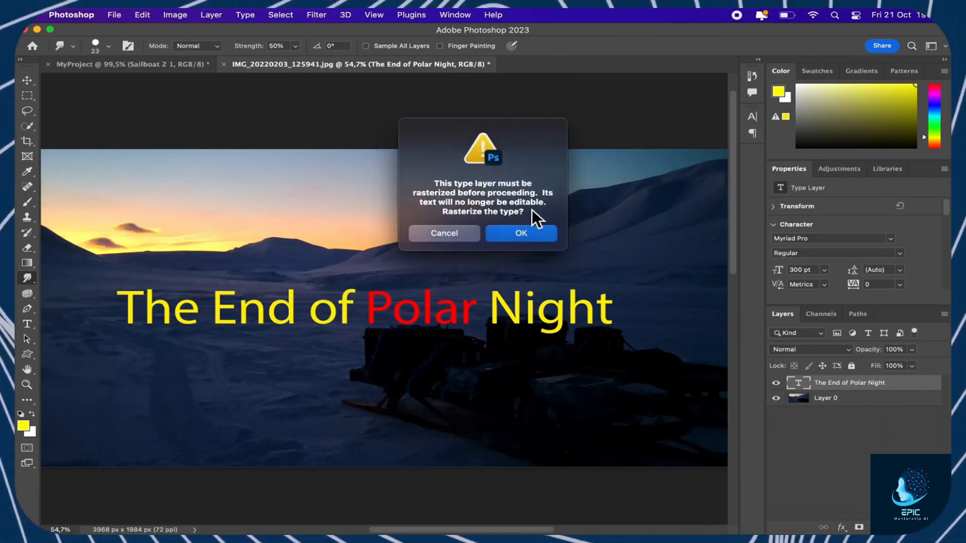
pyautogui.press('Escape')
# - Rasterize the title's type layer and smudge across the word "Polar" with a larger brush of 63 px
pyautogui.rightClick(830, 386)
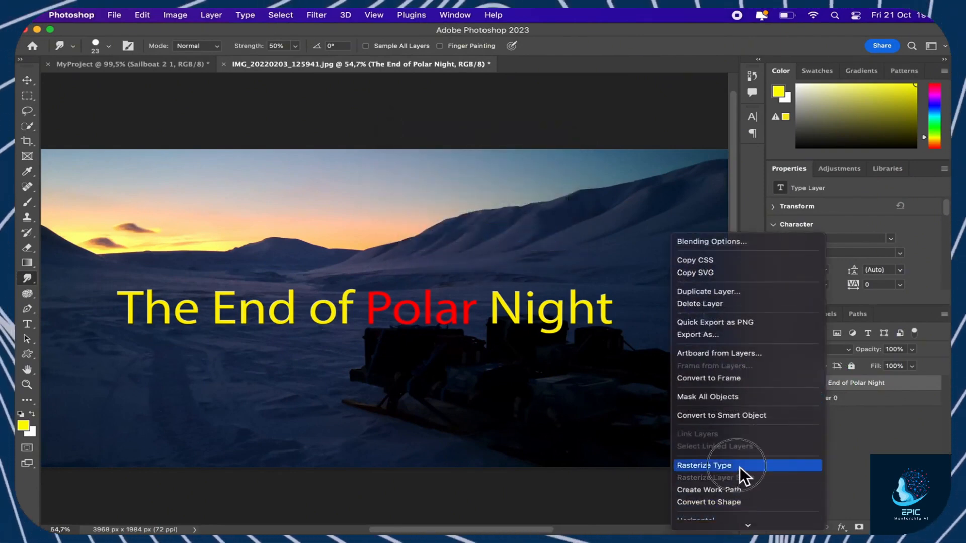
pyautogui.click(739, 467)
pyautogui.press(']')
pyautogui.press(']')
pyautogui.press(']')
pyautogui.press(']')
pyautogui.moveTo(343, 327)
pyautogui.mouseDown()
pyautogui.moveTo(402, 299)
pyautogui.moveTo(449, 321)
pyautogui.moveTo(480, 299)
pyautogui.mouseUp()
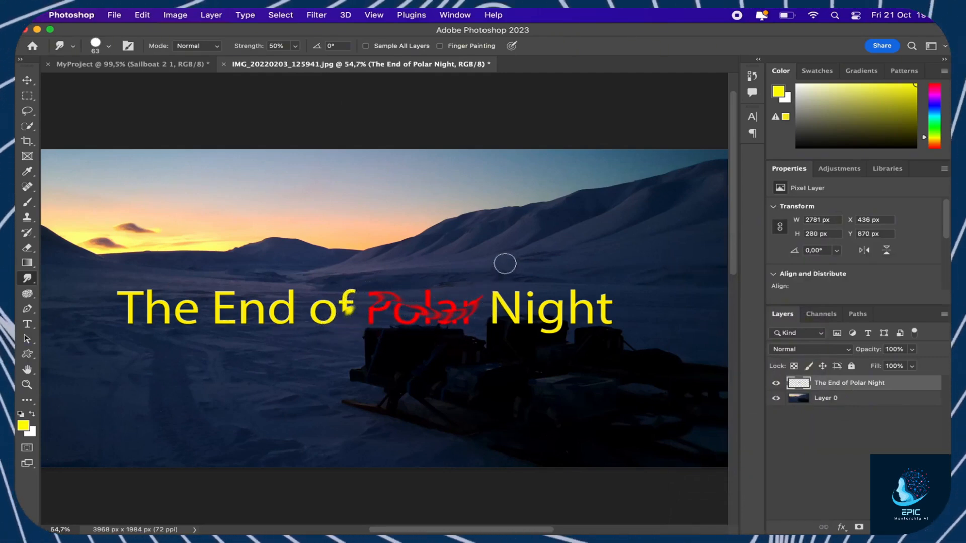
# - Try to edit the rasterized title with the Type tool
pyautogui.click(30, 323)
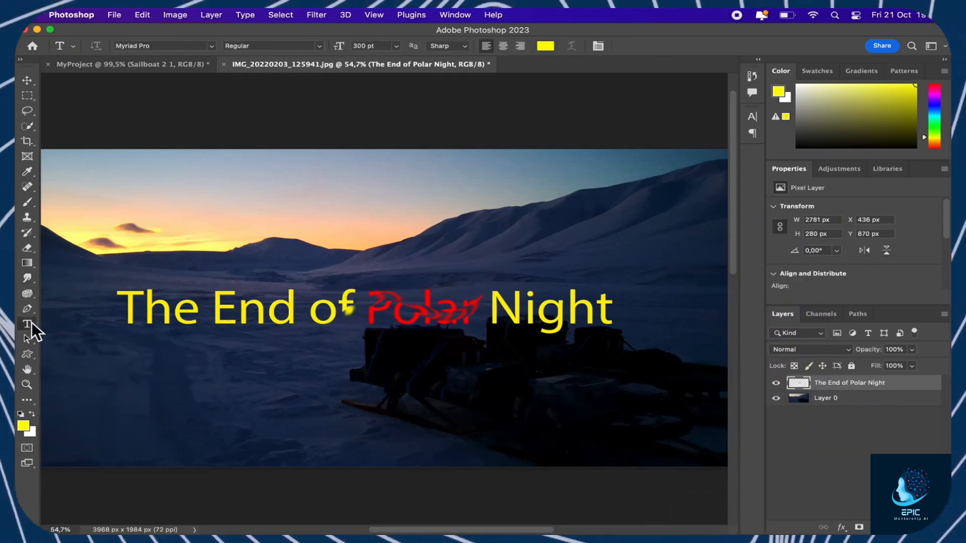
pyautogui.click(352, 308)
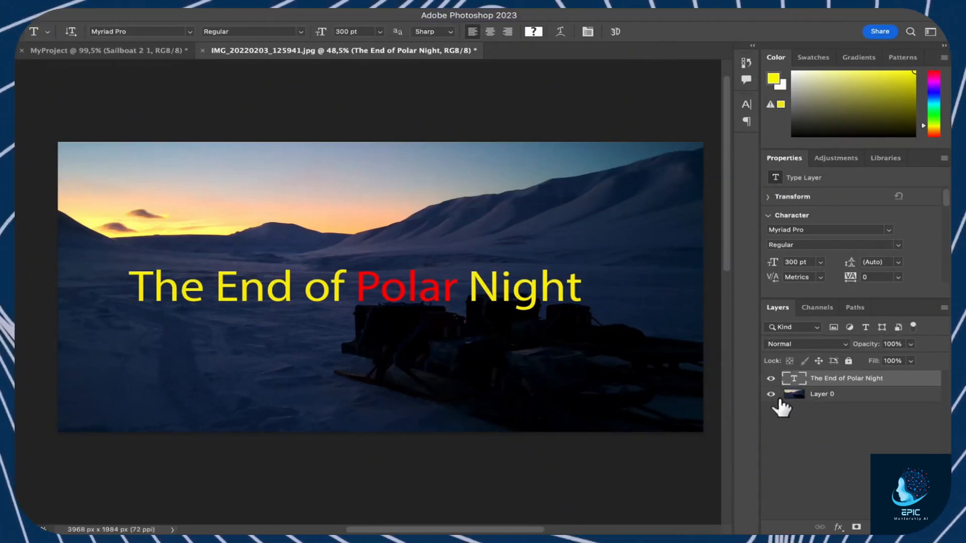
# - Hide and show again the "The End of Polar Night" layer and Layer 0 in turn
pyautogui.click(771, 378)
pyautogui.click(771, 379)
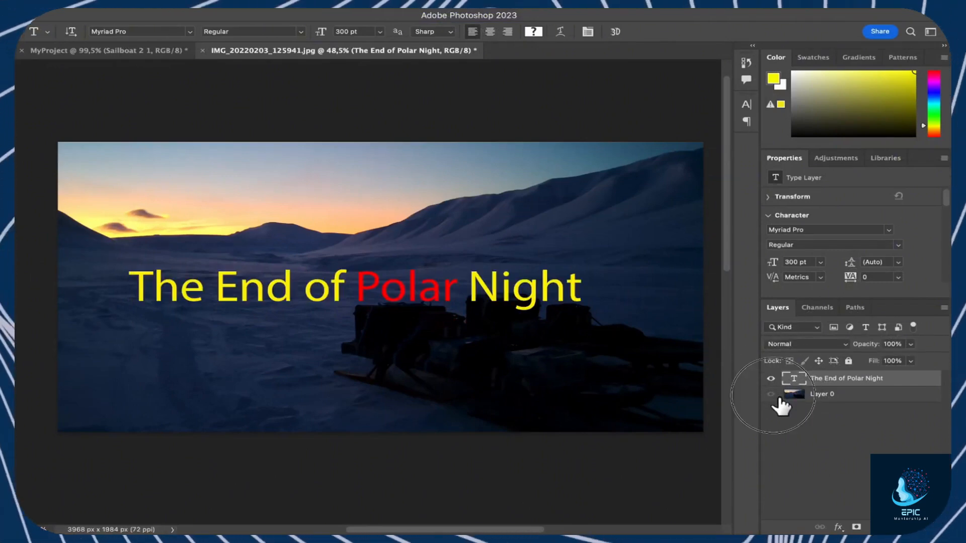
pyautogui.click(771, 395)
pyautogui.click(771, 395)
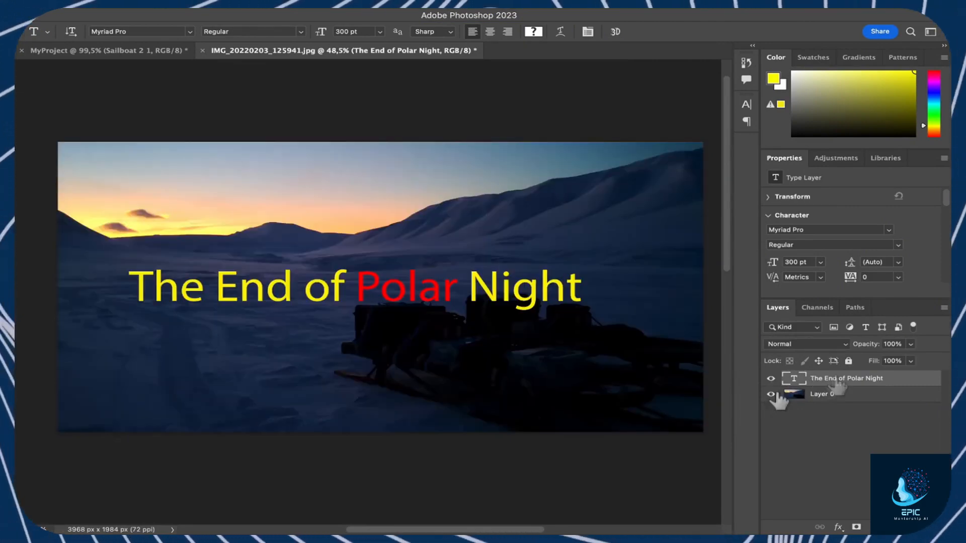
# - Lock the title layer to test editing it, and delete the title layer once it is unlocked
pyautogui.click(848, 361)
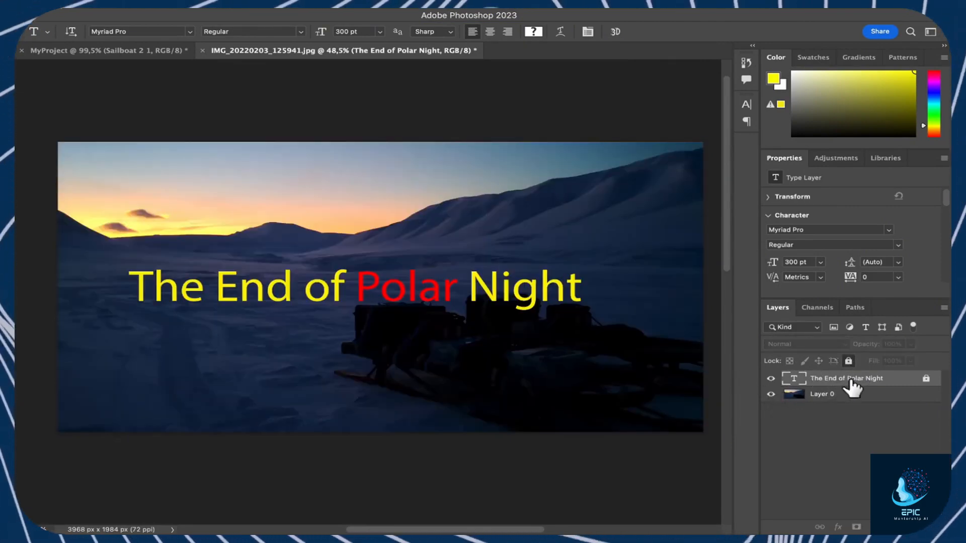
pyautogui.click(434, 297)
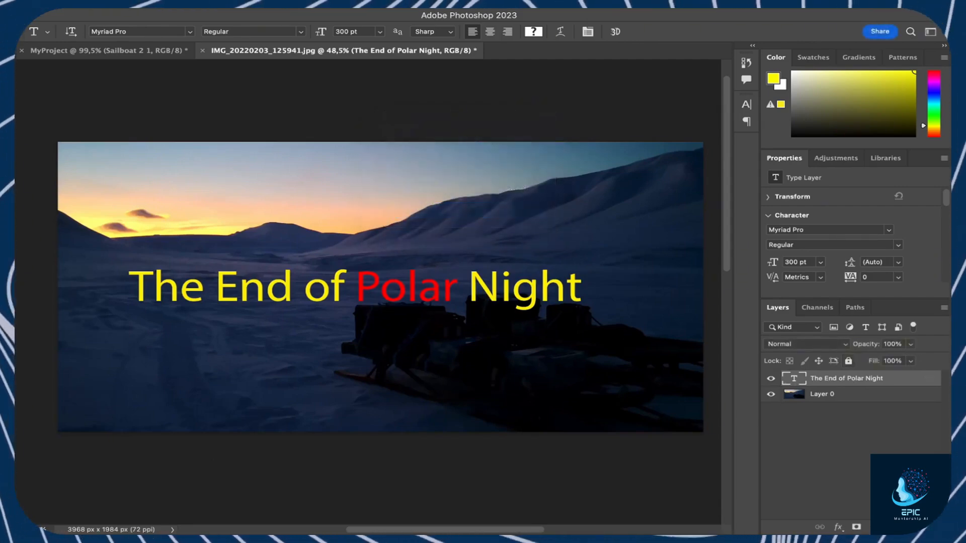
pyautogui.click(929, 527)
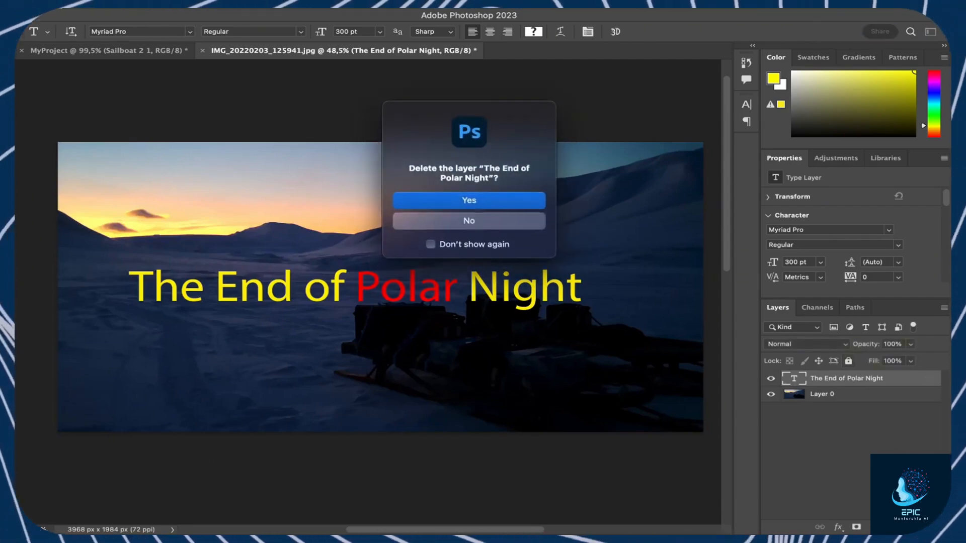
pyautogui.click(521, 201)
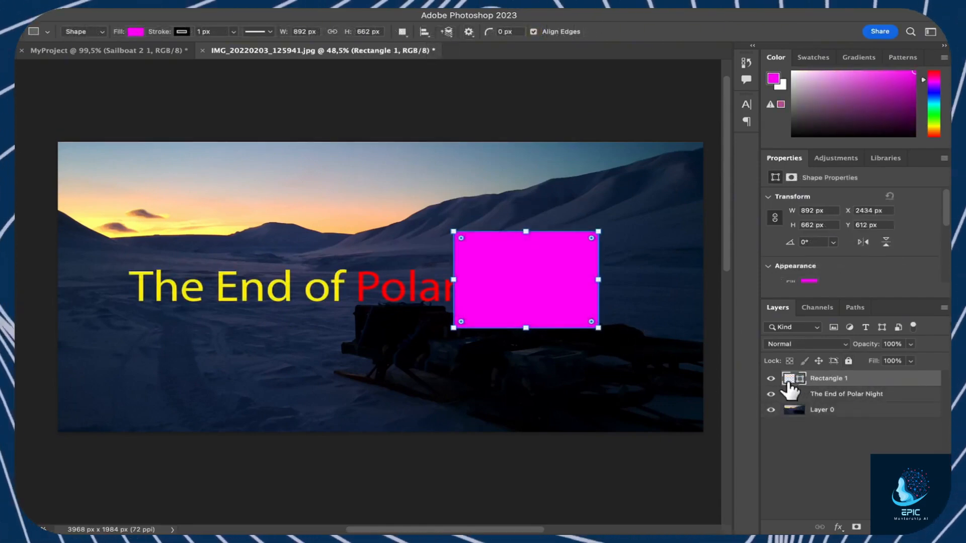
# - Toggle the Rectangle 1 layer's visibility off and on and try moving it within the layer stack
pyautogui.click(771, 379)
pyautogui.click(772, 379)
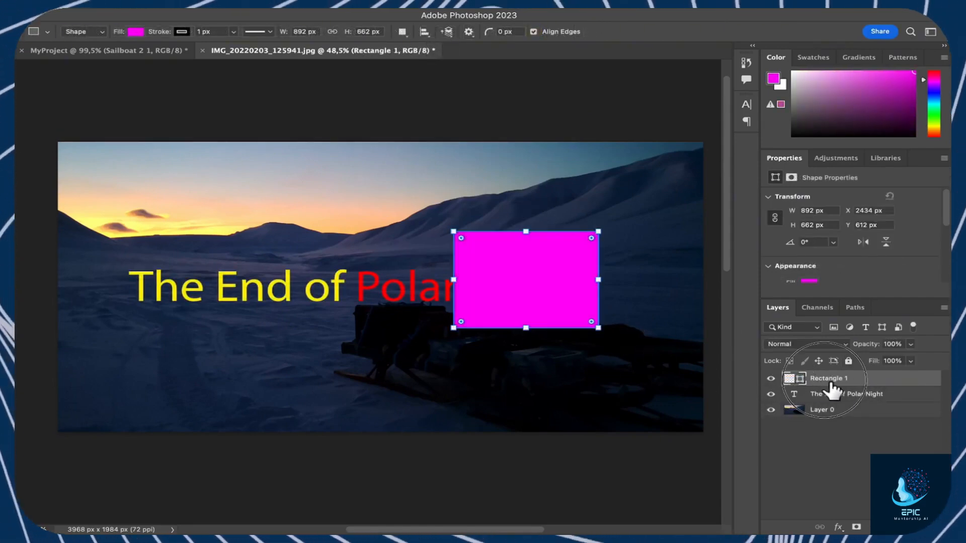
pyautogui.moveTo(832, 390)
pyautogui.mouseDown()
pyautogui.moveTo(833, 410)
pyautogui.moveTo(837, 384)
pyautogui.mouseUp()
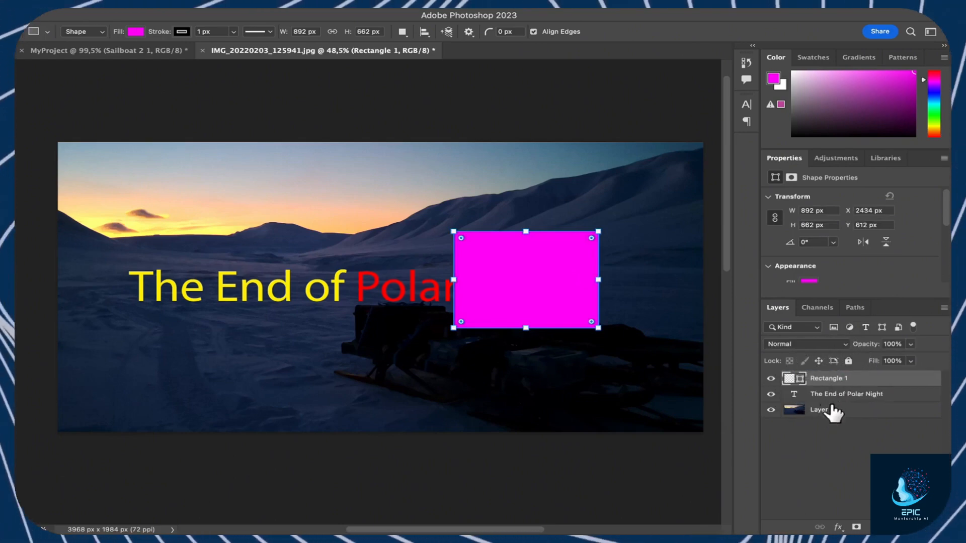
# - Try a Stroke effect on the title layer in its blending options, and turn it off again
pyautogui.rightClick(827, 381)
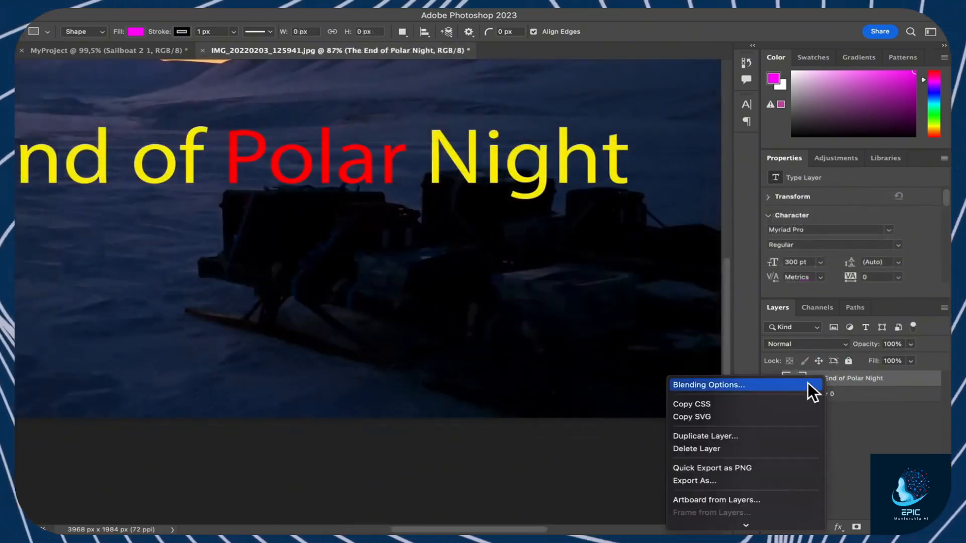
pyautogui.click(794, 385)
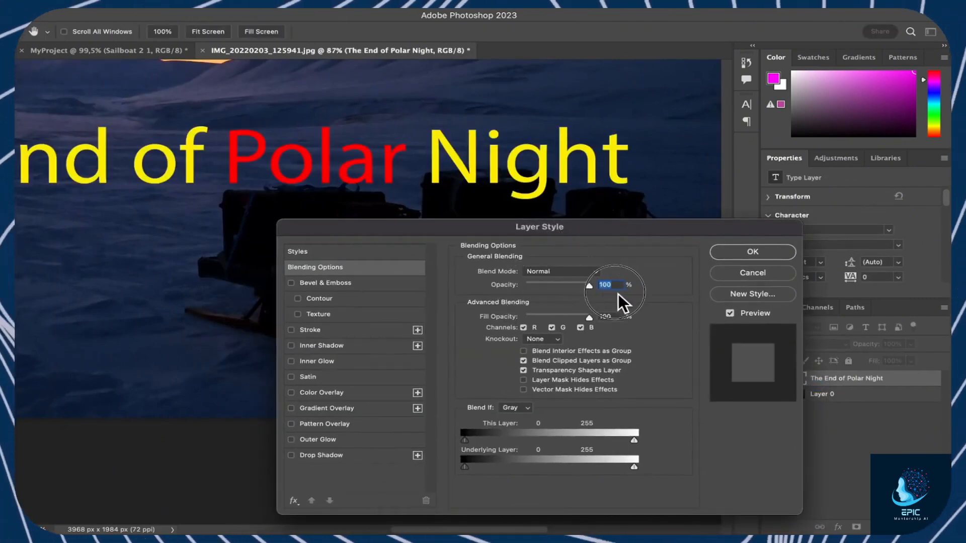
pyautogui.click(293, 333)
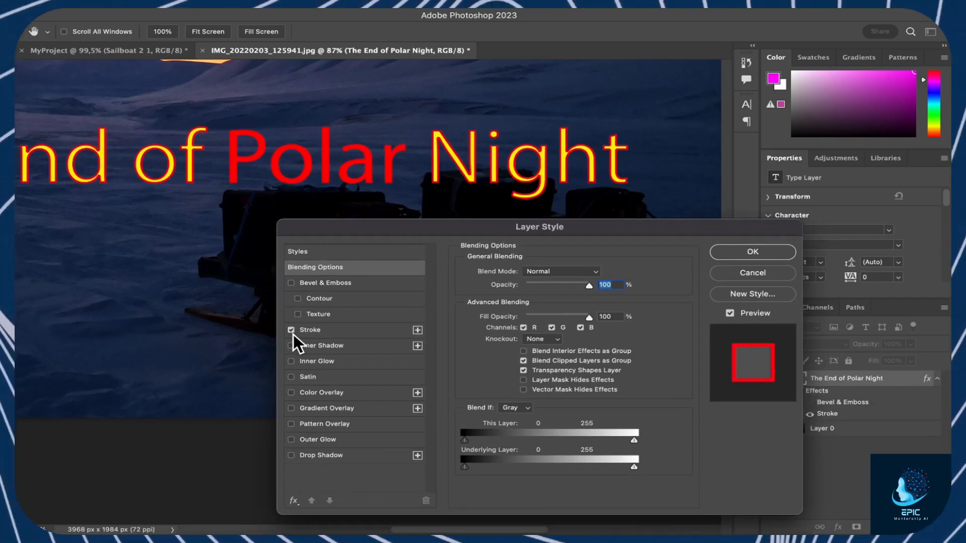
pyautogui.click(291, 329)
# - Try the Inner Shadow, Outer Glow and Drop Shadow effects on the title, turning each one off again
pyautogui.click(304, 347)
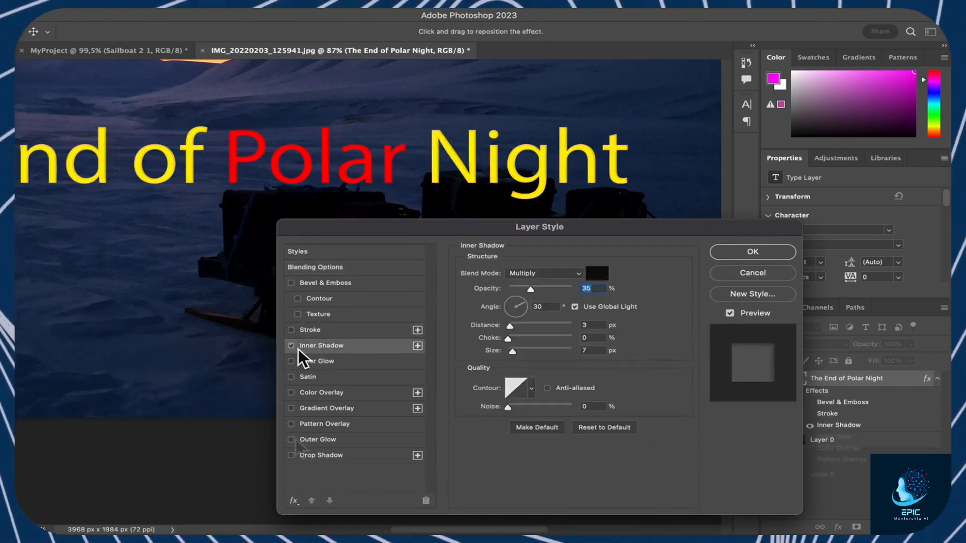
pyautogui.click(296, 347)
pyautogui.click(292, 440)
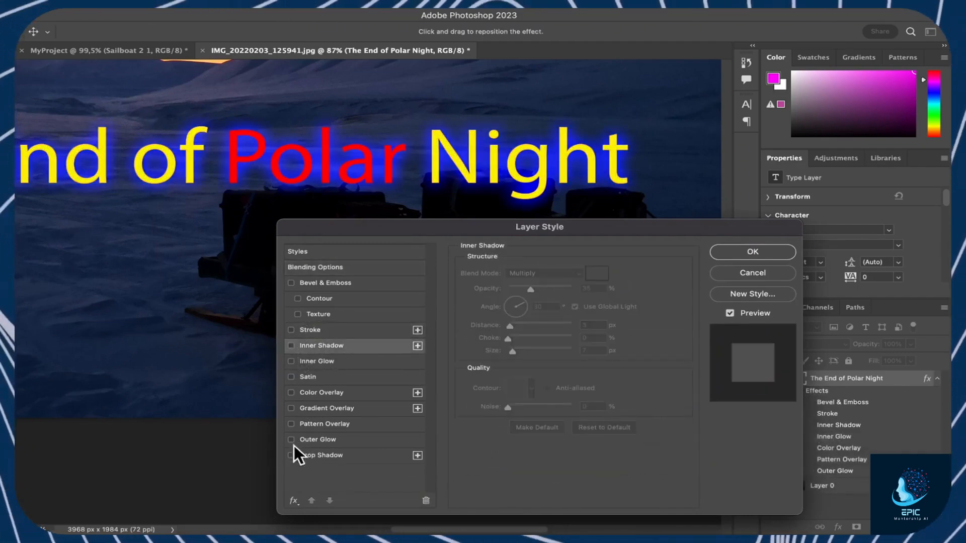
pyautogui.click(315, 457)
pyautogui.click(294, 457)
pyautogui.click(292, 456)
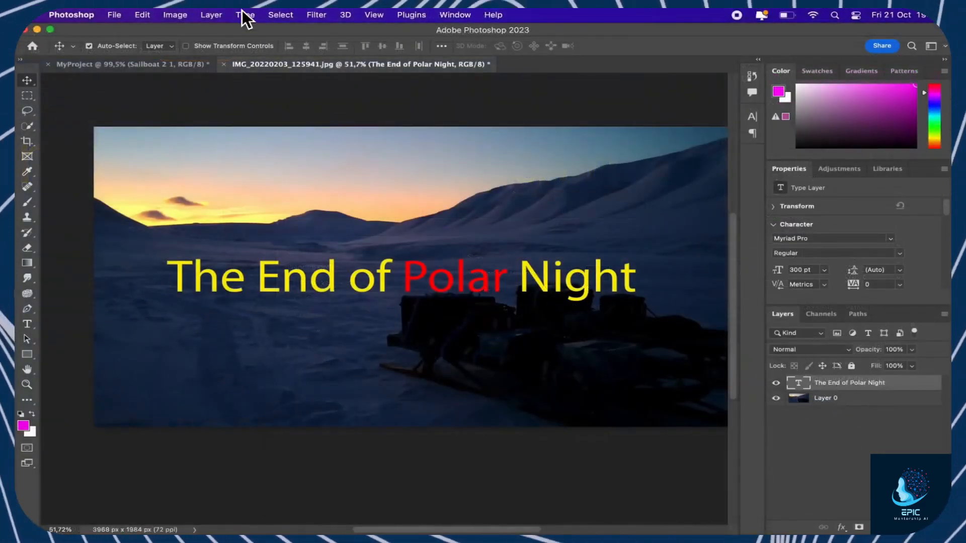
# - Try transforming the title by moving it up and scaling it to about 121%
pyautogui.click(142, 15)
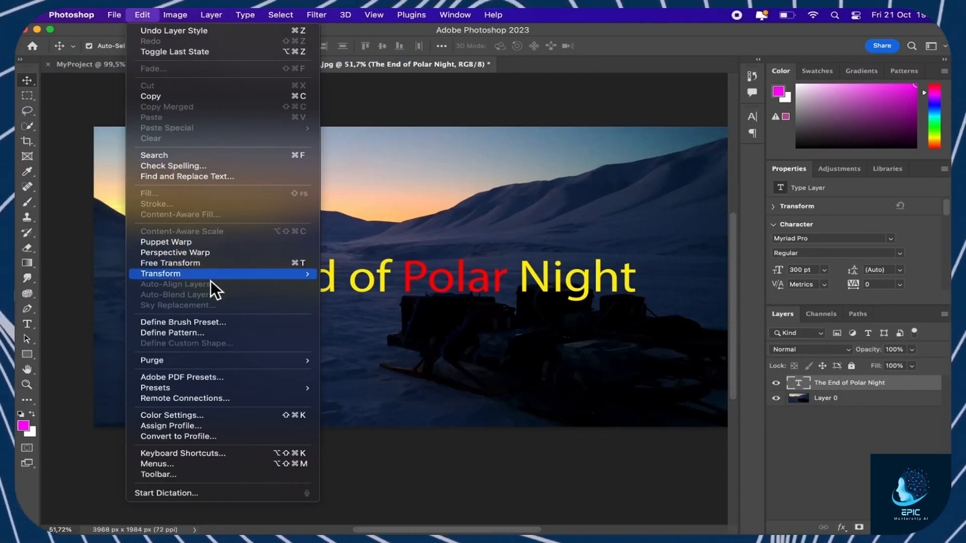
pyautogui.moveTo(250, 273)
pyautogui.click(364, 292)
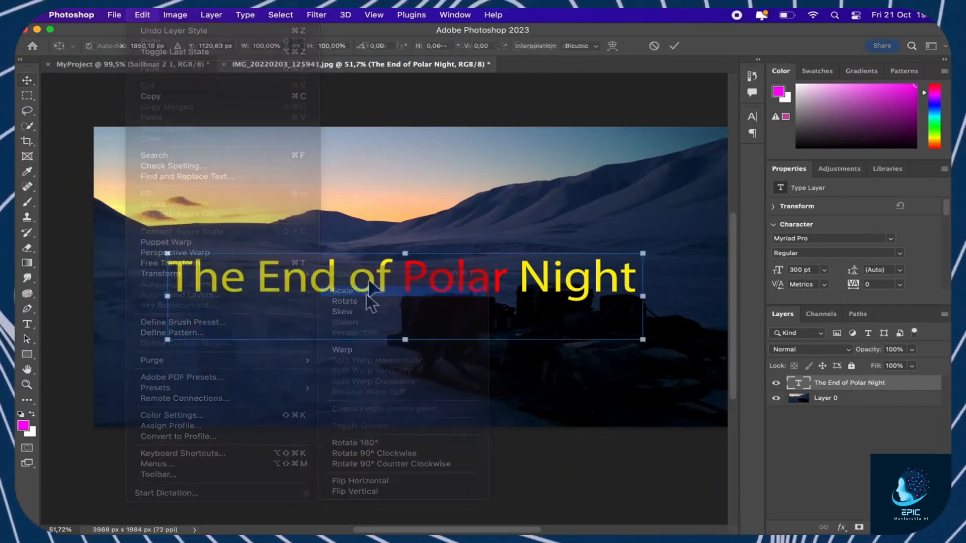
pyautogui.moveTo(366, 294); pyautogui.dragTo(354, 245)
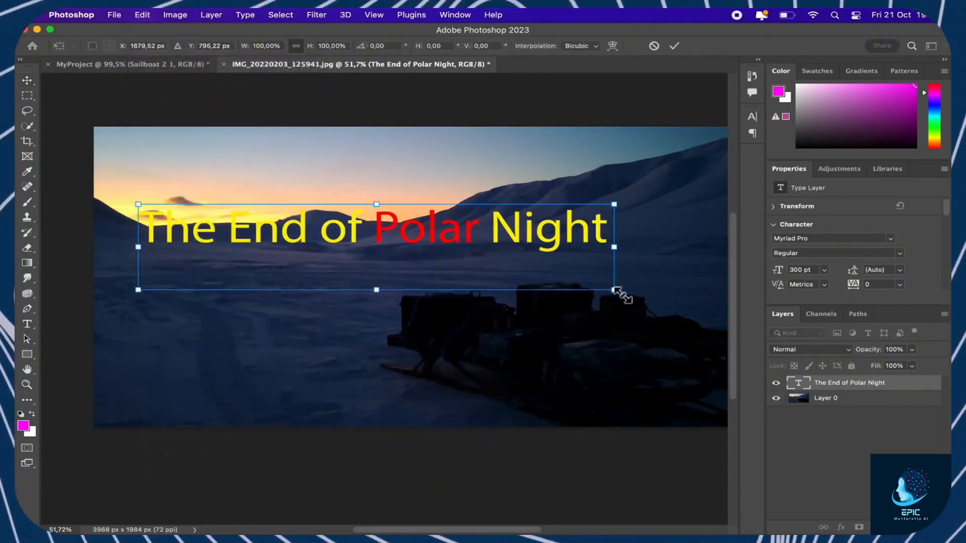
pyautogui.moveTo(630, 300); pyautogui.dragTo(716, 328)
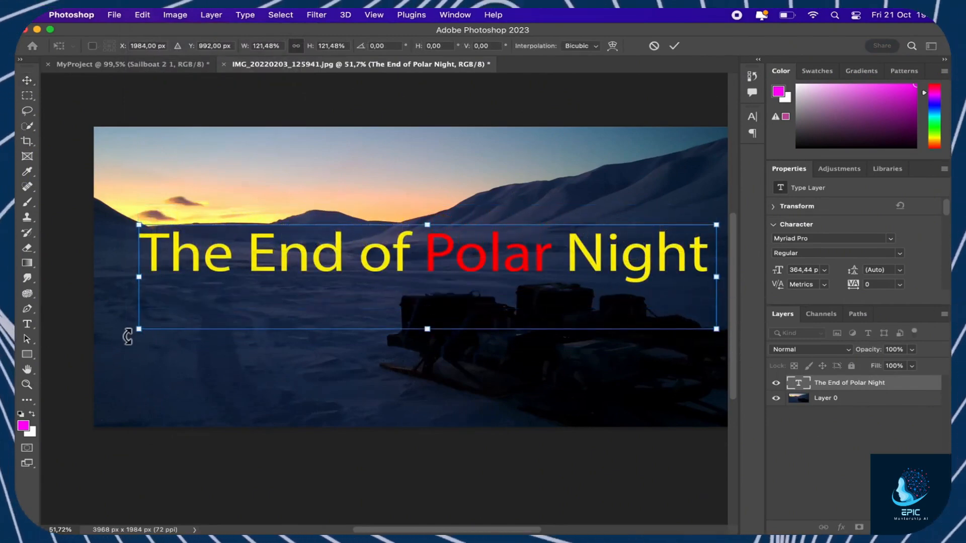
# - Try rotating the title and skewing it horizontally by about 20°, and apply the transform
pyautogui.moveTo(130, 333); pyautogui.dragTo(151, 384)
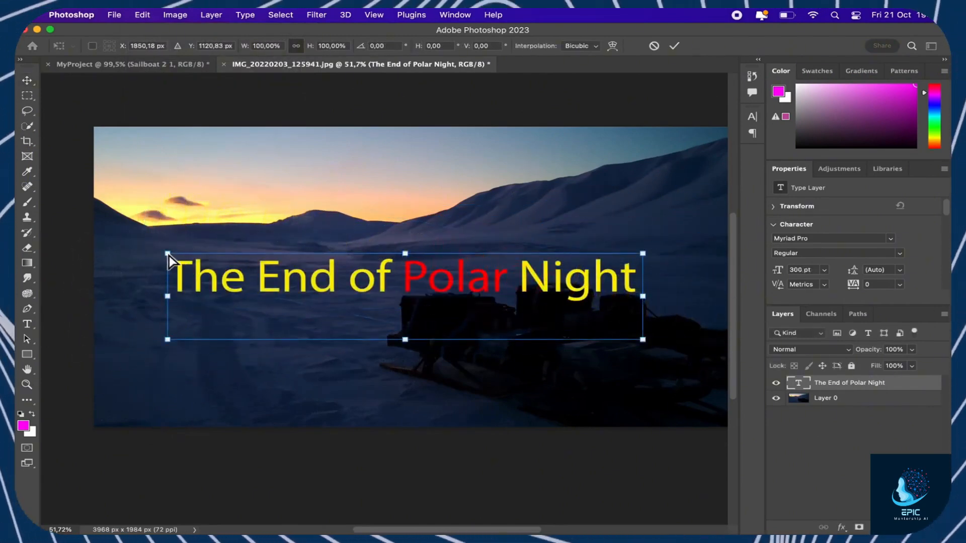
pyautogui.moveTo(169, 255); pyautogui.dragTo(133, 258)
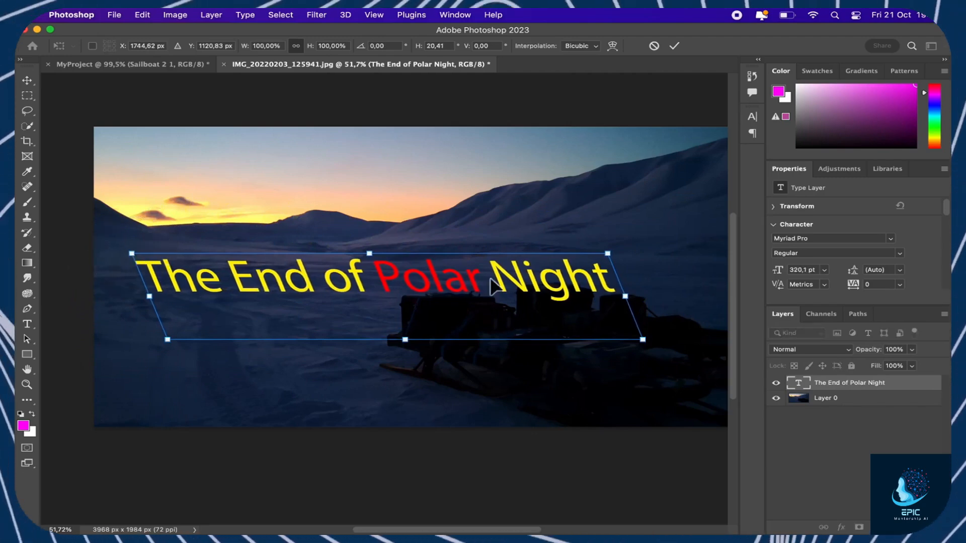
pyautogui.click(679, 47)
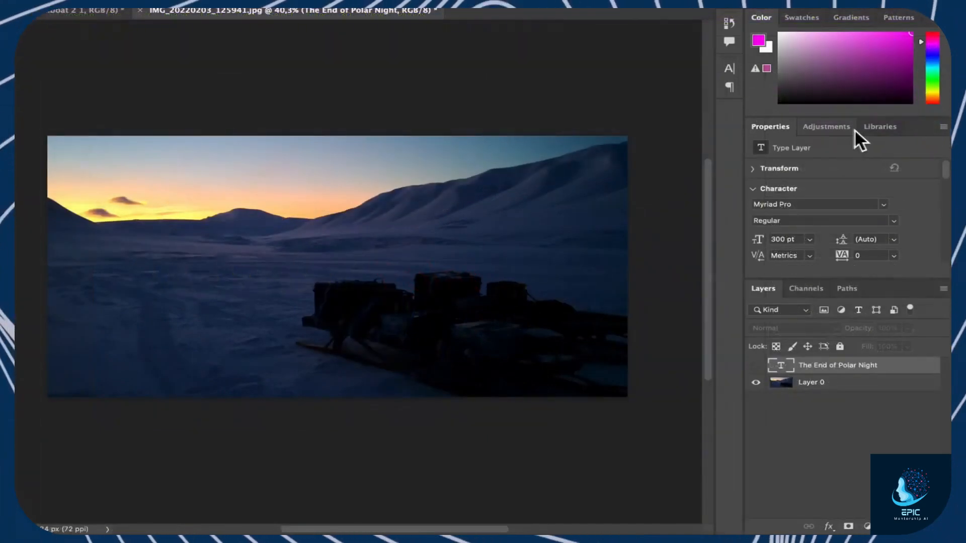
# - Add a Brightness/Contrast adjustment layer above the title layer with brightness 76 and contrast -37
pyautogui.click(837, 169)
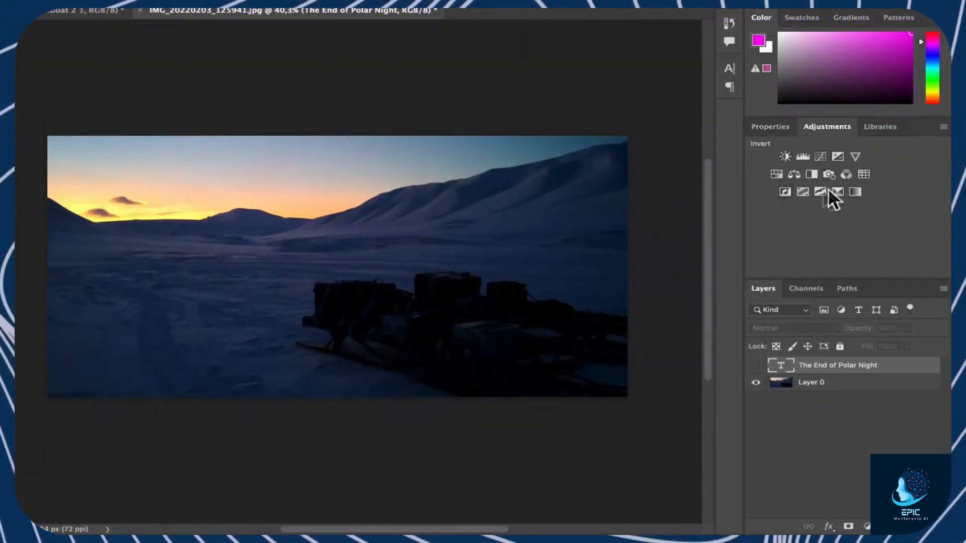
pyautogui.click(788, 160)
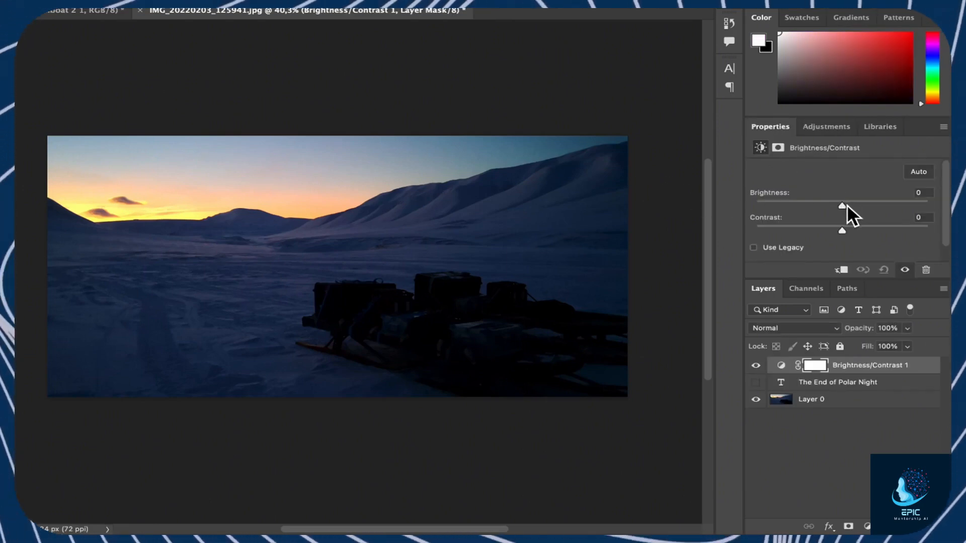
pyautogui.moveTo(844, 206); pyautogui.dragTo(783, 231)
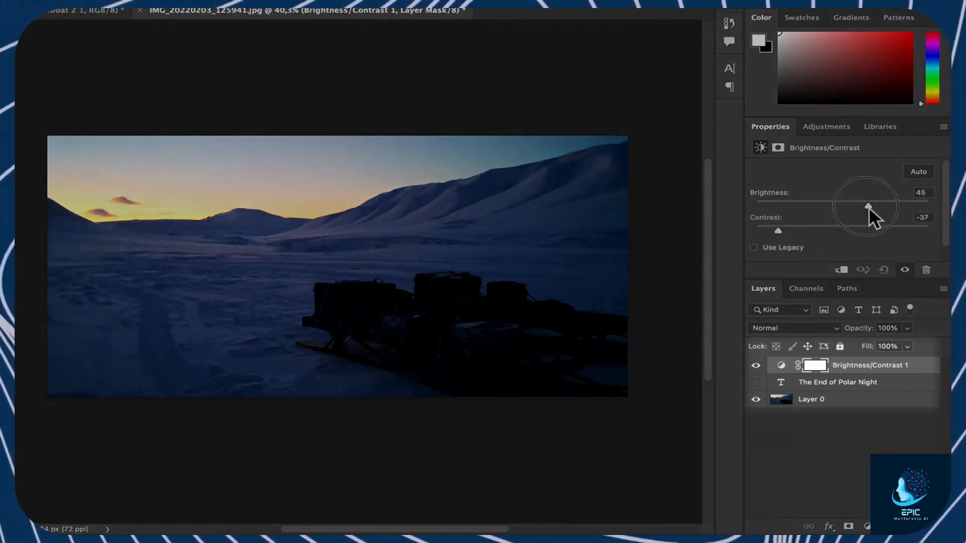
pyautogui.moveTo(868, 206)
pyautogui.mouseDown()
pyautogui.moveTo(823, 208)
pyautogui.moveTo(895, 208)
pyautogui.moveTo(884, 207)
pyautogui.mouseUp()
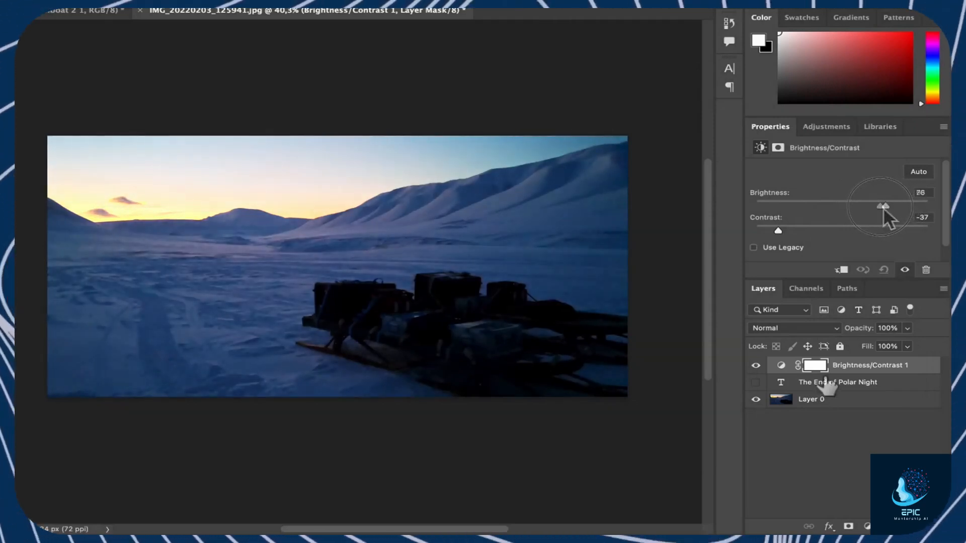
# - Check the adjustment layer's mask properties, return to its Brightness/Contrast settings and set the brightness to 73
pyautogui.click(815, 367)
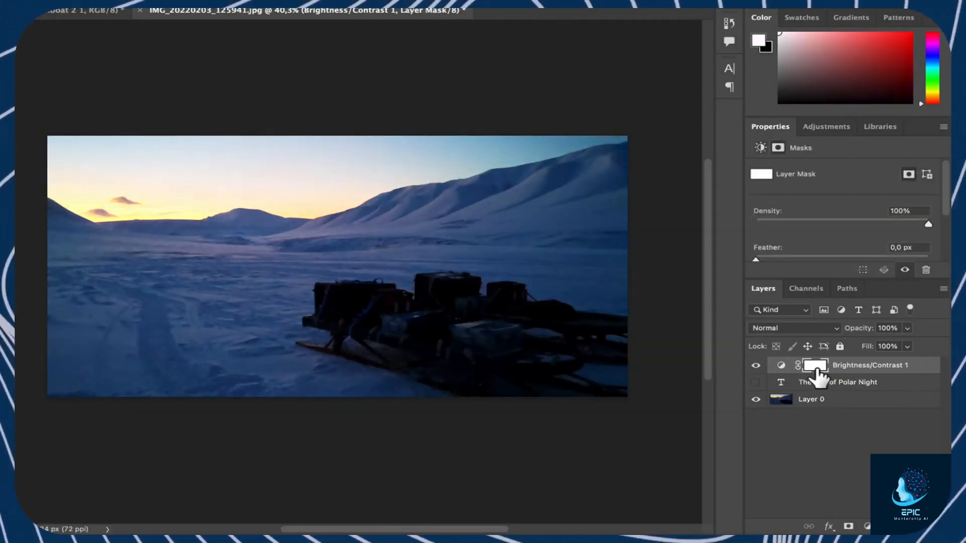
pyautogui.click(781, 366)
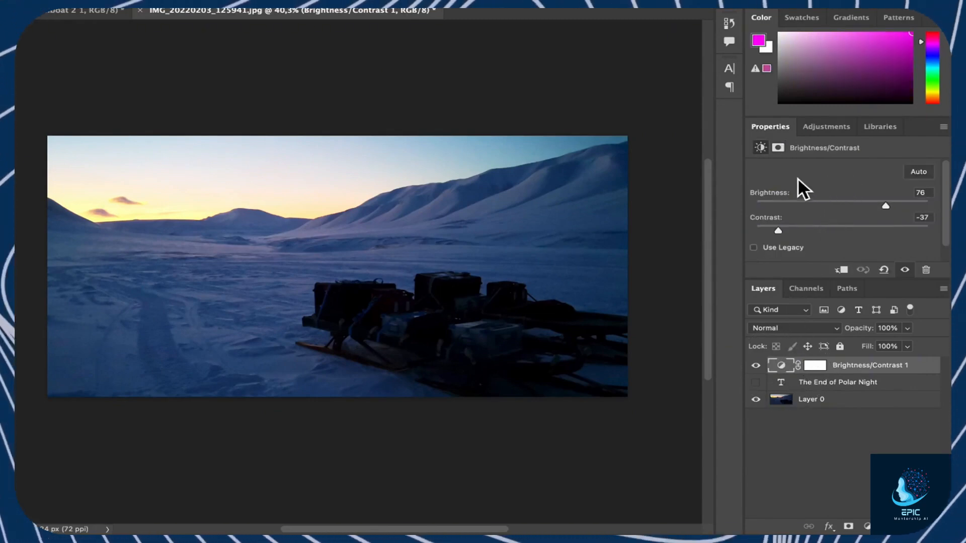
pyautogui.moveTo(886, 208); pyautogui.dragTo(884, 206)
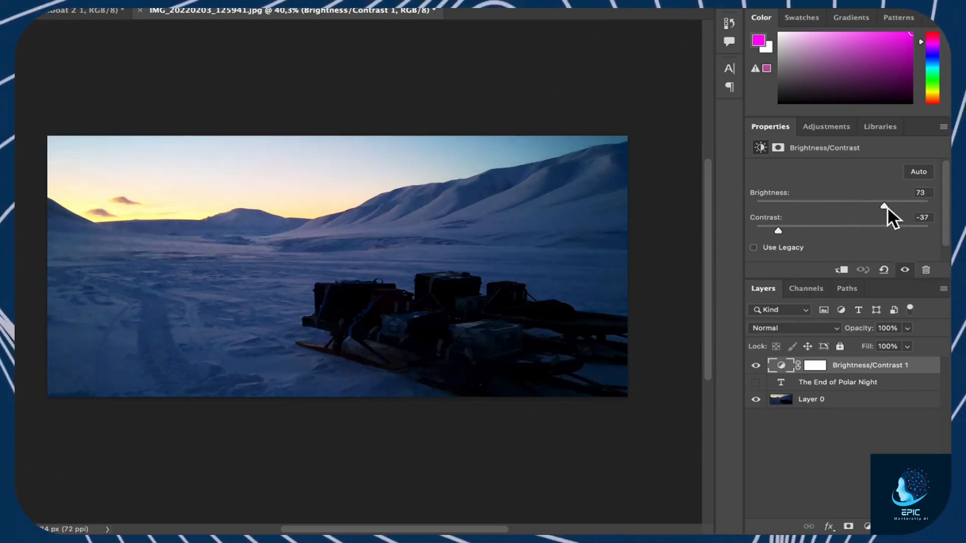
# - Look through the Select and Mask refinement settings for the Brightness/Contrast 1 layer mask and cancel
pyautogui.click(816, 366)
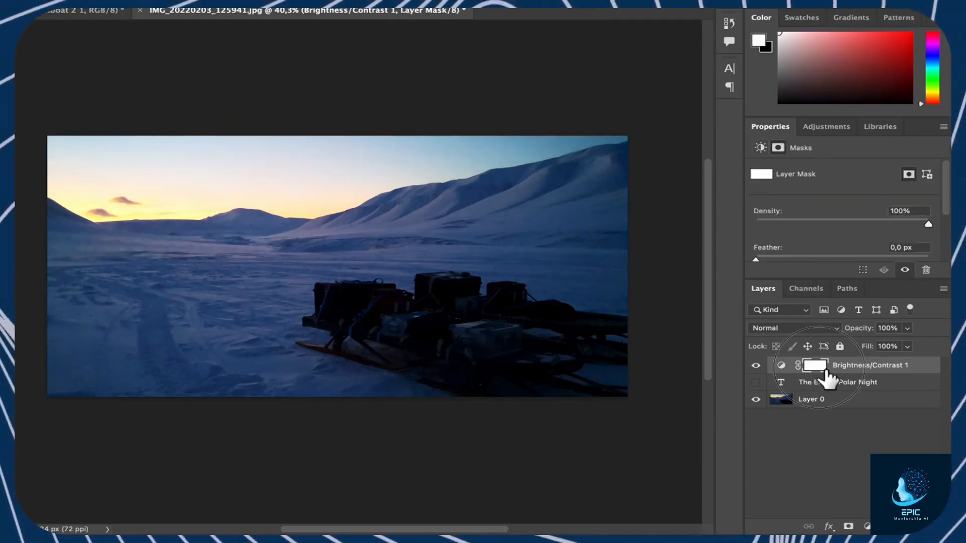
pyautogui.click(842, 280)
pyautogui.scroll(-6, 832, 251)
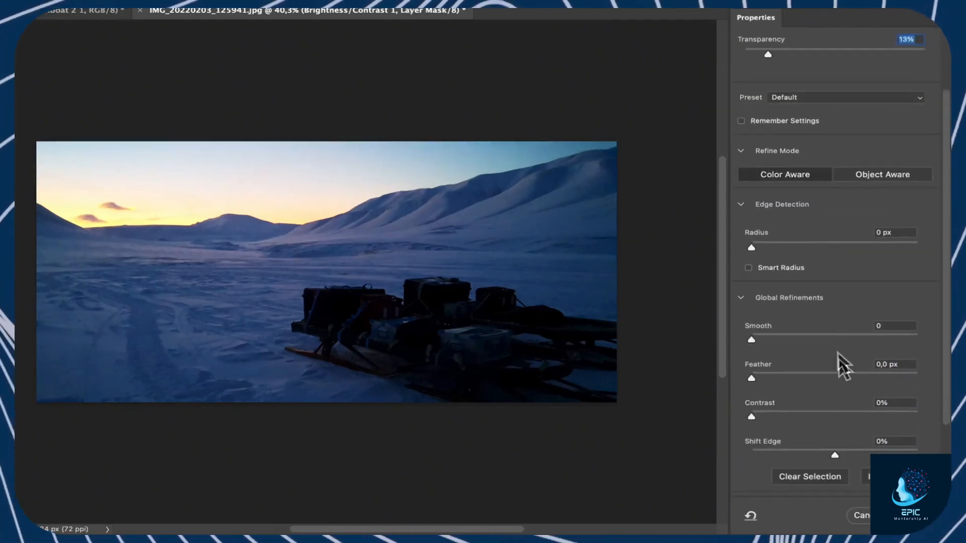
pyautogui.scroll(3, 839, 382)
pyautogui.scroll(2, 830, 381)
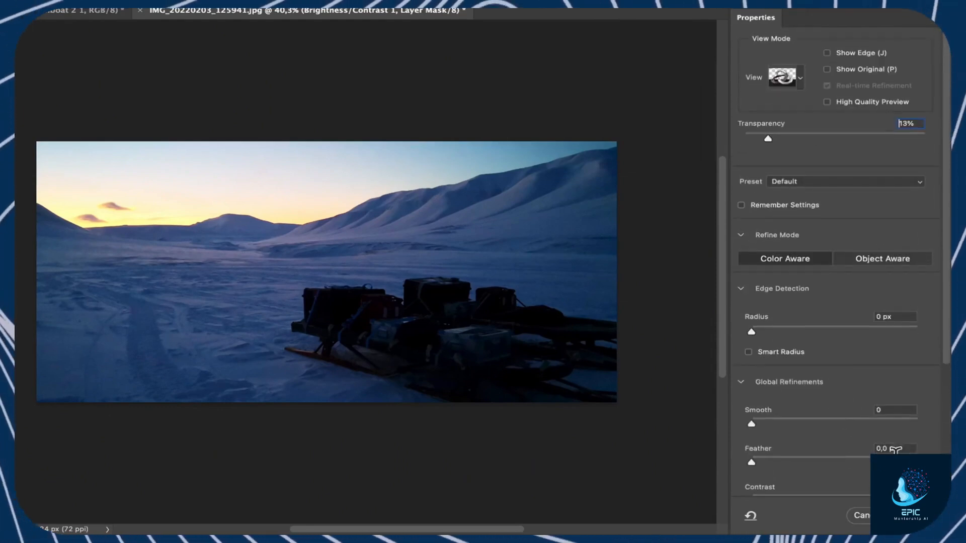
pyautogui.click(875, 516)
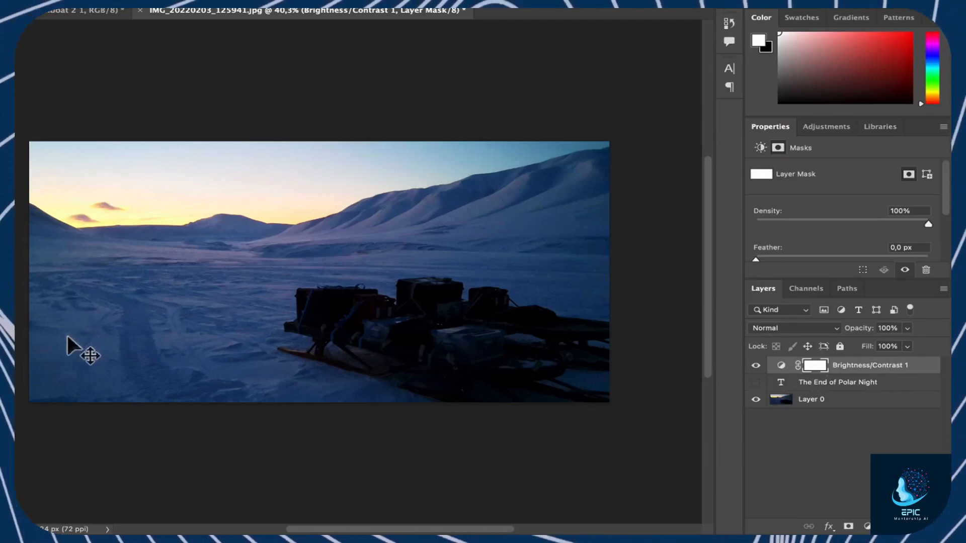
# - Select the snowy landscape below the sky with the Quick Selection tool and brighten it with a second Brightness/Contrast adjustment layer
pyautogui.press('w')
pyautogui.moveTo(113, 308)
pyautogui.mouseDown()
pyautogui.moveTo(158, 317)
pyautogui.moveTo(293, 304)
pyautogui.moveTo(420, 255)
pyautogui.moveTo(455, 259)
pyautogui.mouseUp()
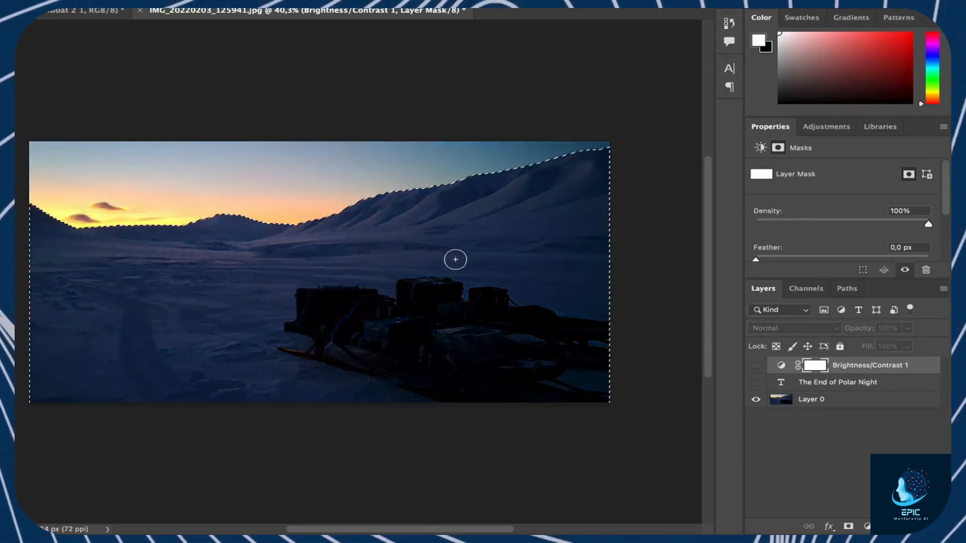
pyautogui.click(827, 127)
pyautogui.click(784, 156)
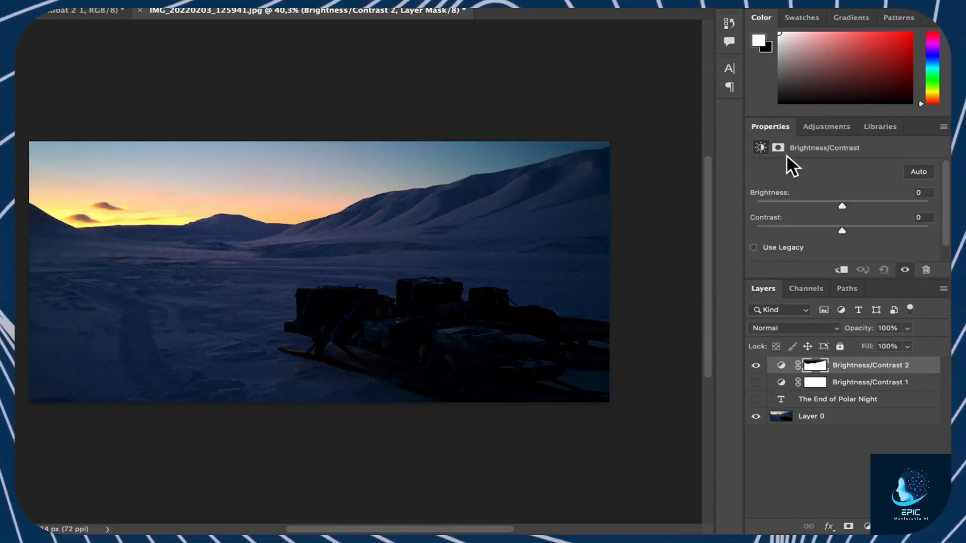
pyautogui.moveTo(843, 206); pyautogui.dragTo(919, 208)
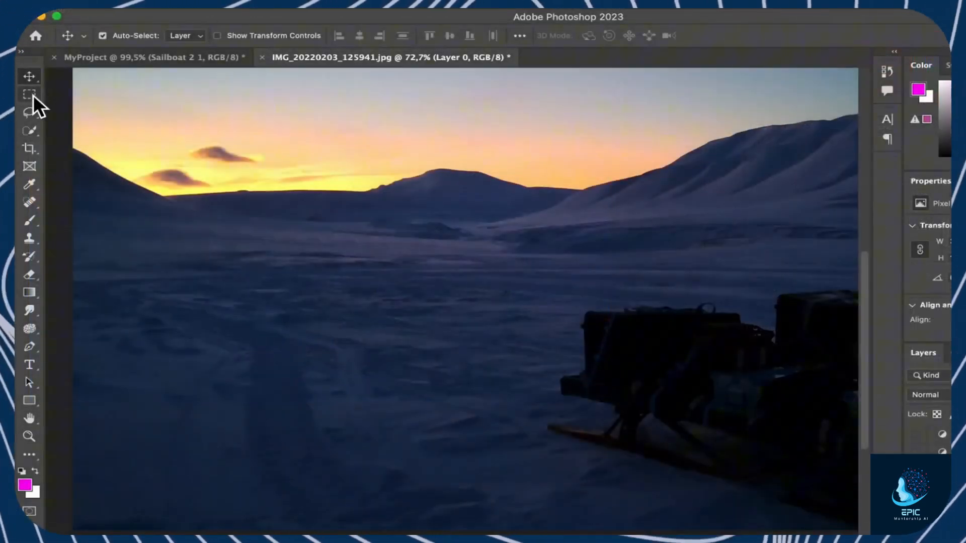
# - Draw a rectangular marquee selection of about 1016 × 727 px on the snow left of the sled
pyautogui.rightClick(33, 95)
pyautogui.click(108, 94)
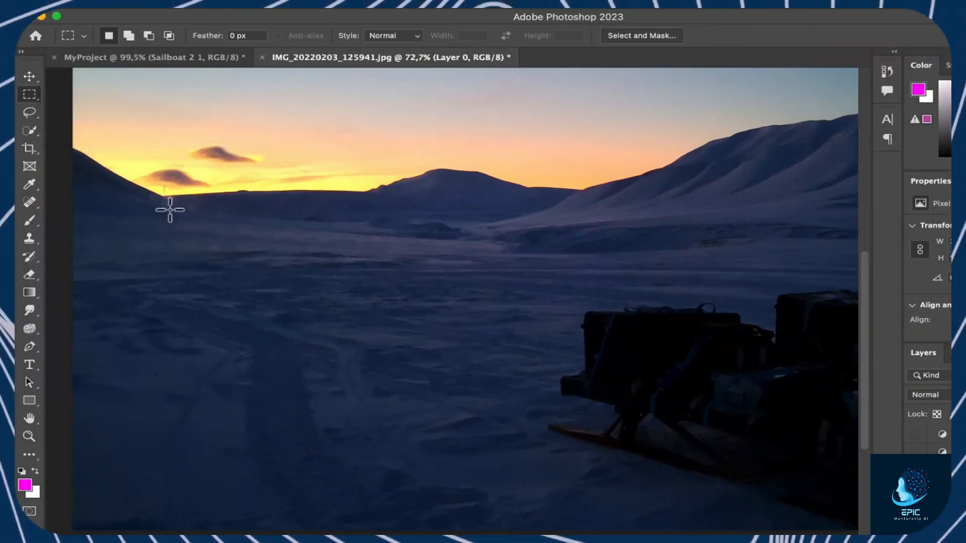
pyautogui.moveTo(160, 268); pyautogui.dragTo(443, 449)
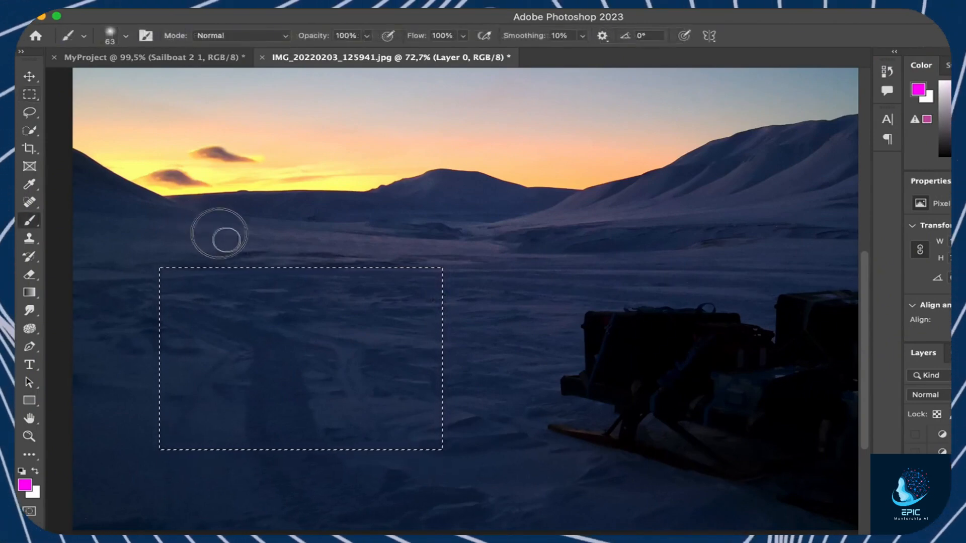
# - Try painting across the rectangular selection with the magenta brush and brightening the selected area with a Brightness/Contrast adjustment layer
pyautogui.moveTo(245, 266)
pyautogui.mouseDown()
pyautogui.moveTo(288, 444)
pyautogui.moveTo(316, 478)
pyautogui.moveTo(384, 381)
pyautogui.moveTo(416, 361)
pyautogui.moveTo(500, 355)
pyautogui.mouseUp()
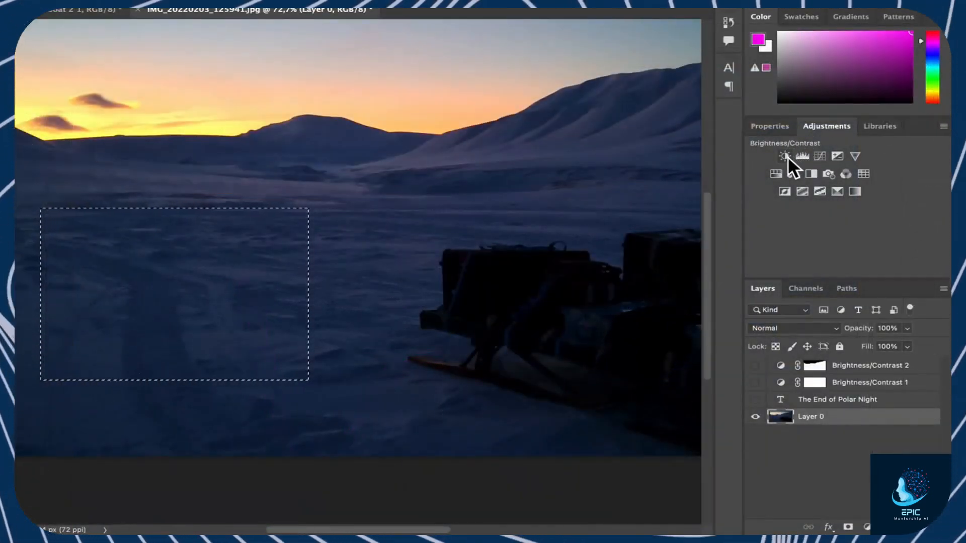
pyautogui.click(786, 156)
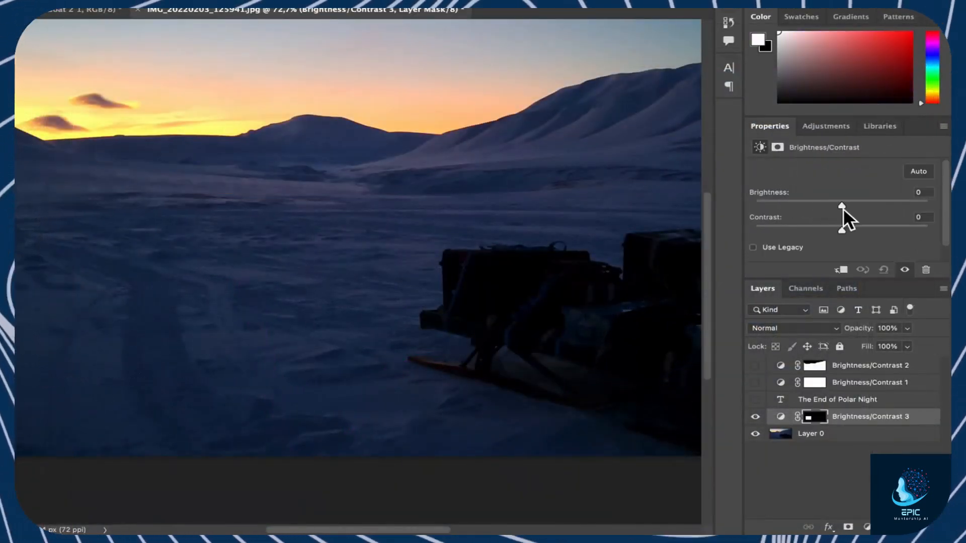
pyautogui.moveTo(842, 208); pyautogui.dragTo(905, 214)
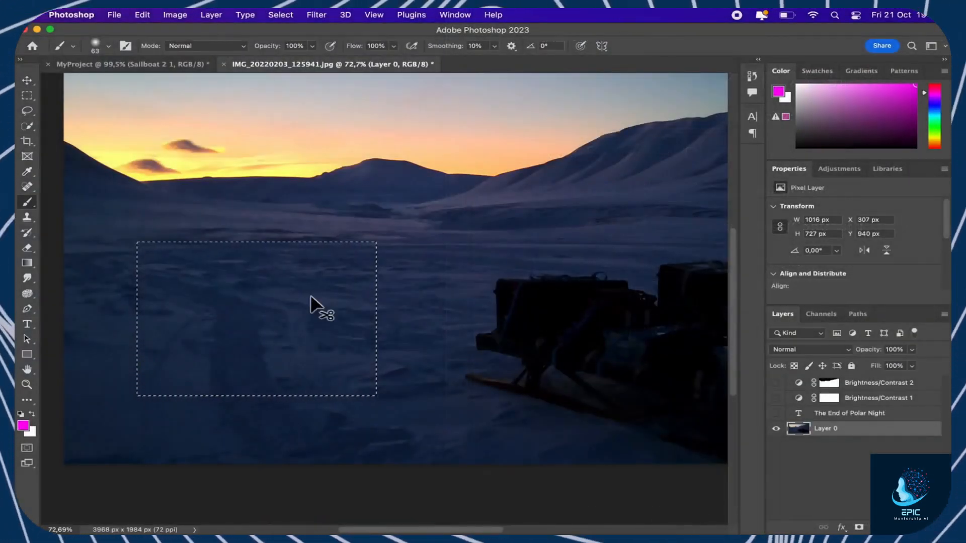
# - Cut the selected snow rectangle from Layer 0 to a new layer and move it to about X 1059 px, Y 629 px
pyautogui.press('Delete')
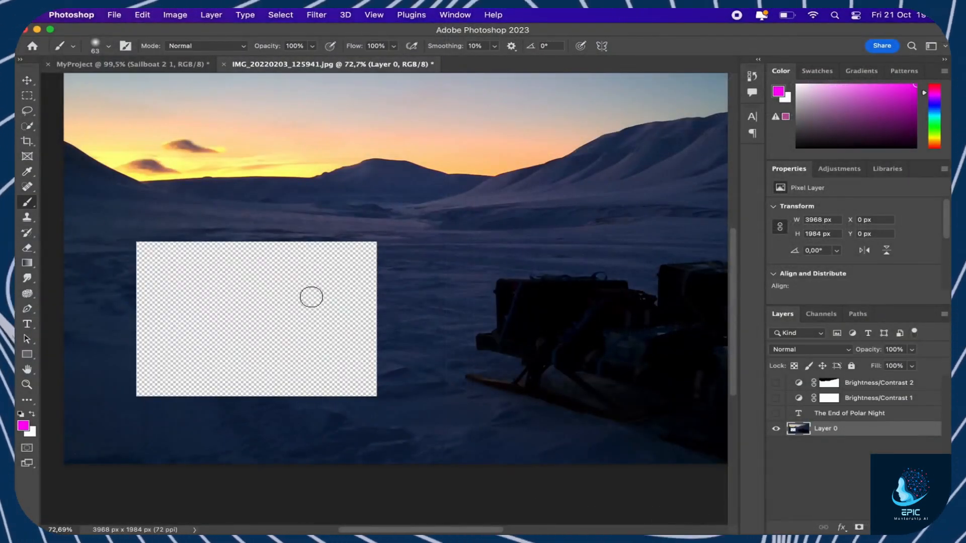
pyautogui.hotkey('ctrl', 'v')
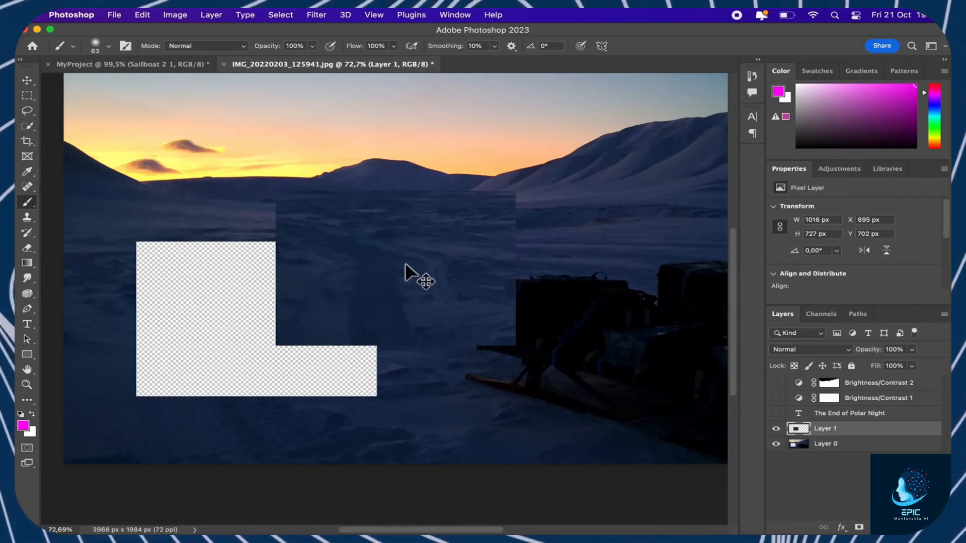
pyautogui.moveTo(405, 262); pyautogui.dragTo(452, 247)
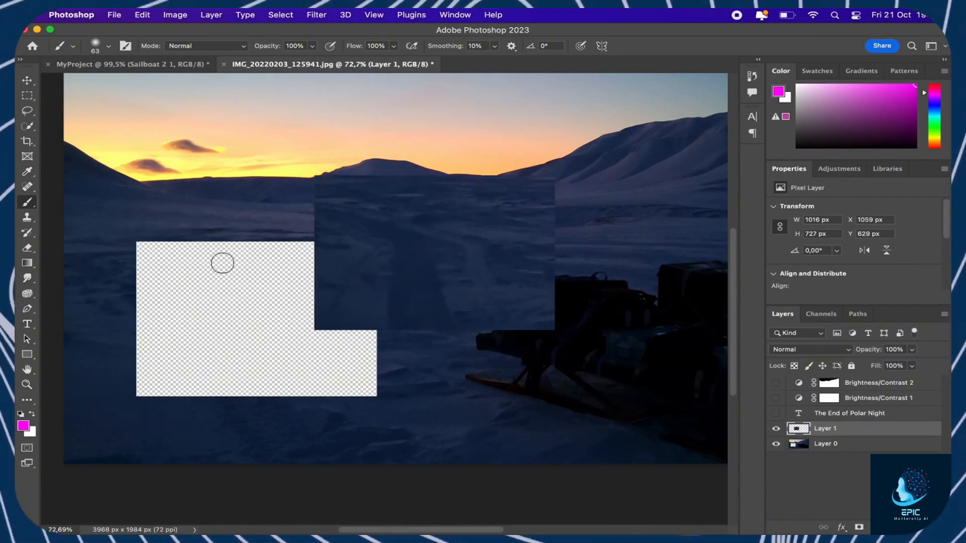
# - Copy the whole aurora photo IMG_20220203_221859.jpg and paste it as a new layer into IMG_20220203_125941.jpg
pyautogui.click(71, 94)
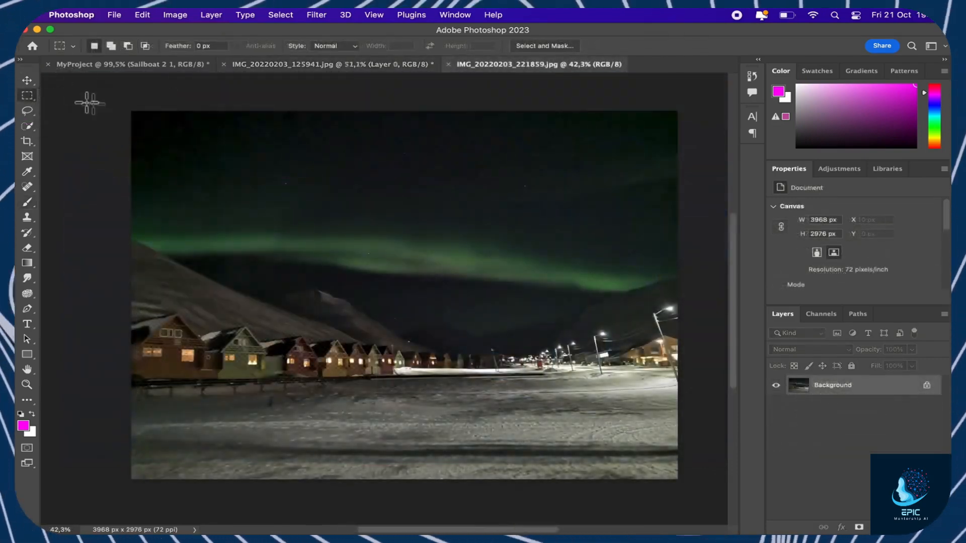
pyautogui.moveTo(132, 112); pyautogui.dragTo(682, 494)
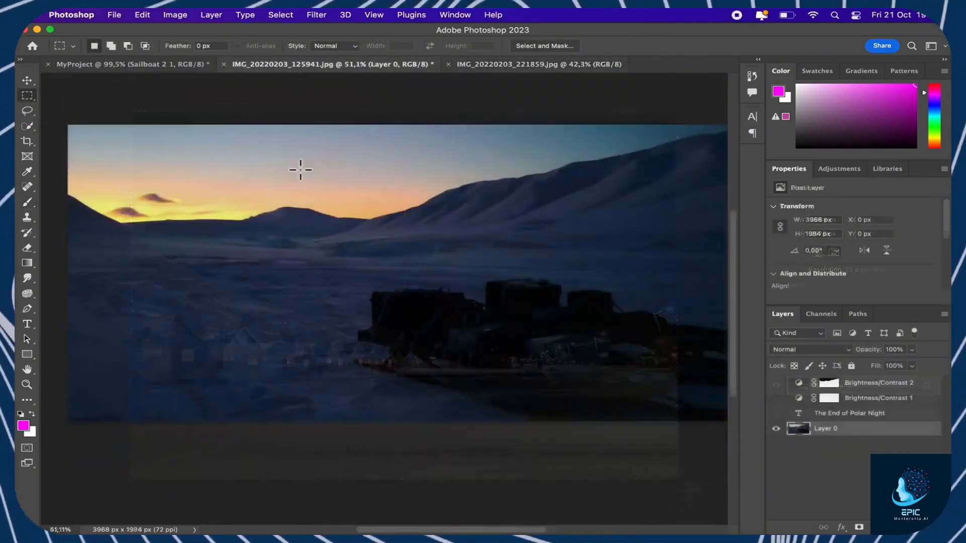
pyautogui.moveTo(366, 232); pyautogui.dragTo(367, 231)
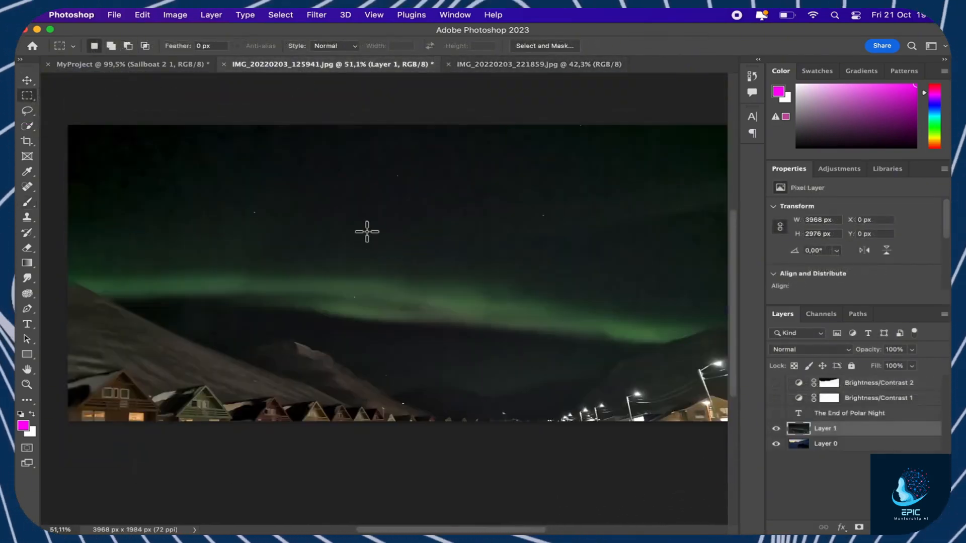
# - Scale the pasted aurora layer down proportionally and move it up over the sunset sky
pyautogui.click(142, 15)
pyautogui.moveTo(274, 275)
pyautogui.click(341, 290)
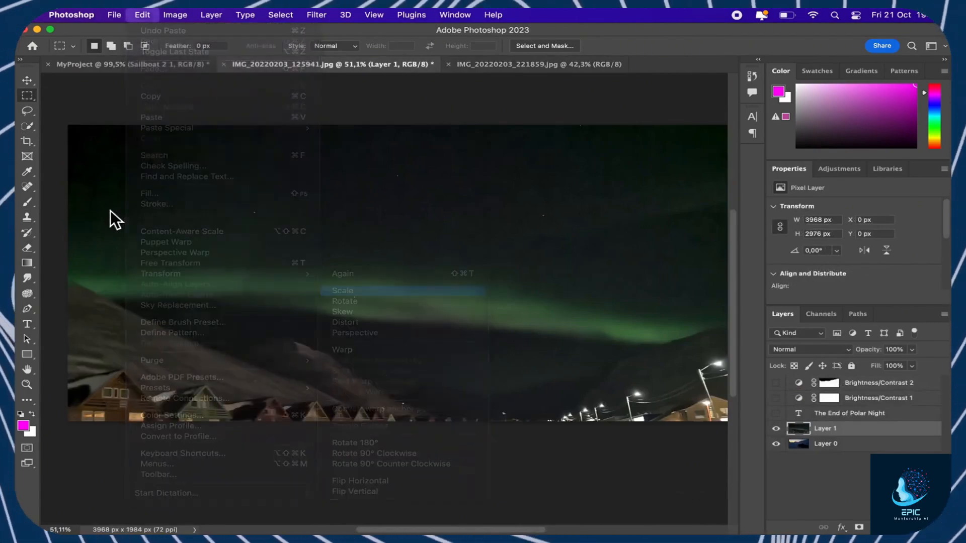
pyautogui.moveTo(70, 127); pyautogui.dragTo(384, 339)
pyautogui.moveTo(463, 340); pyautogui.dragTo(360, 172)
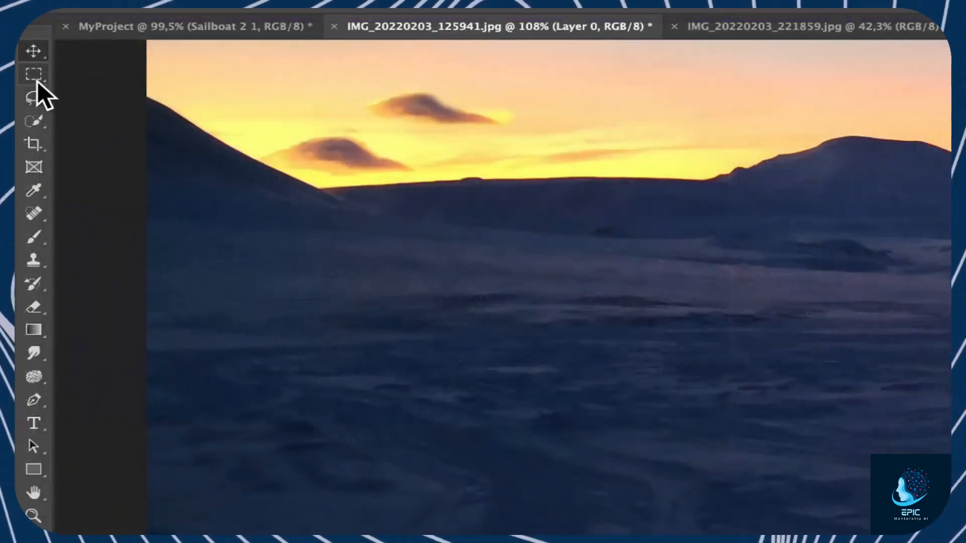
# - Draw a rectangular marquee selection on the snow below the hills and deselect it
pyautogui.rightClick(37, 81)
pyautogui.click(101, 72)
pyautogui.moveTo(232, 246); pyautogui.dragTo(558, 474)
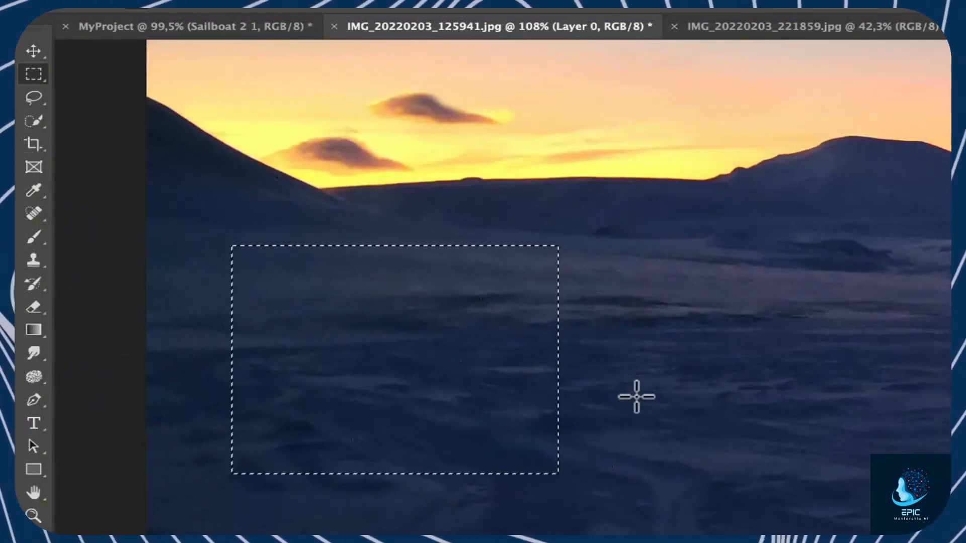
pyautogui.click(637, 394)
# - Draw an elliptical marquee selection on the snow below the hills and deselect it
pyautogui.rightClick(42, 80)
pyautogui.click(83, 90)
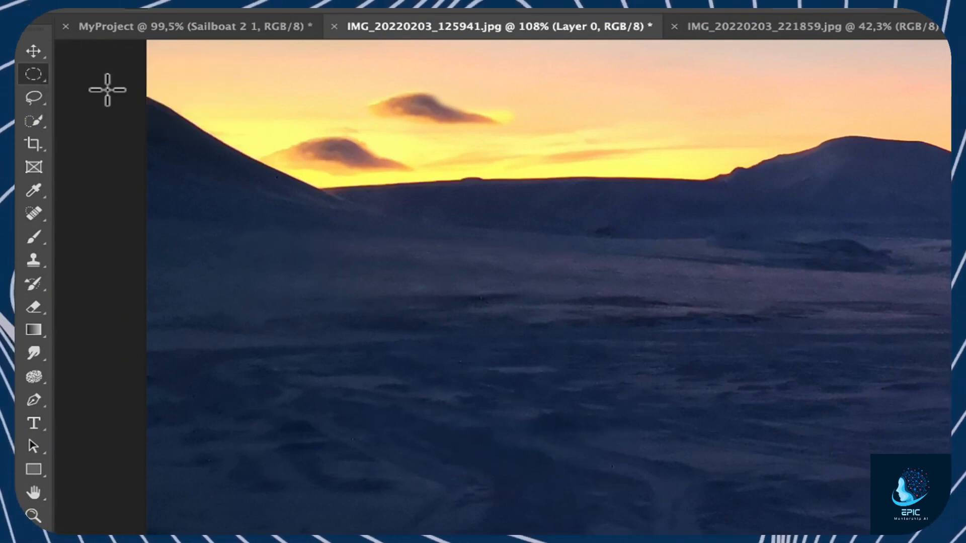
pyautogui.moveTo(259, 397); pyautogui.dragTo(462, 264)
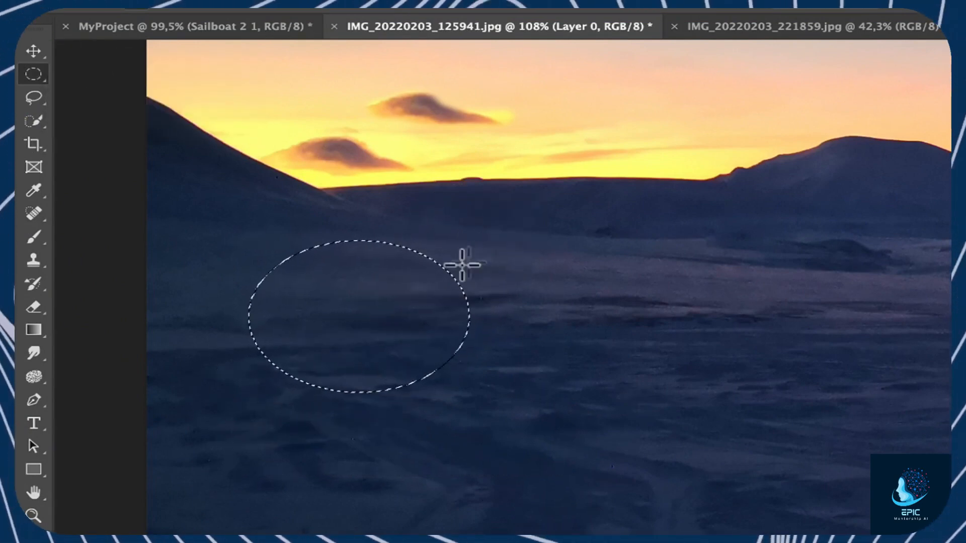
pyautogui.click(391, 344)
# - Draw a closed freehand selection on the snow with the Lasso tool and clear it
pyautogui.rightClick(35, 97)
pyautogui.click(106, 97)
pyautogui.moveTo(337, 268)
pyautogui.mouseDown()
pyautogui.moveTo(244, 345)
pyautogui.moveTo(391, 314)
pyautogui.moveTo(338, 267)
pyautogui.mouseUp()
pyautogui.moveTo(338, 266); pyautogui.dragTo(338, 268)
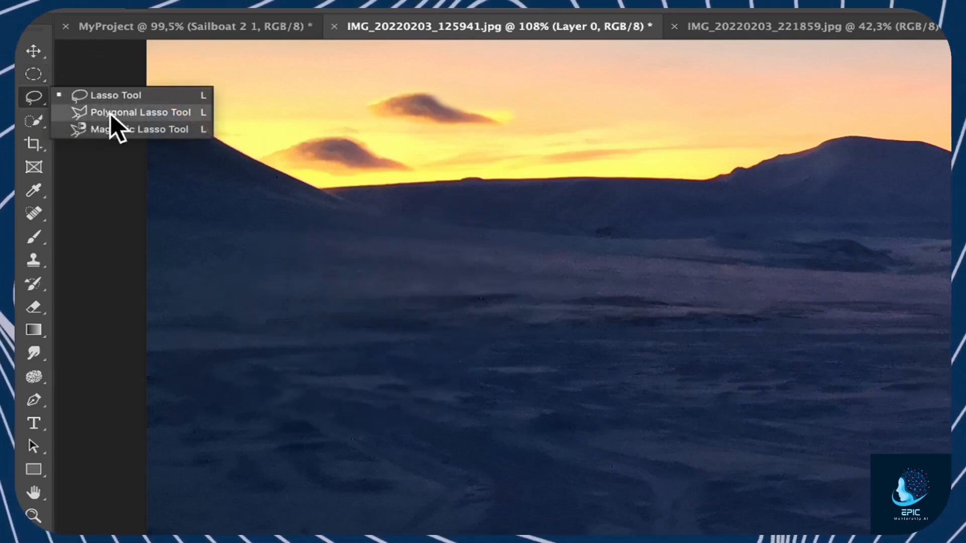
# - Outline the dark hillside beside the sunset with a four-cornered Polygonal Lasso selection, and trace its ridge with the Magnetic Lasso
pyautogui.click(114, 115)
pyautogui.click(200, 134)
pyautogui.click(315, 190)
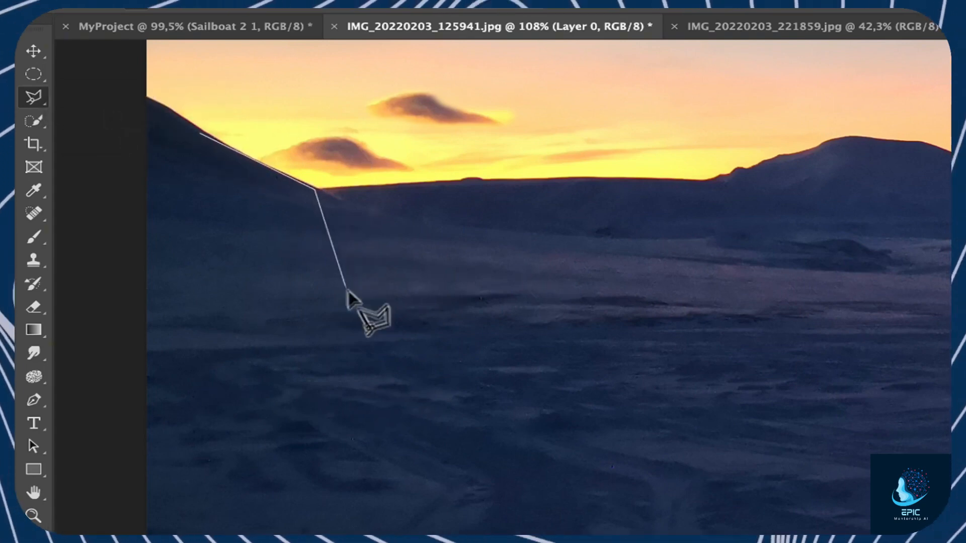
pyautogui.click(350, 298)
pyautogui.click(192, 299)
pyautogui.click(200, 134)
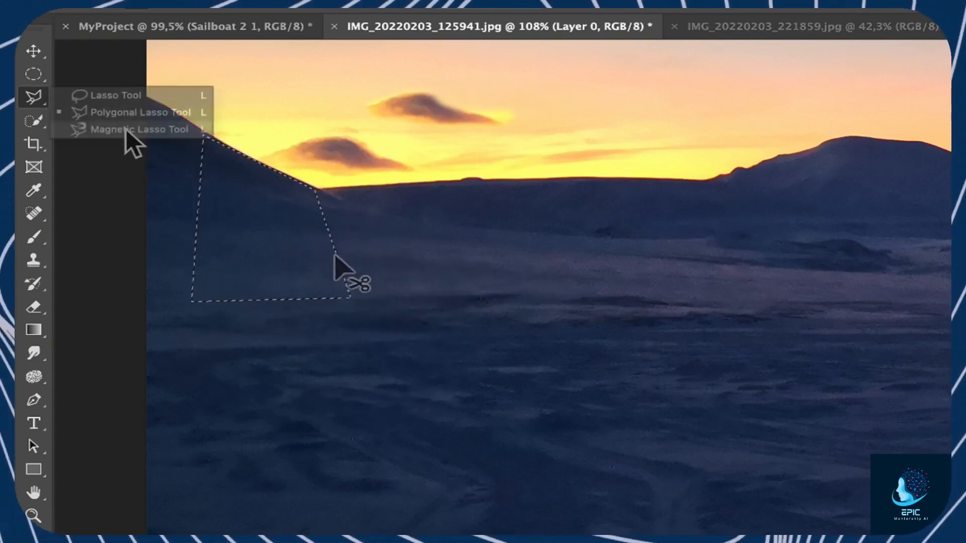
pyautogui.click(126, 129)
pyautogui.click(192, 133)
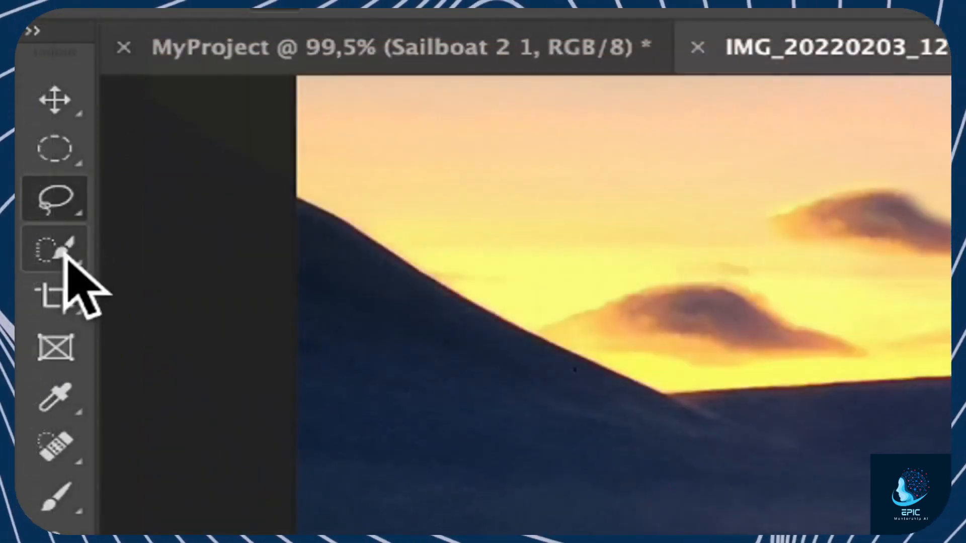
# - Select the loaded sled with the Object Selection tool
pyautogui.click(39, 125)
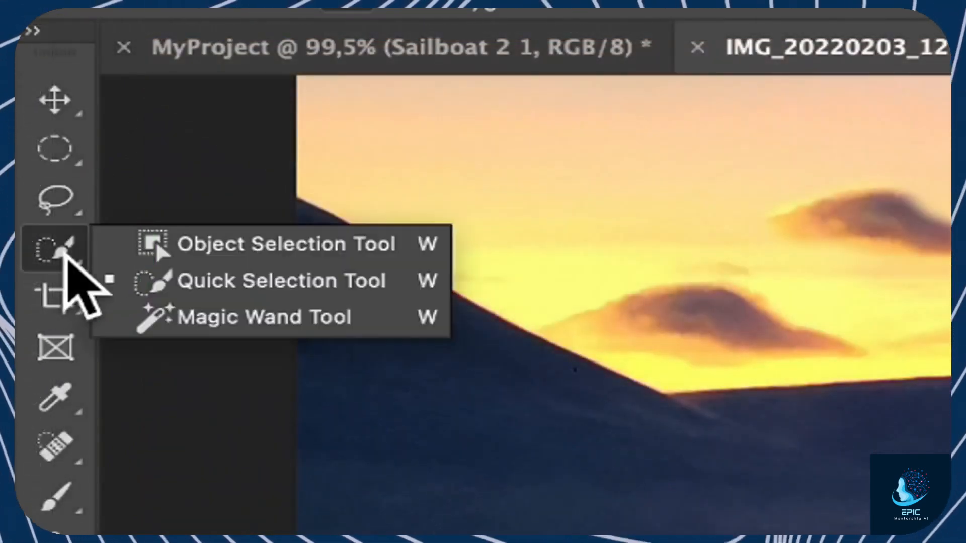
pyautogui.click(224, 247)
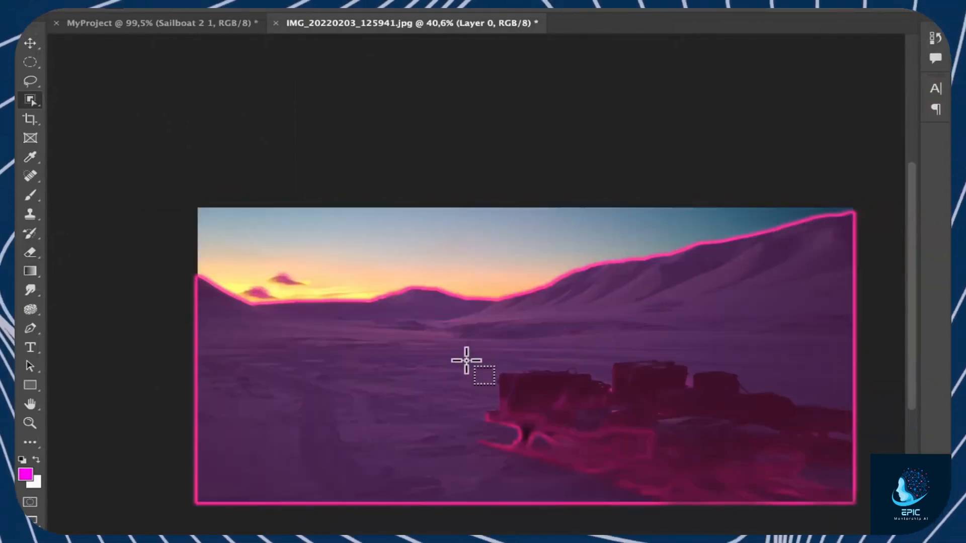
pyautogui.click(748, 426)
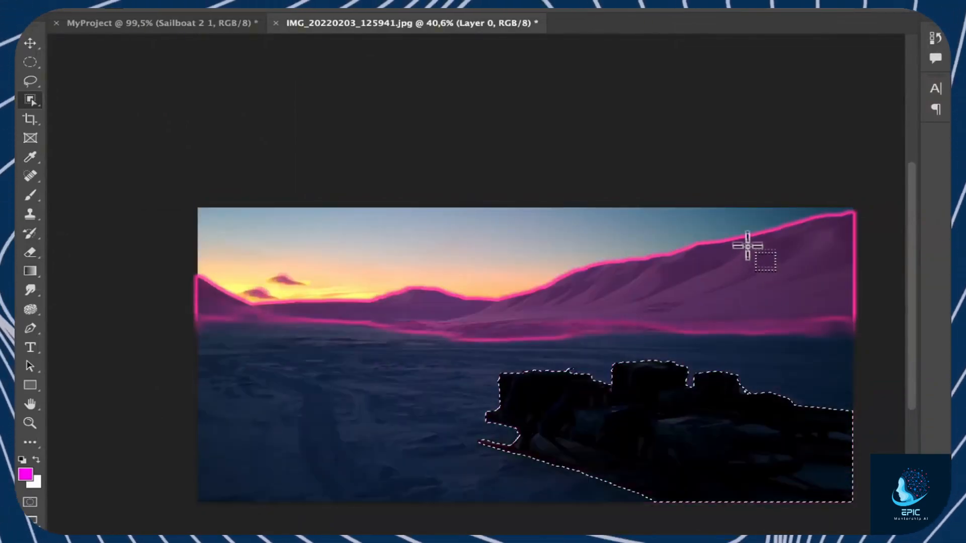
# - Select the sky with a stroke of the Quick Selection tool
pyautogui.click(32, 100)
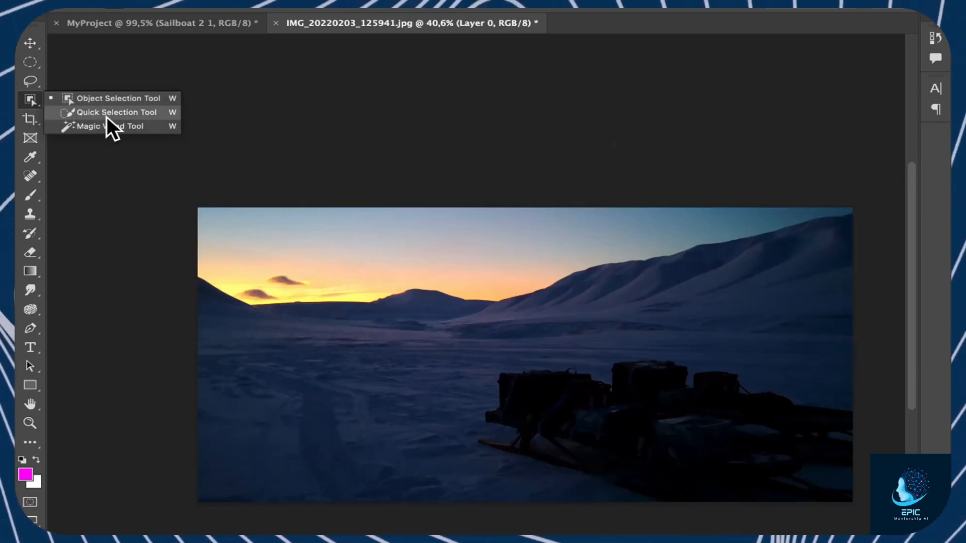
pyautogui.click(108, 115)
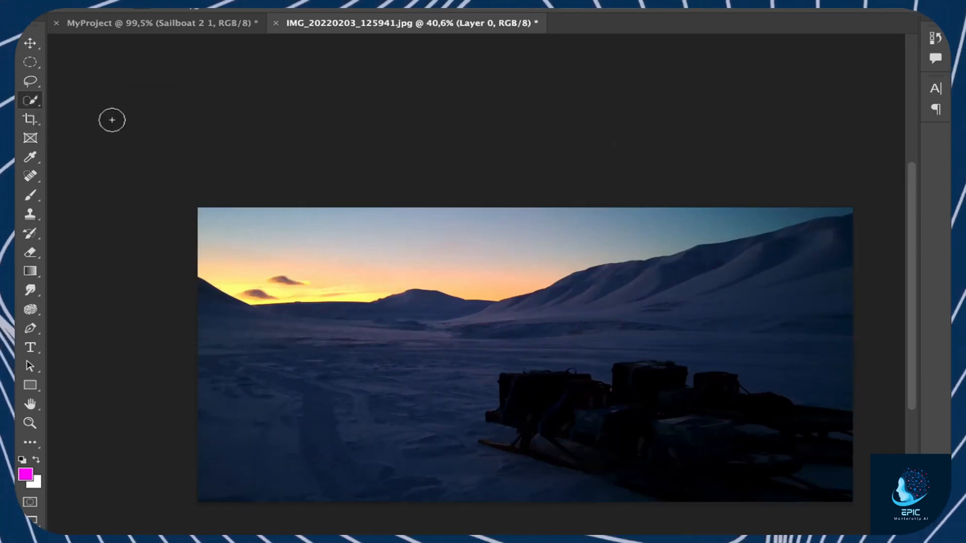
pyautogui.moveTo(286, 245); pyautogui.dragTo(427, 247)
# - Create a text-shaped selection reading "The End of Polar Night" across the snow with the Horizontal Type Mask tool
pyautogui.click(31, 347)
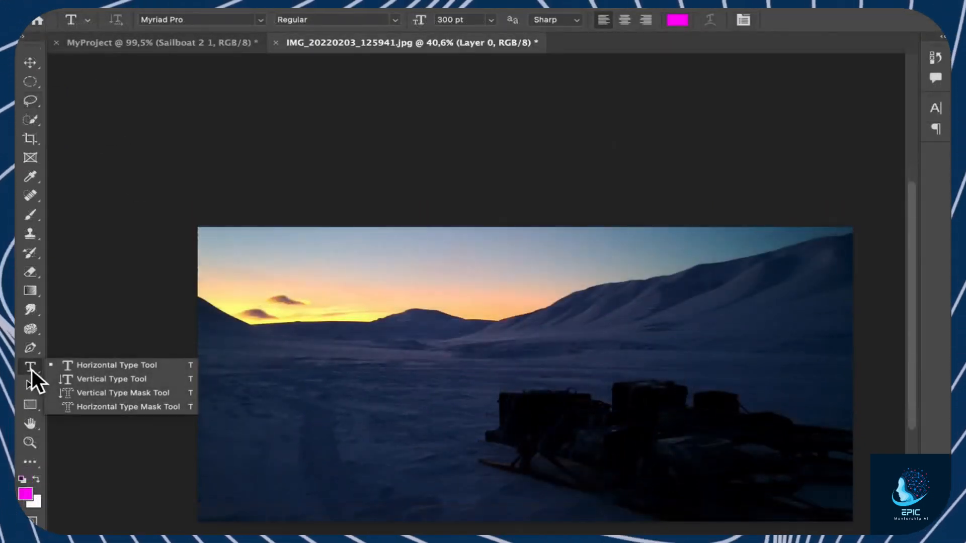
pyautogui.click(123, 406)
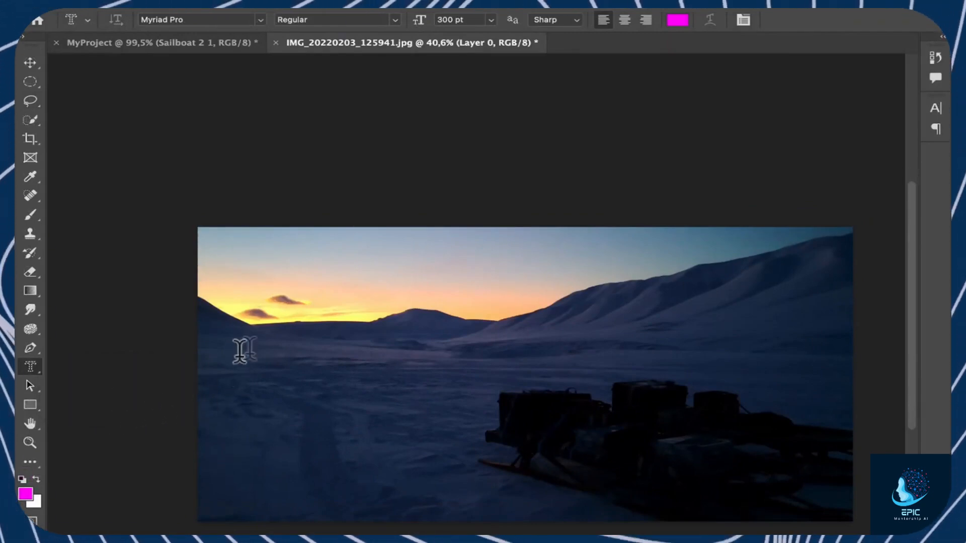
pyautogui.moveTo(241, 339); pyautogui.dragTo(827, 472)
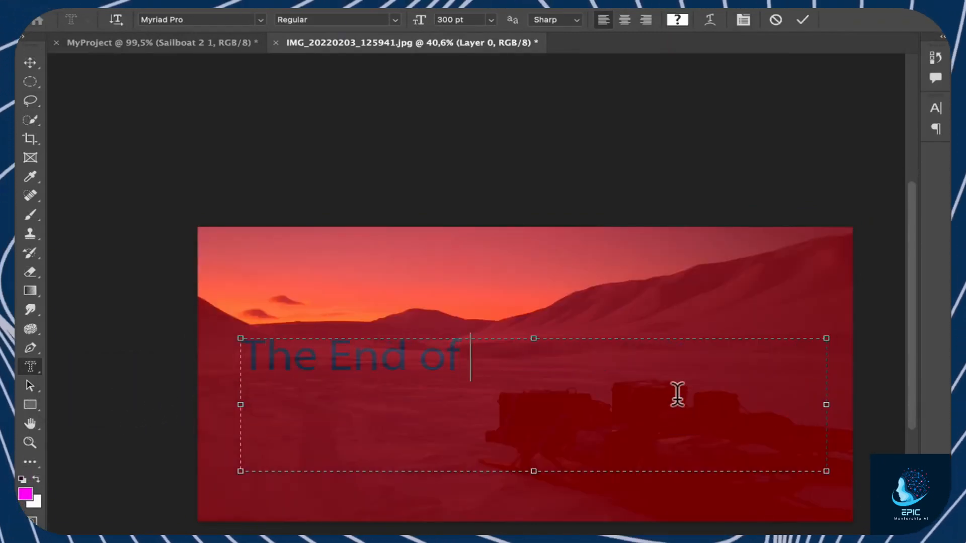
pyautogui.click(802, 22)
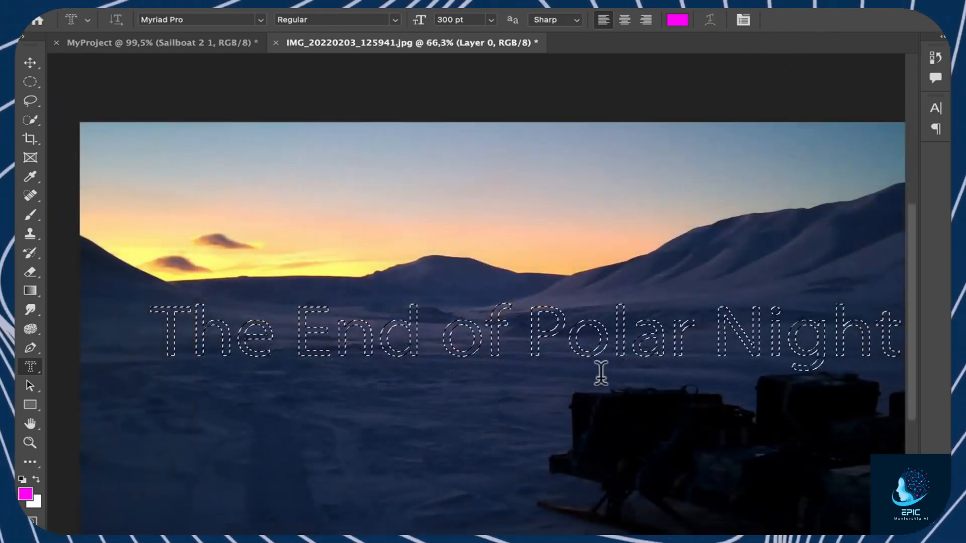
# - Try moving the text-shaped cut-out of Layer 0 up into the sky, and clear the text selection
pyautogui.press('Delete')
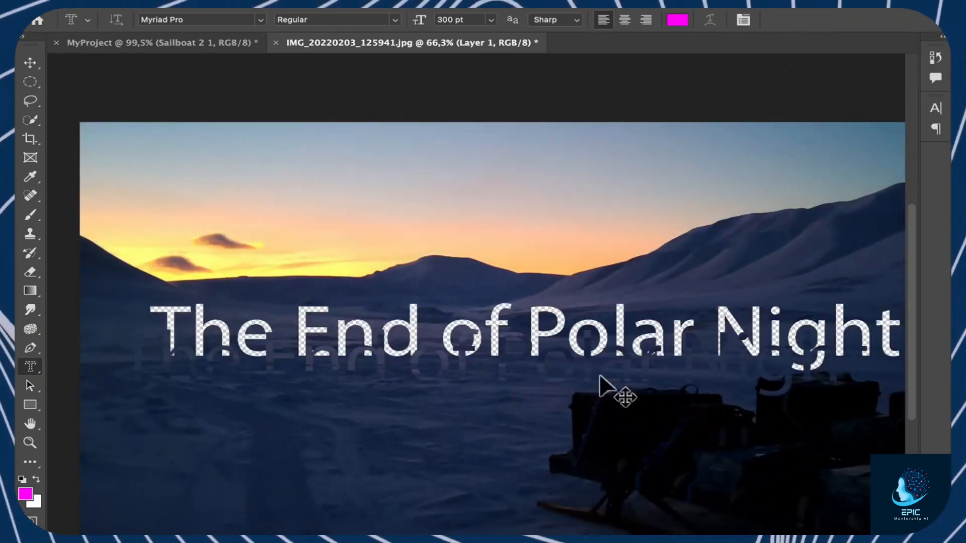
pyautogui.moveTo(590, 364); pyautogui.dragTo(584, 189)
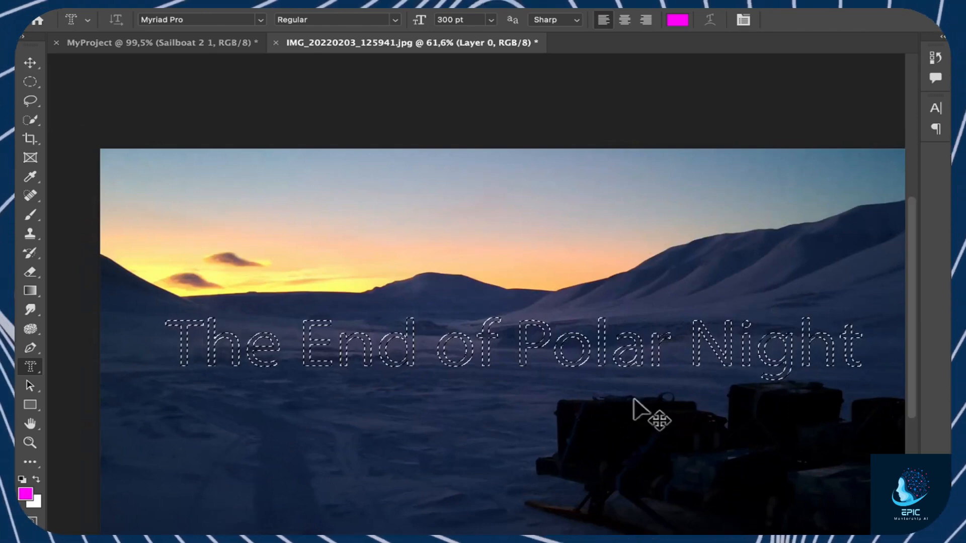
pyautogui.hotkey('ctrl', 'd')
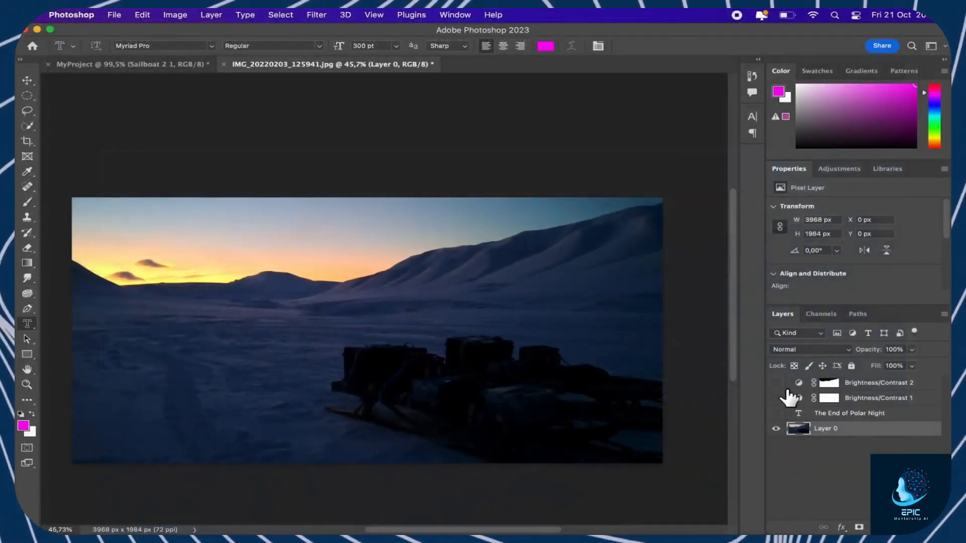
# - Show the Brightness/Contrast 2 adjustment layer and open Save As for saving the document on the computer
pyautogui.click(776, 382)
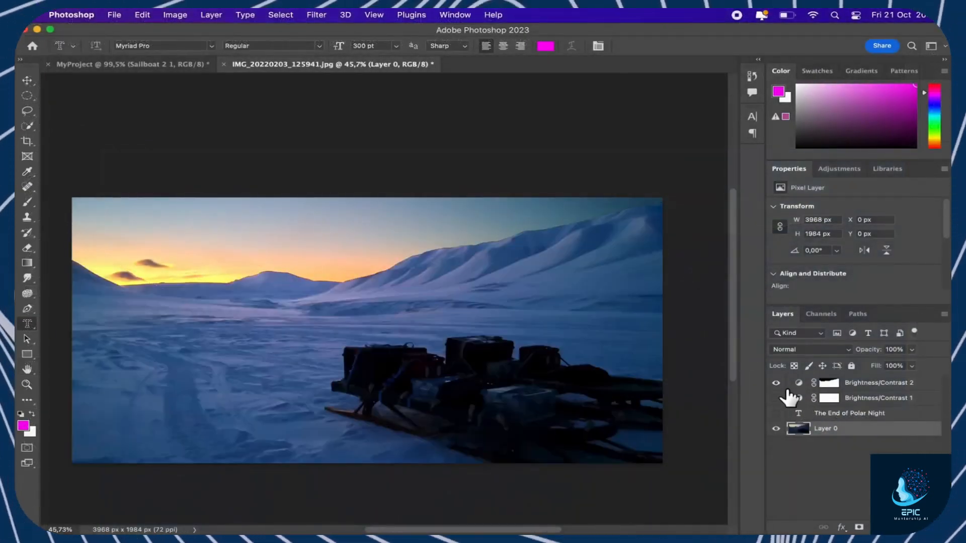
pyautogui.click(118, 18)
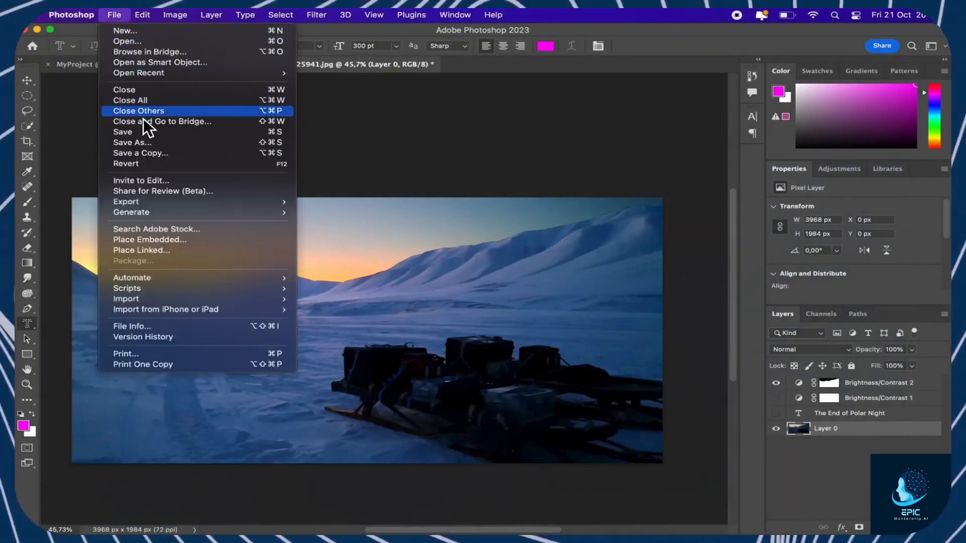
pyautogui.click(154, 144)
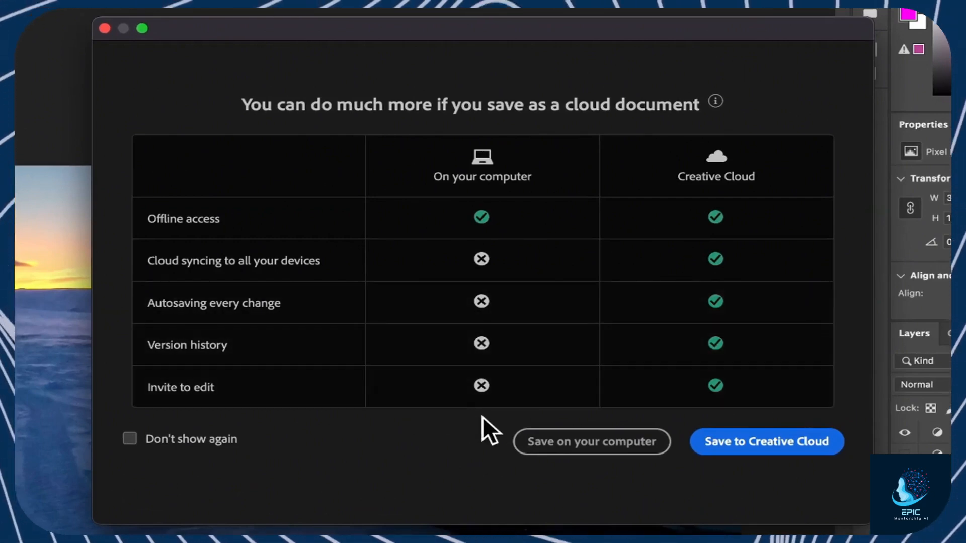
pyautogui.click(574, 440)
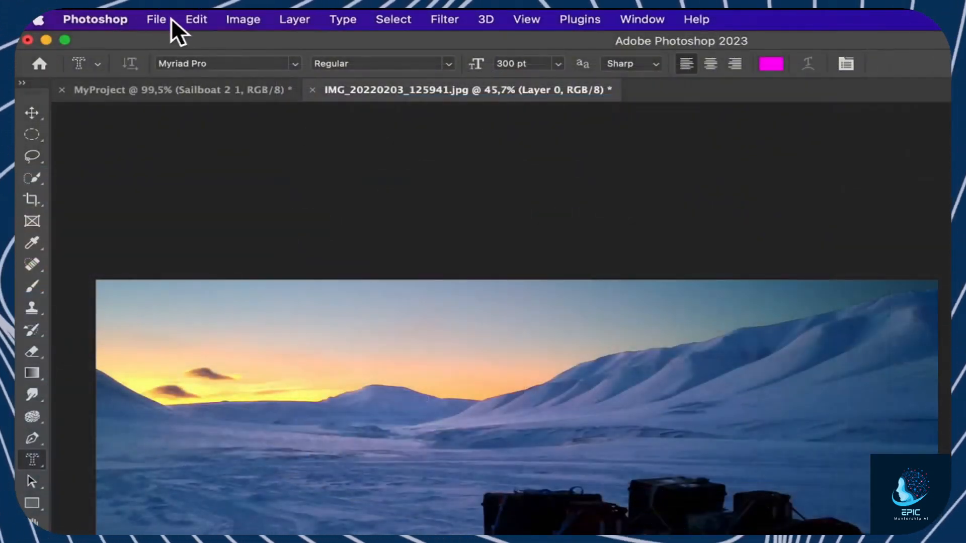
# - Start saving a copy of the document on the computer with PNG as the format
pyautogui.click(158, 20)
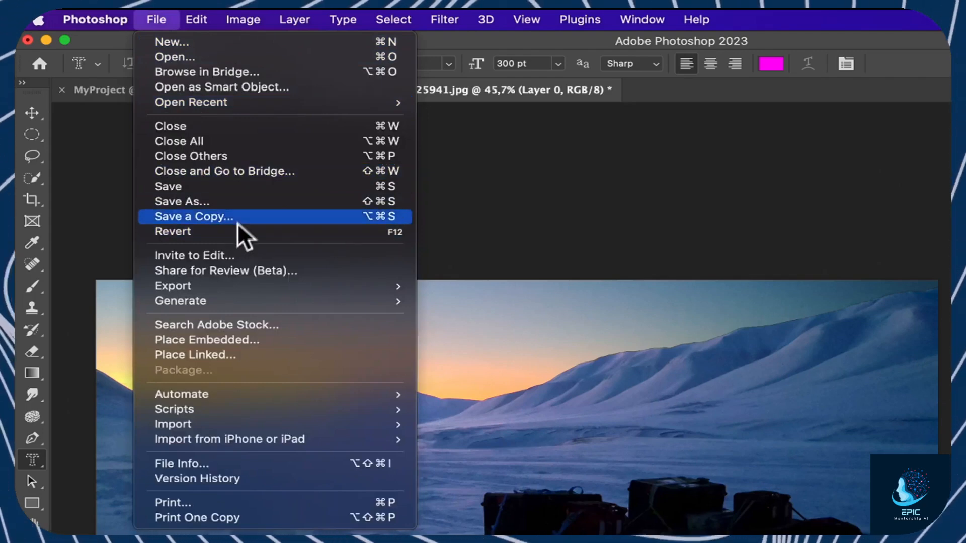
pyautogui.click(238, 218)
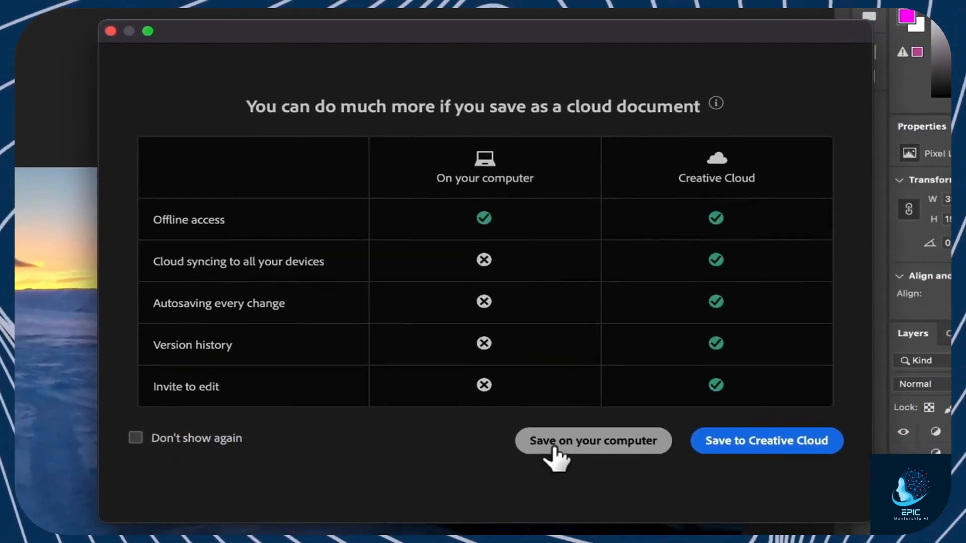
pyautogui.click(589, 440)
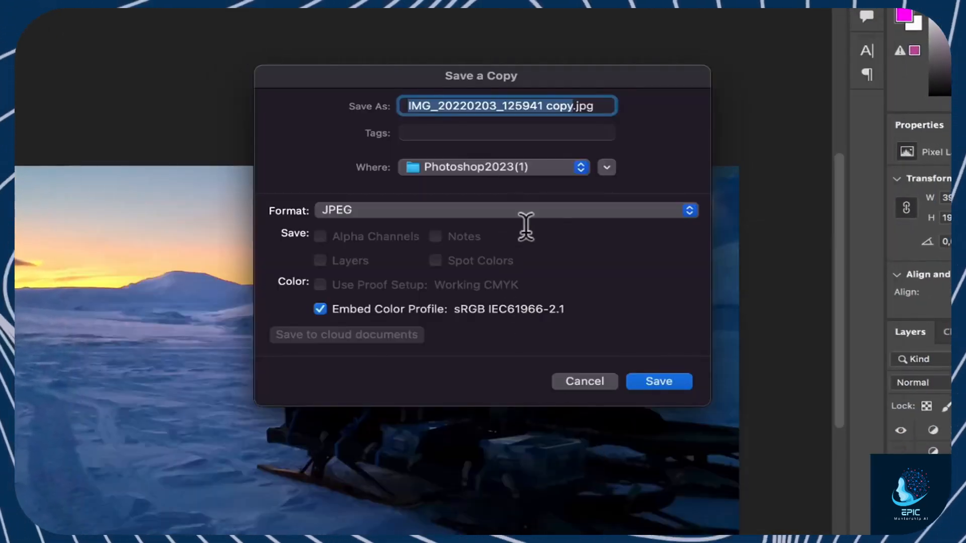
pyautogui.click(692, 216)
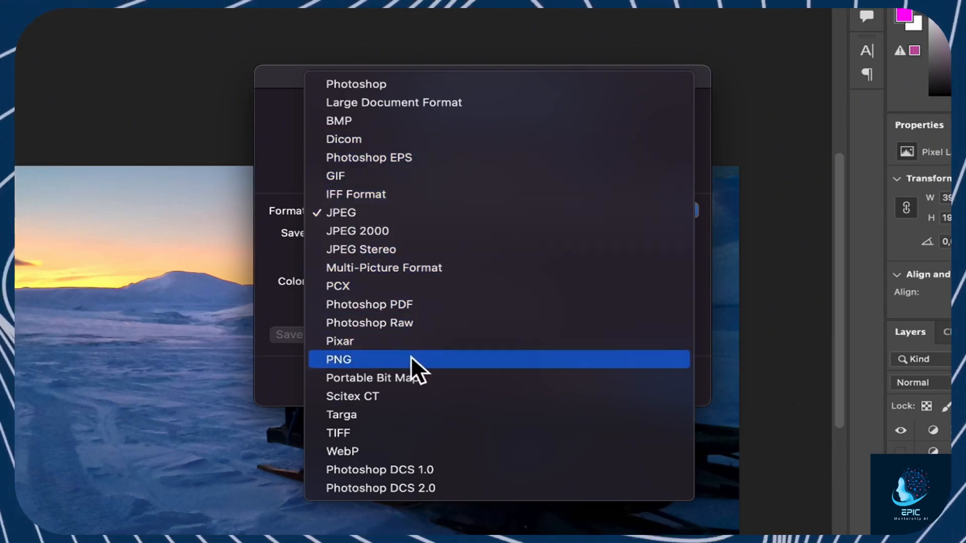
pyautogui.click(432, 359)
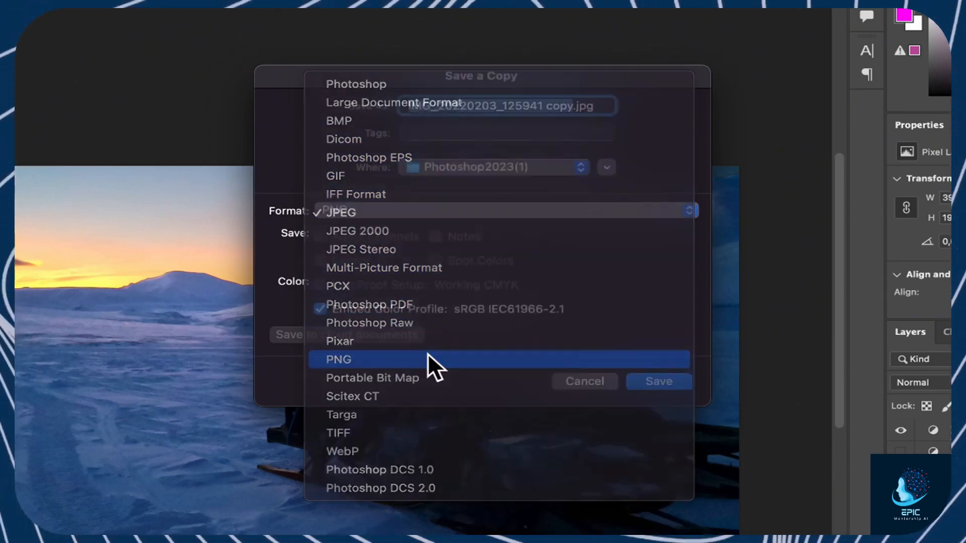